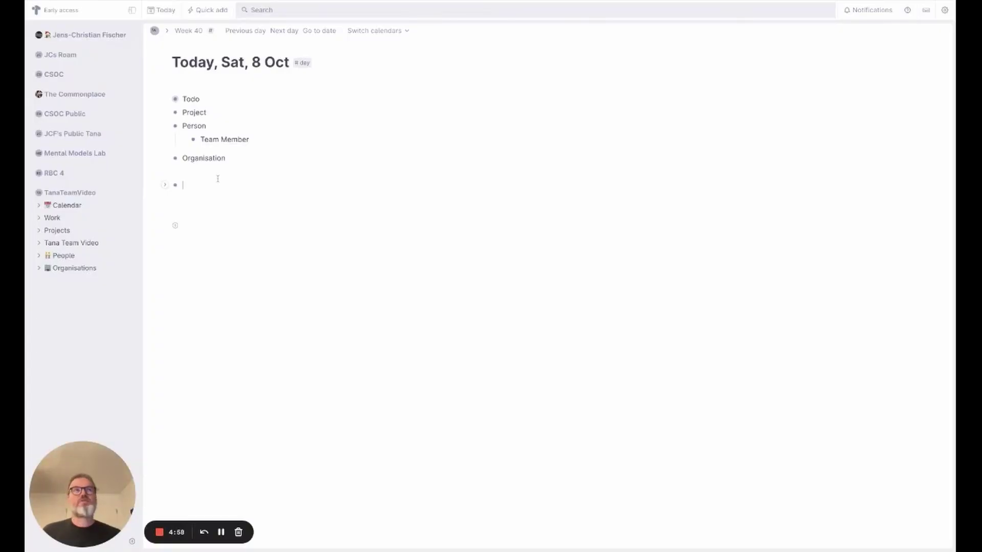
- Create a Work Log node with a nested child 'Recorded TFT 01 Video' tagged with a new #work-log supertag
{"action": "type", "text": "Work Log"}
{"action": "key", "text": "Return"}
{"action": "key", "text": "Tab"}
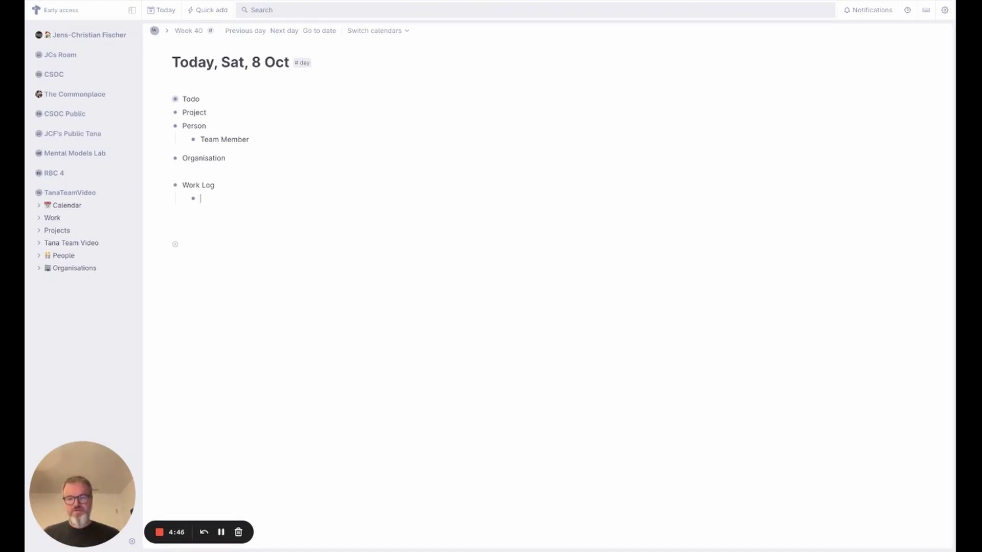
{"action": "type", "text": "Redord"}
{"action": "key", "text": "BackSpace"}
{"action": "key", "text": "BackSpace"}
{"action": "type", "text": "rded"}
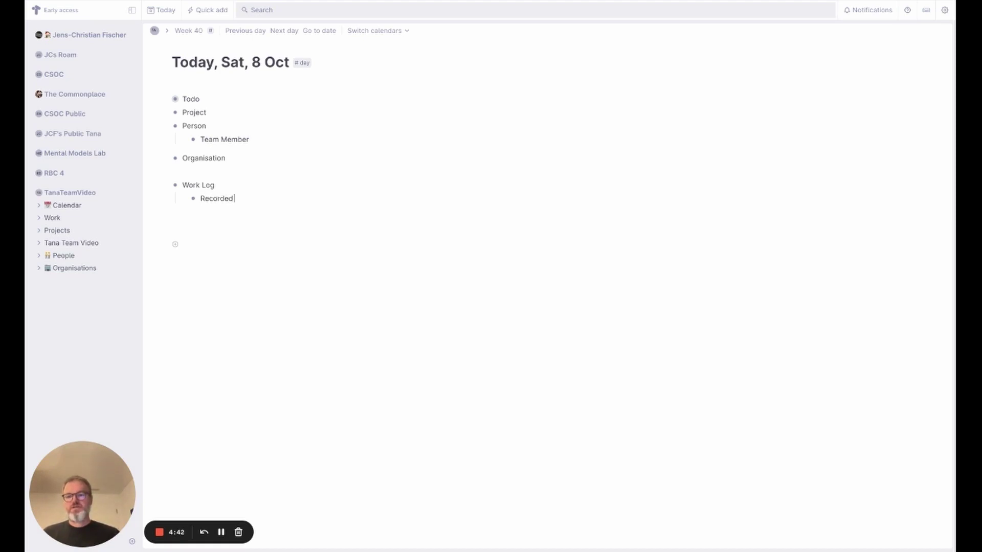
{"action": "type", "text": " TFT 01 Video #work"}
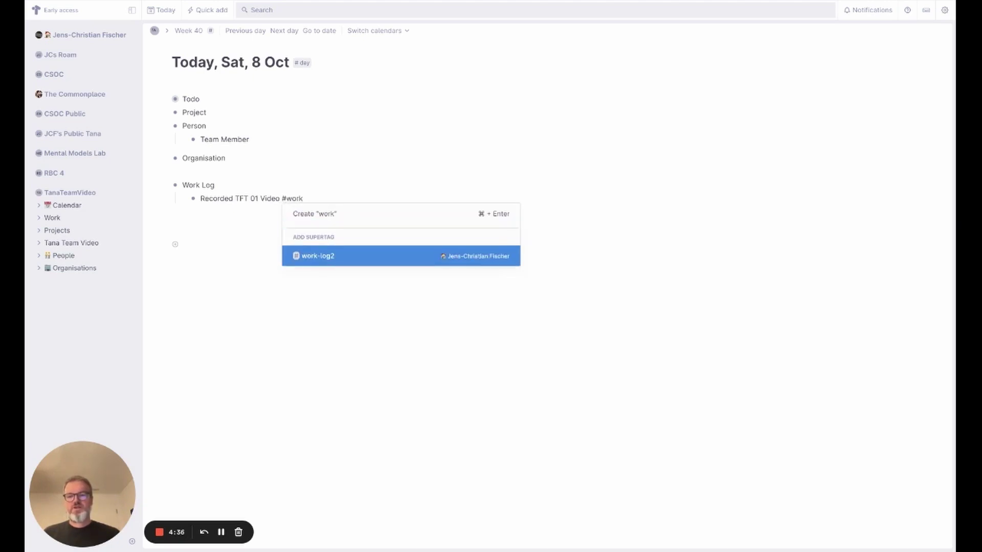
{"action": "type", "text": "-log"}
{"action": "key", "text": "super+Return"}
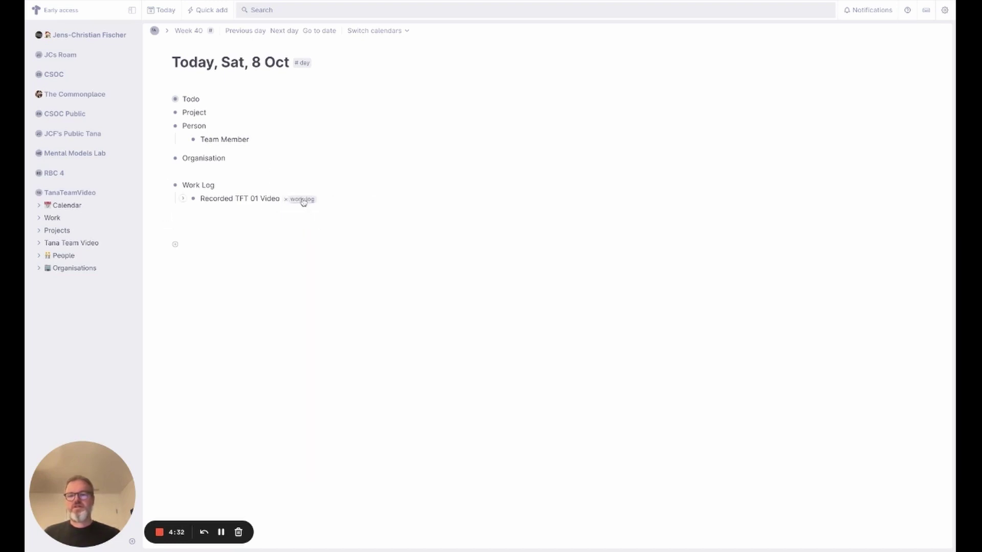
- Add Start Time, End Time and Task as default content fields in the #work-log tag configuration
{"action": "mouse_move", "coordinate": [308, 206]}
{"action": "left_click", "coordinate": [251, 273]}
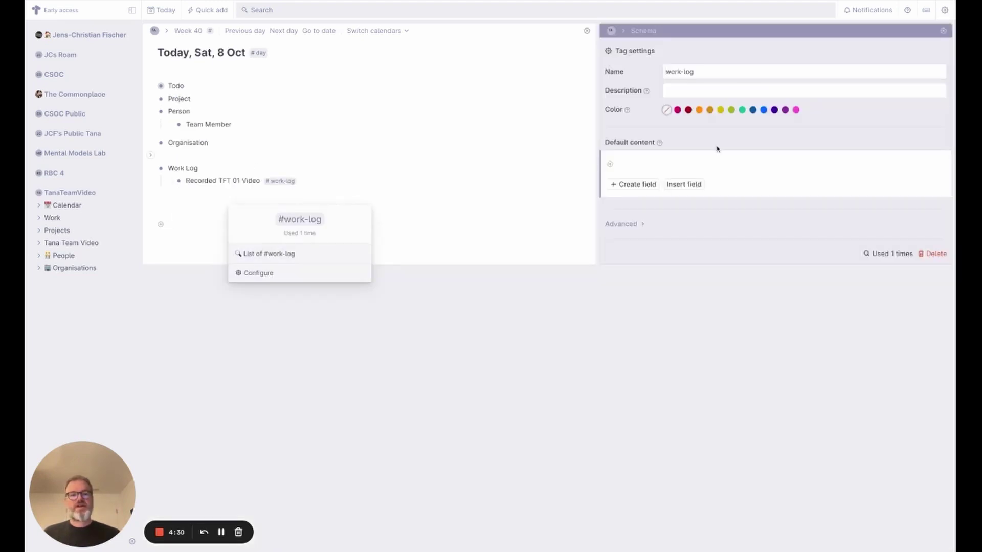
{"action": "left_click", "coordinate": [632, 163]}
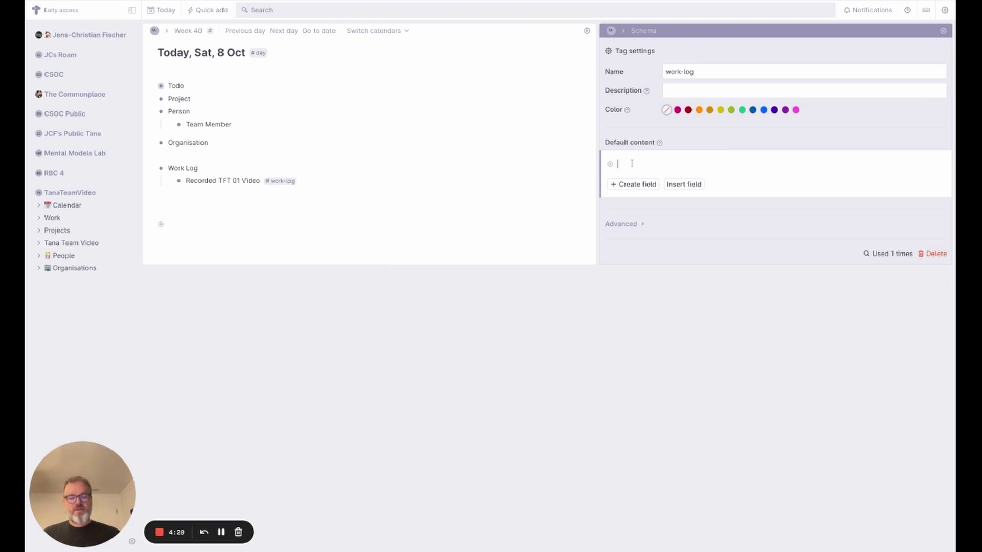
{"action": "type", "text": ">Start Time"}
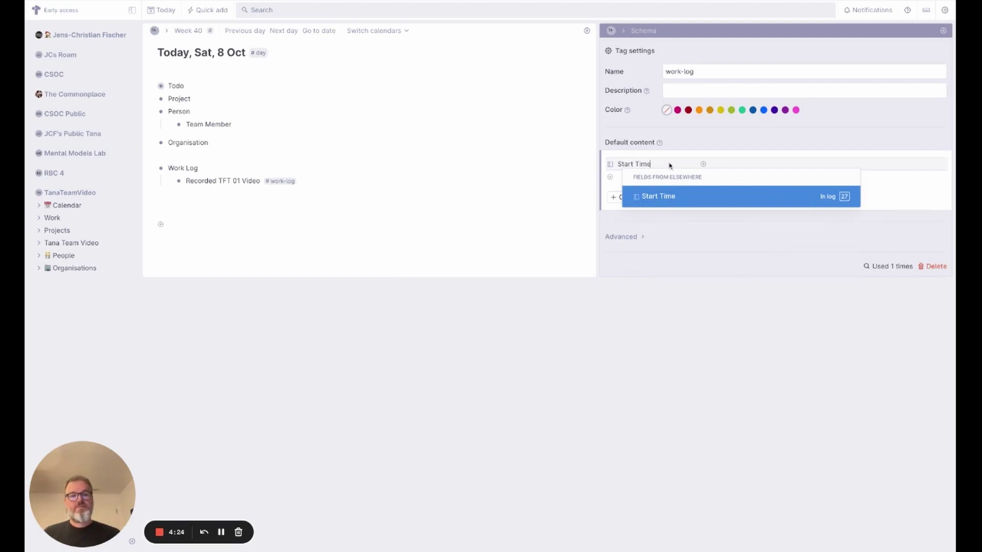
{"action": "key", "text": "Return"}
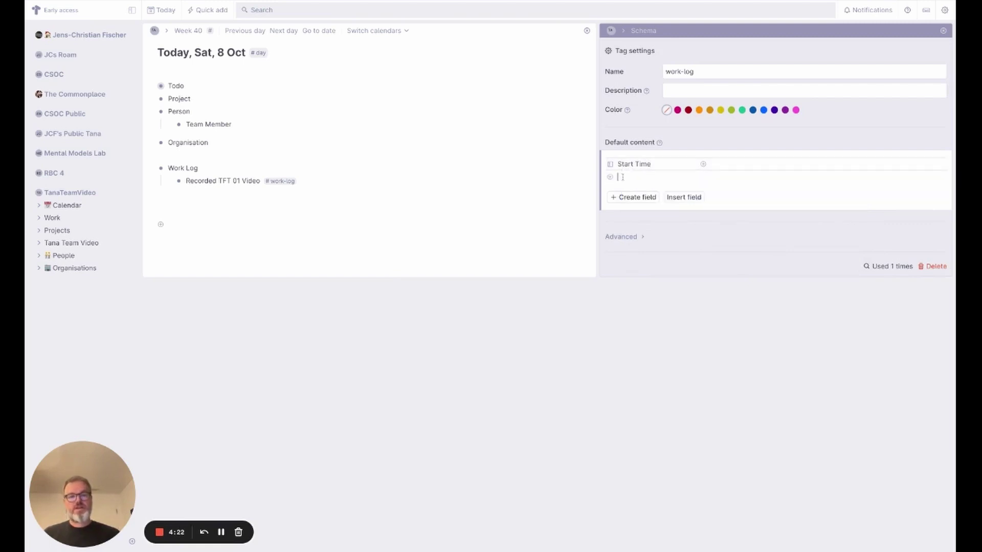
{"action": "left_click", "coordinate": [622, 177]}
{"action": "type", "text": ">End Tim"}
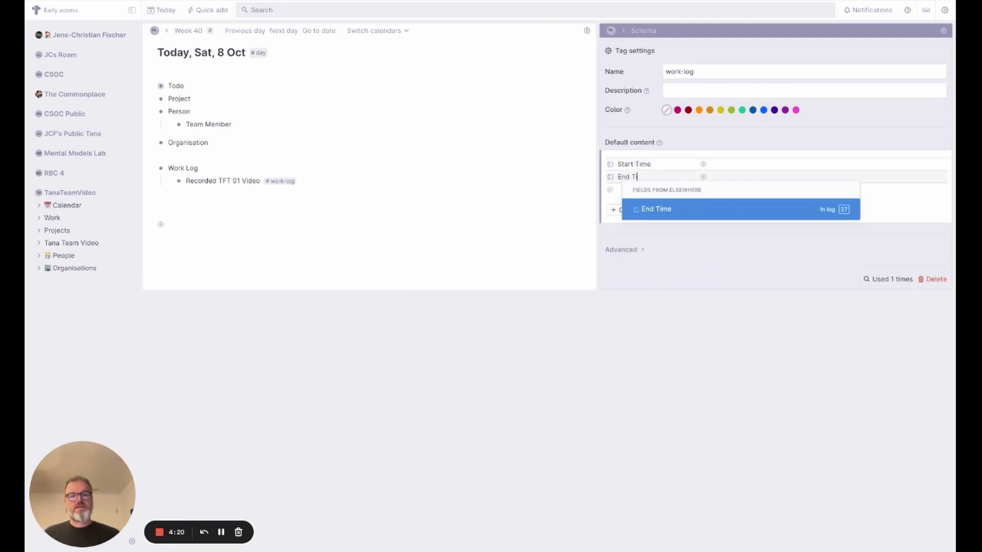
{"action": "type", "text": "e"}
{"action": "key", "text": "Return"}
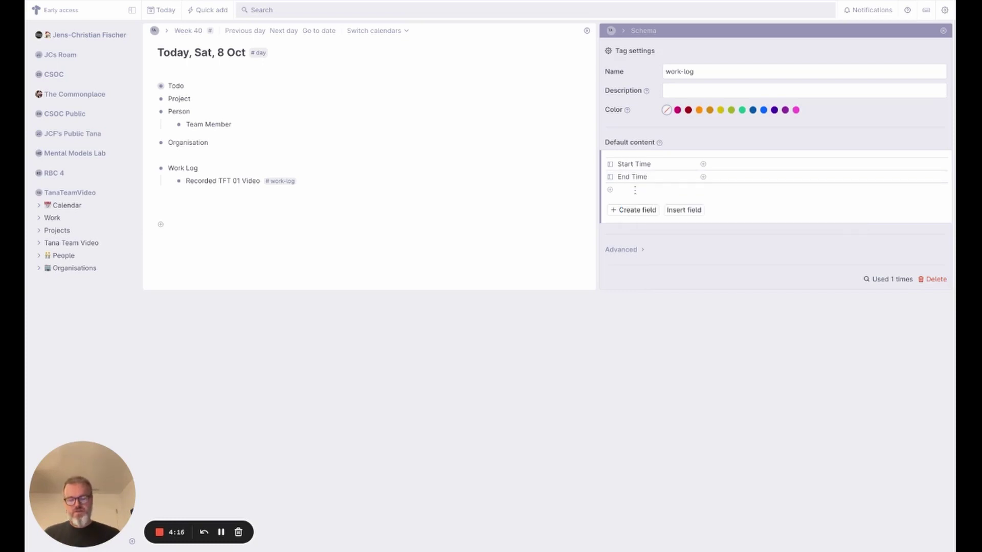
{"action": "type", "text": "T"}
{"action": "type", "text": ">Task"}
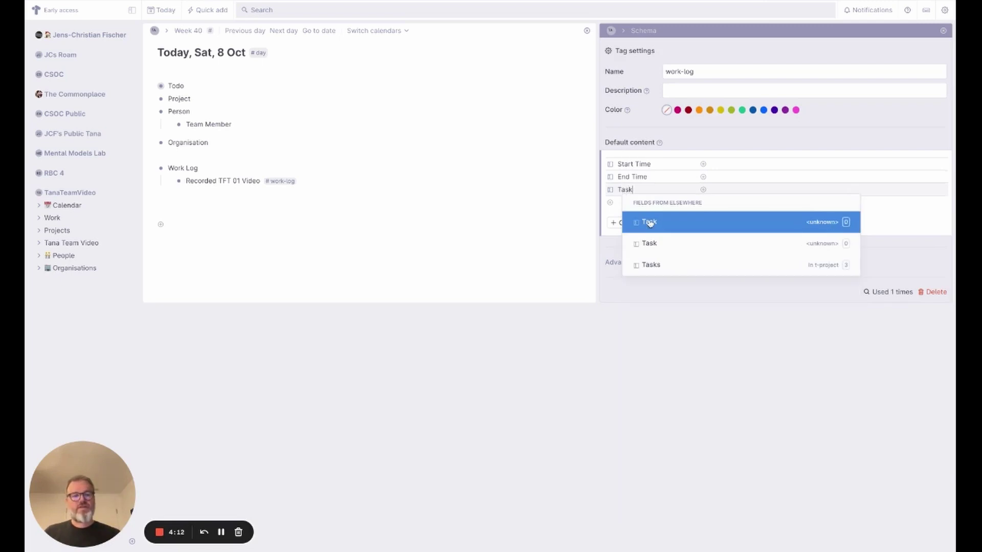
{"action": "key", "text": "Escape"}
- Change the Task field's type to Dynamic options
{"action": "left_click", "coordinate": [611, 191]}
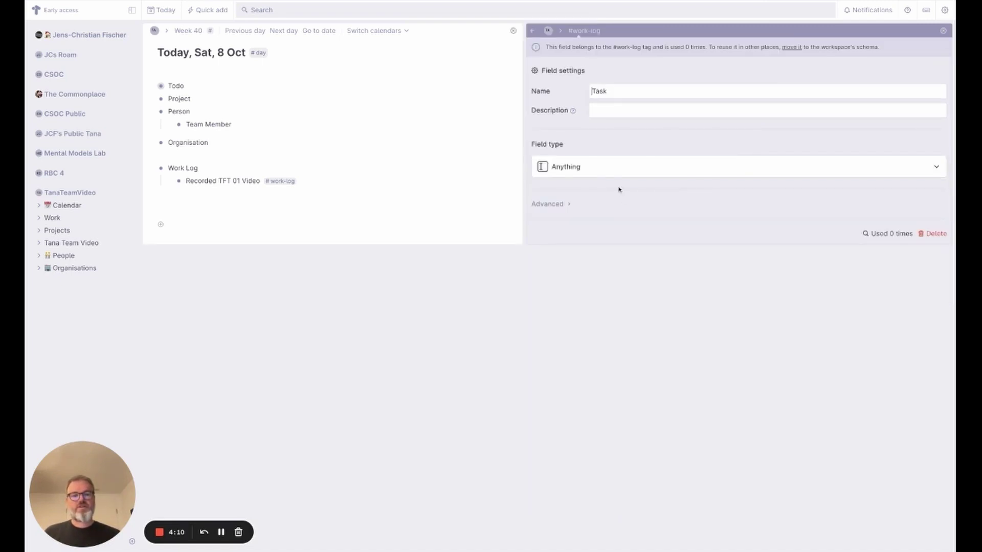
{"action": "left_click", "coordinate": [601, 176]}
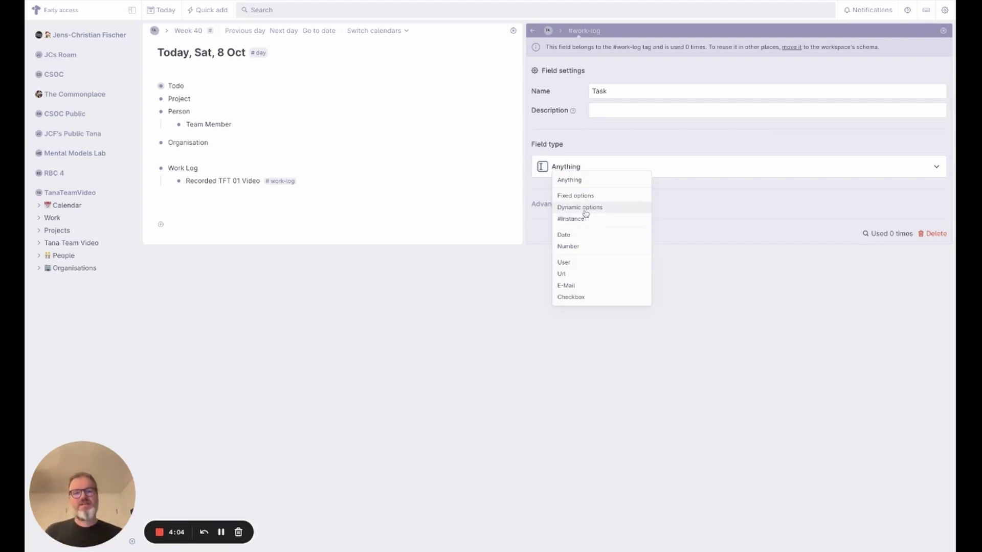
{"action": "left_click", "coordinate": [586, 208]}
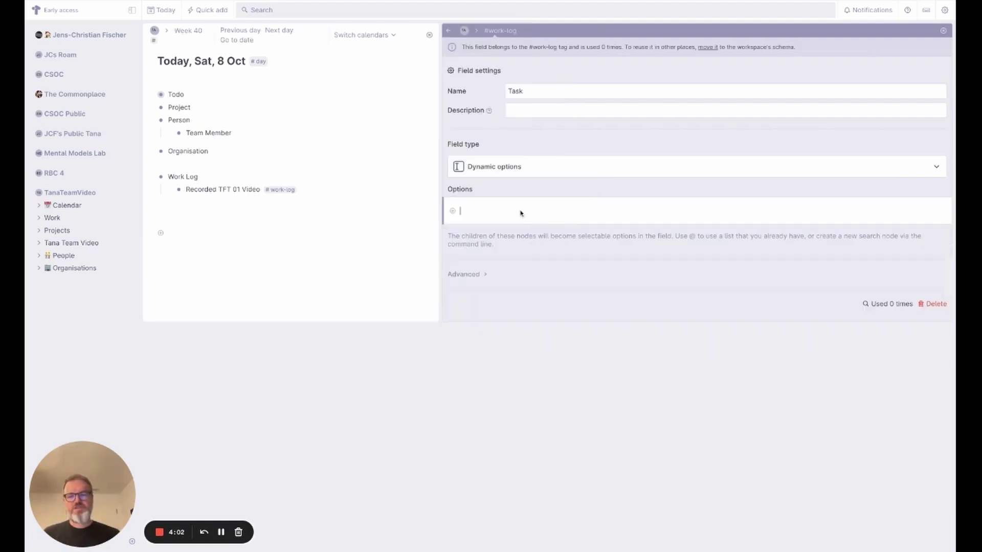
- Set the Task options to a live list of #task nodes that are not done yet
{"action": "key", "text": "super+k"}
{"action": "type", "text": "fin"}
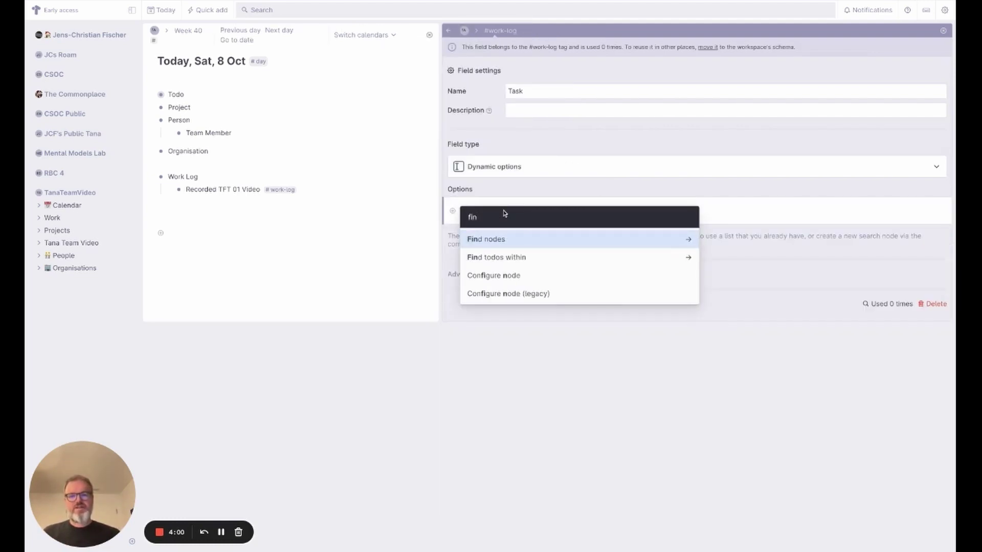
{"action": "key", "text": "Return"}
{"action": "key", "text": "Return"}
{"action": "type", "text": "tag #ta"}
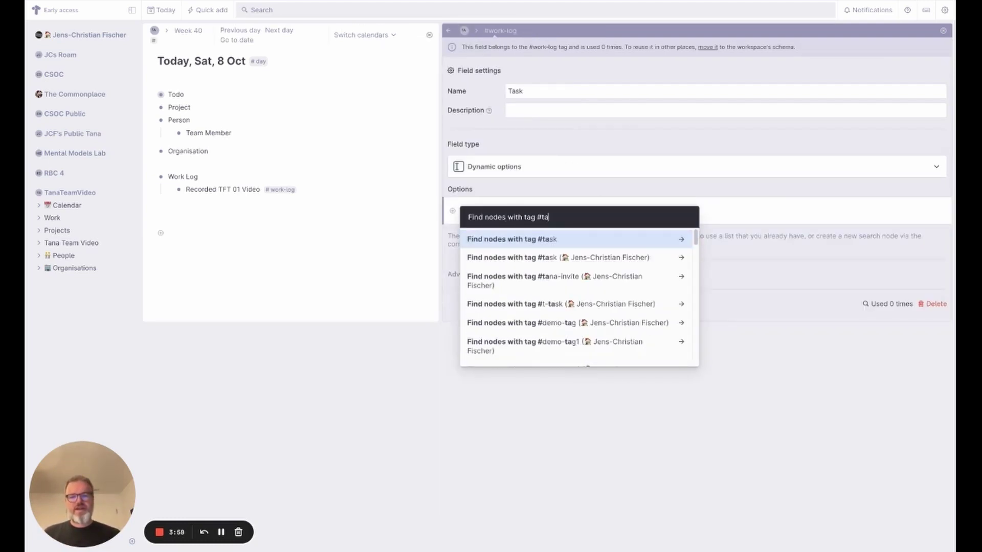
{"action": "key", "text": "Return"}
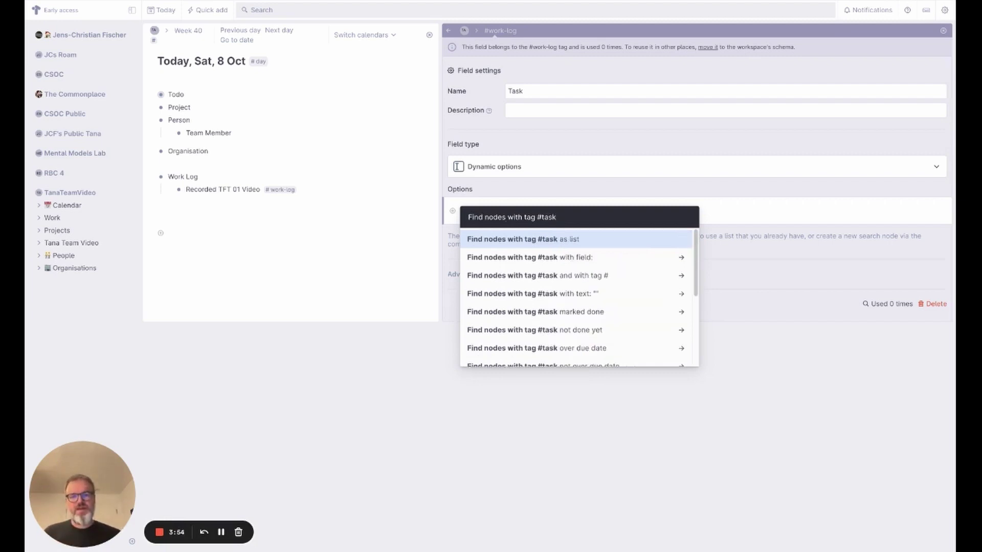
{"action": "key", "text": "Down"}
{"action": "key", "text": "Down"}
{"action": "key", "text": "Down"}
{"action": "key", "text": "Down"}
{"action": "key", "text": "Down"}
{"action": "key", "text": "Return"}
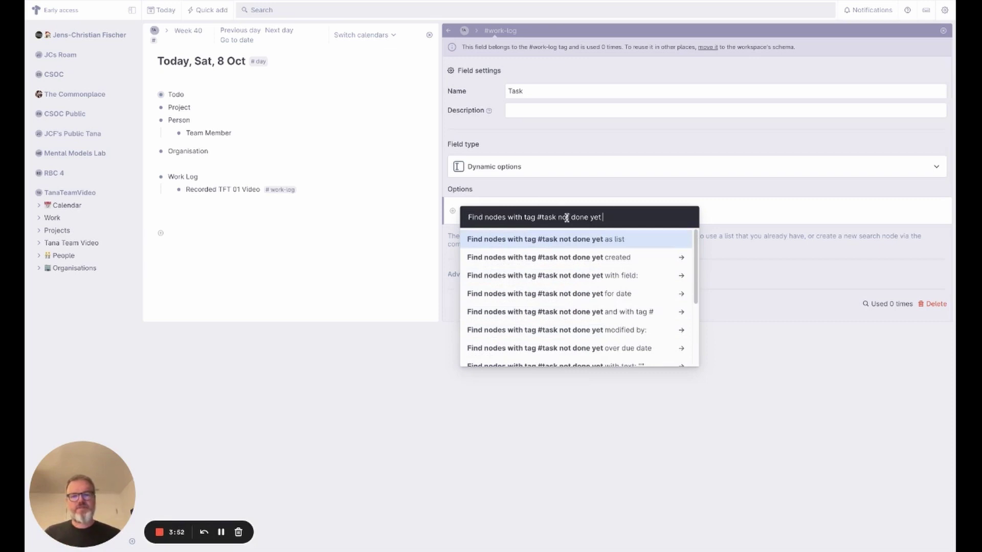
{"action": "left_click", "coordinate": [581, 237]}
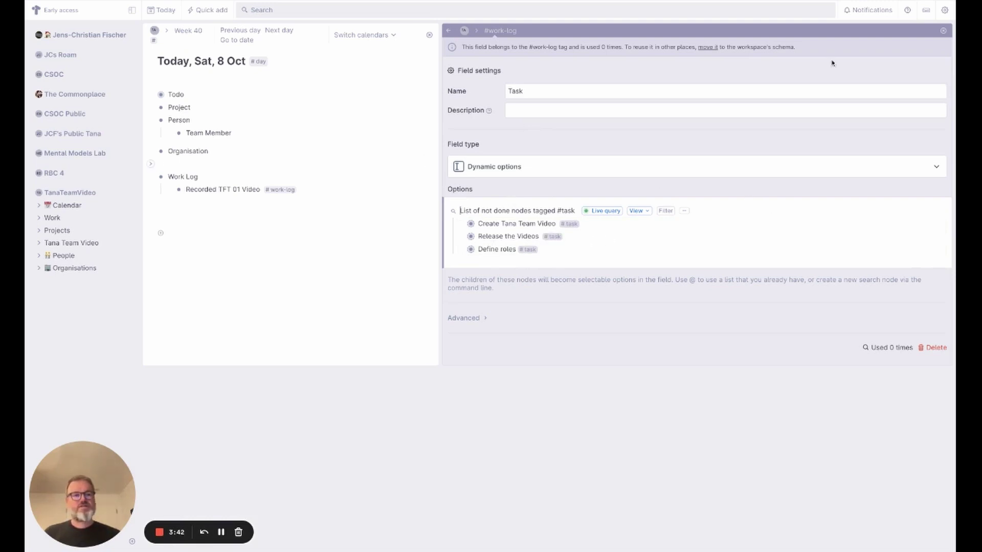
- Enable Build title from fields on #work-log with '${name} : ${Start Time} - ${End Time}'
{"action": "left_click", "coordinate": [448, 31]}
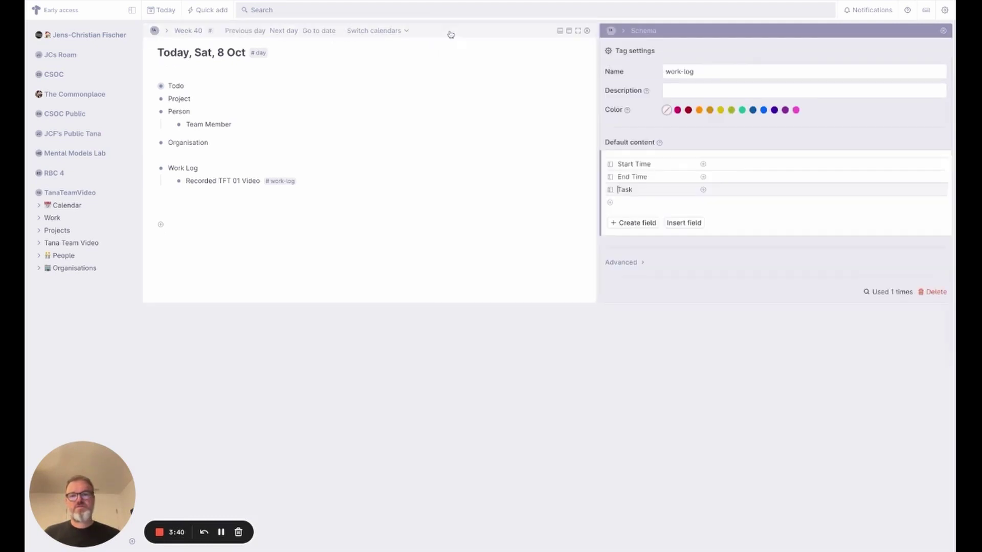
{"action": "left_click", "coordinate": [624, 263]}
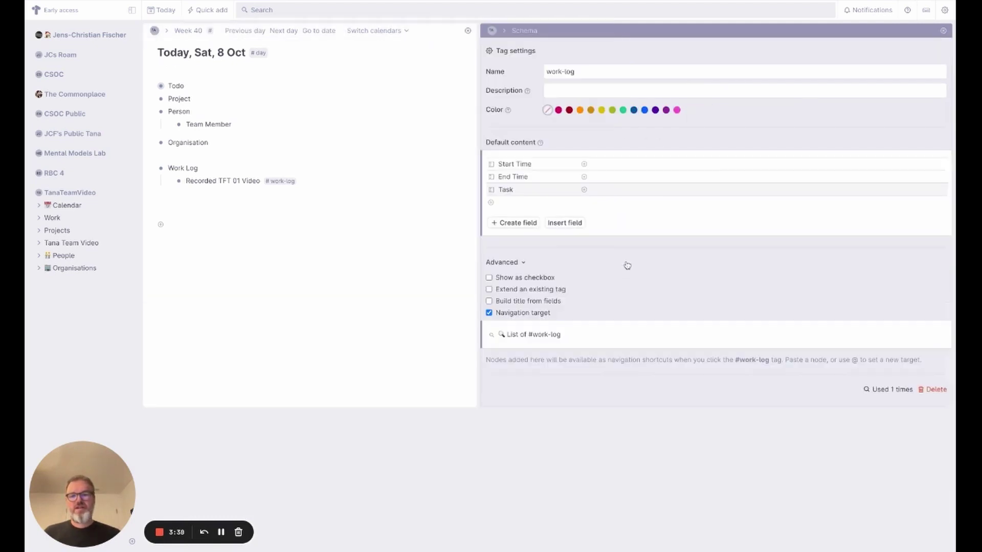
{"action": "left_click", "coordinate": [518, 301]}
{"action": "left_click", "coordinate": [513, 314]}
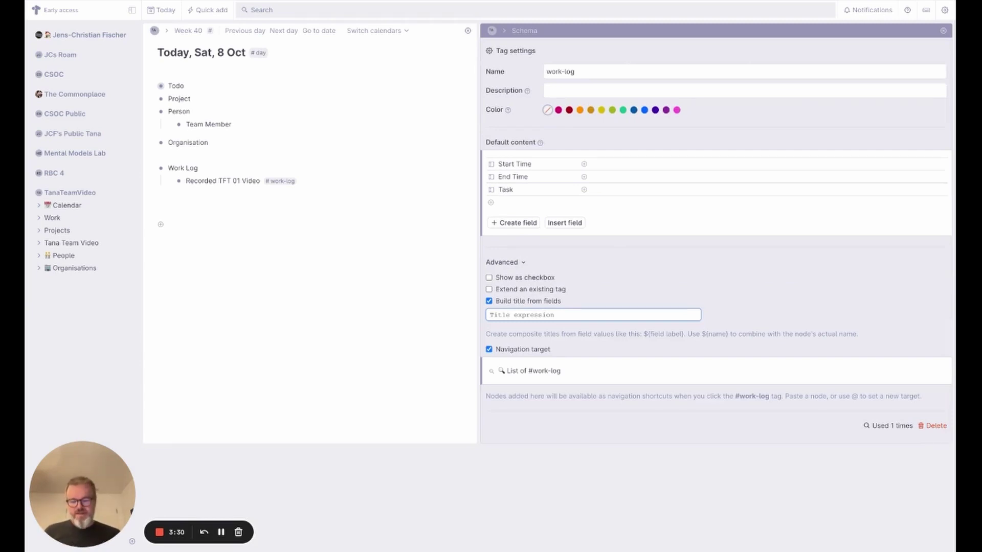
{"action": "type", "text": "${nanme"}
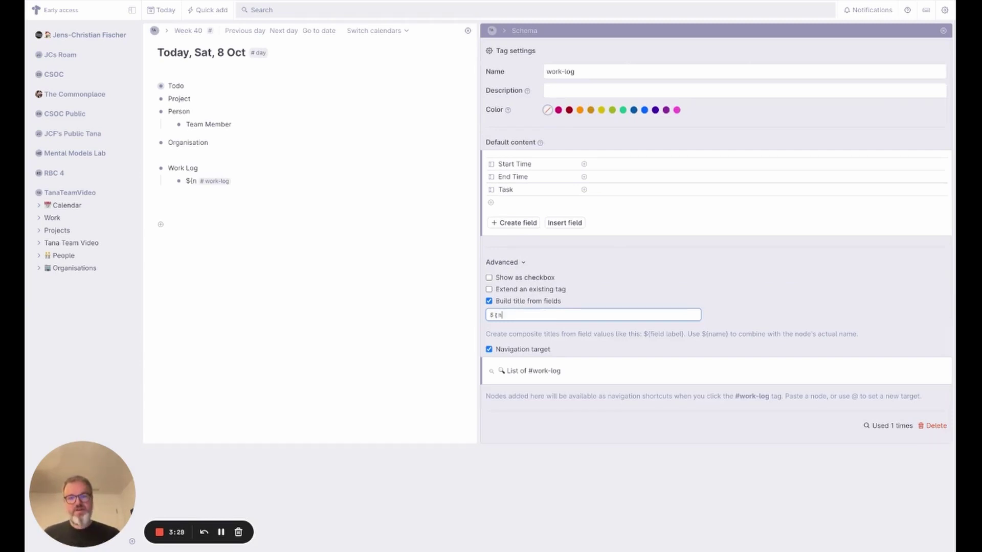
{"action": "key", "text": "BackSpace"}
{"action": "key", "text": "BackSpace"}
{"action": "key", "text": "BackSpace"}
{"action": "type", "text": "me}"}
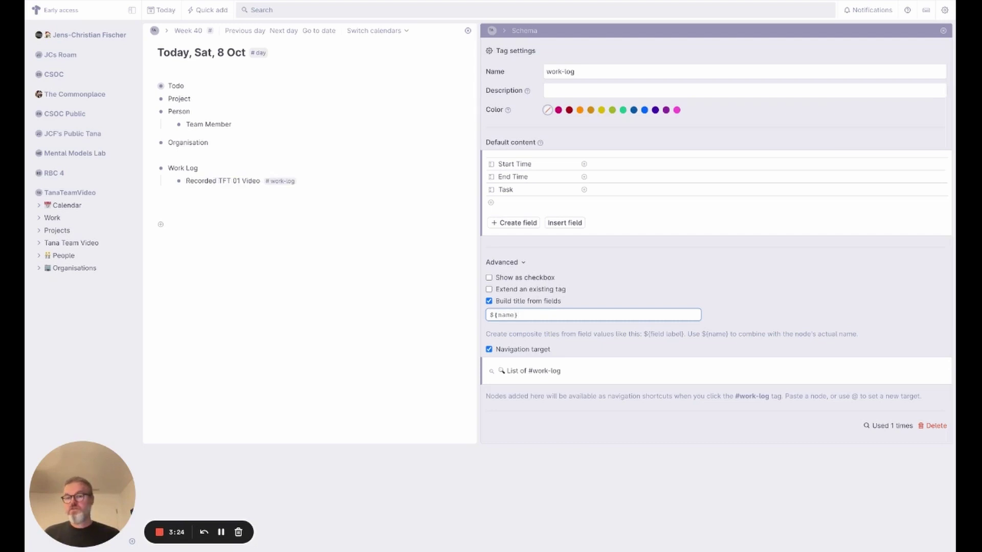
{"action": "type", "text": " : "}
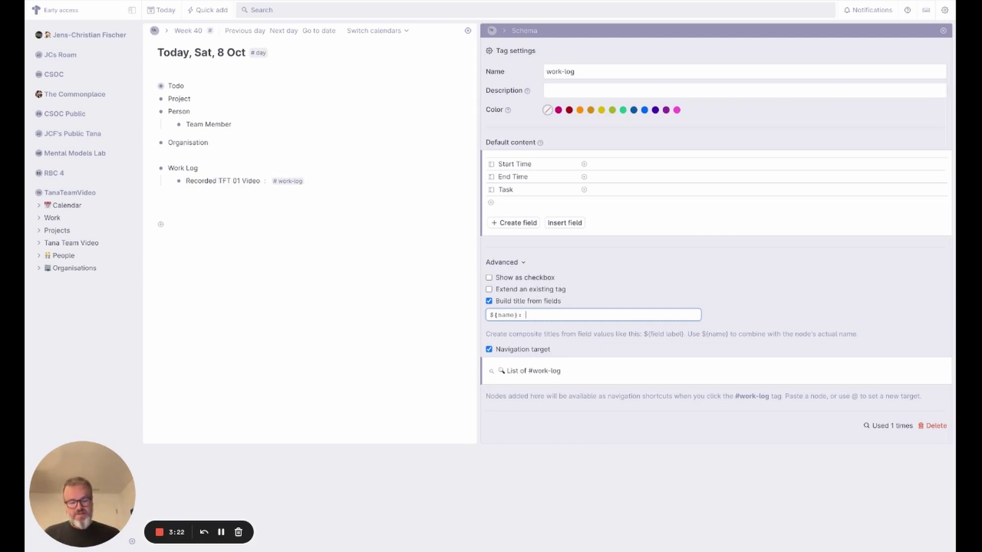
{"action": "type", "text": "${Star"}
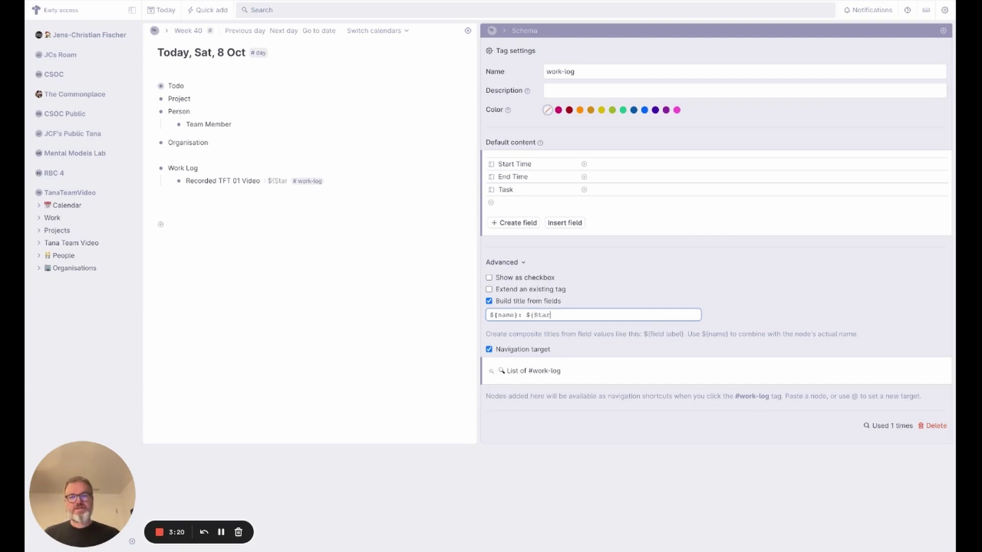
{"action": "type", "text": "t Time}"}
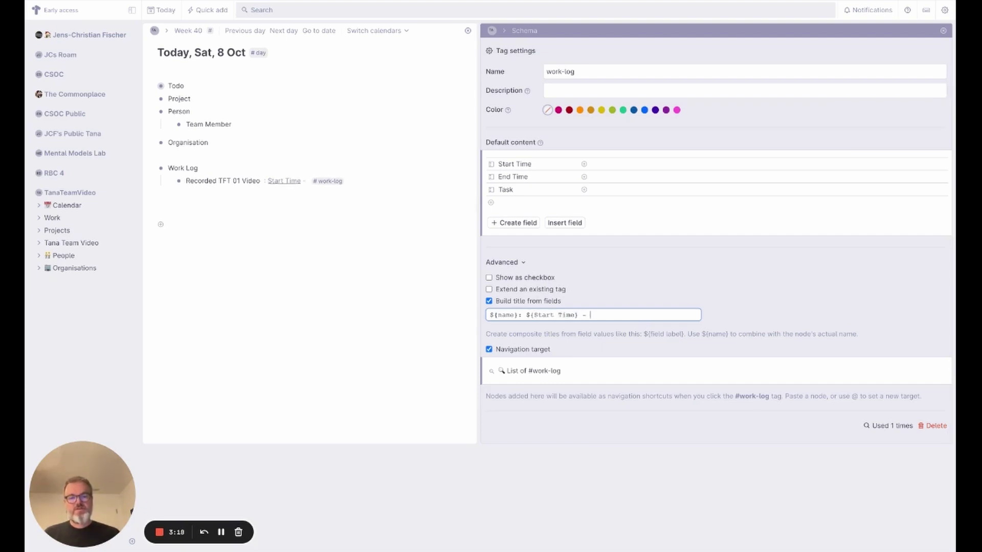
{"action": "type", "text": " -"}
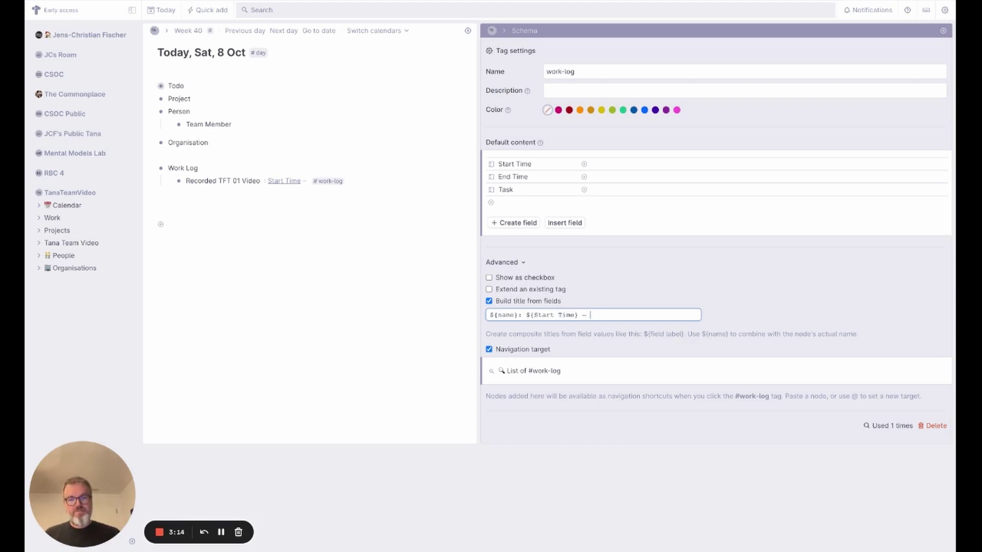
{"action": "type", "text": " ${"}
{"action": "type", "text": "End Tim"}
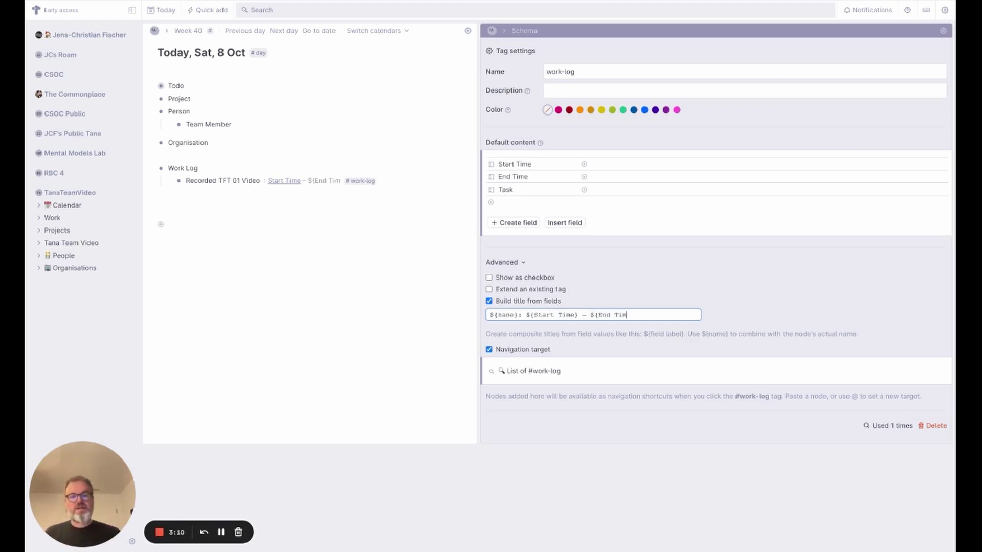
{"action": "type", "text": "e}"}
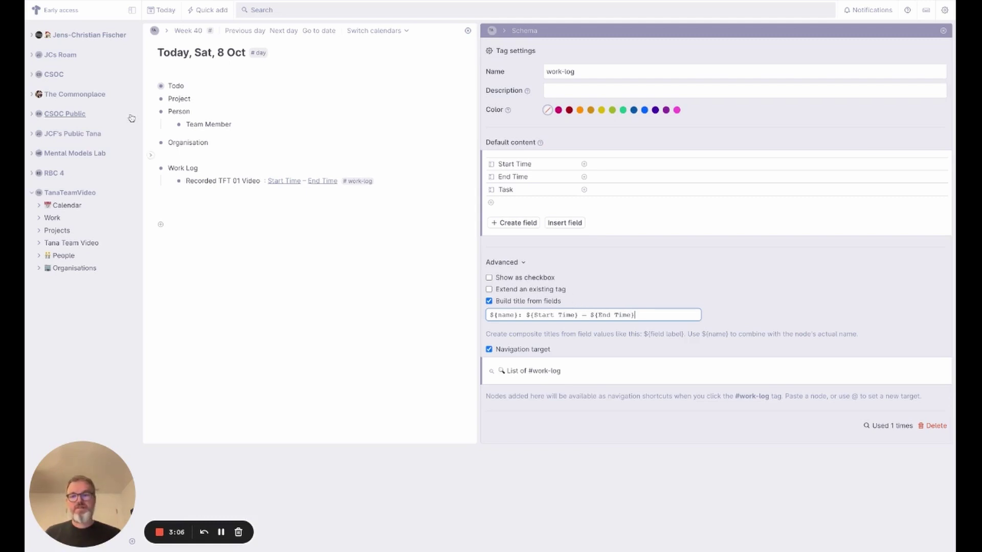
- Fill Recorded TFT 01 Video with Start Time 19:00, End Time 19:20 and Task Create Tana Team Video
{"action": "left_click", "coordinate": [168, 182]}
{"action": "left_click", "coordinate": [318, 196]}
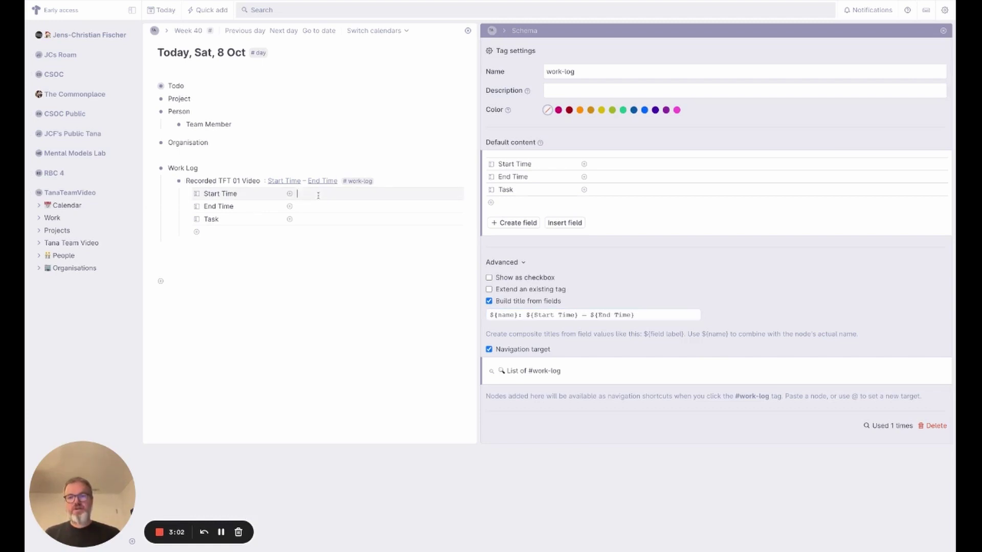
{"action": "type", "text": "19:00"}
{"action": "left_click", "coordinate": [297, 206]}
{"action": "type", "text": "19:20"}
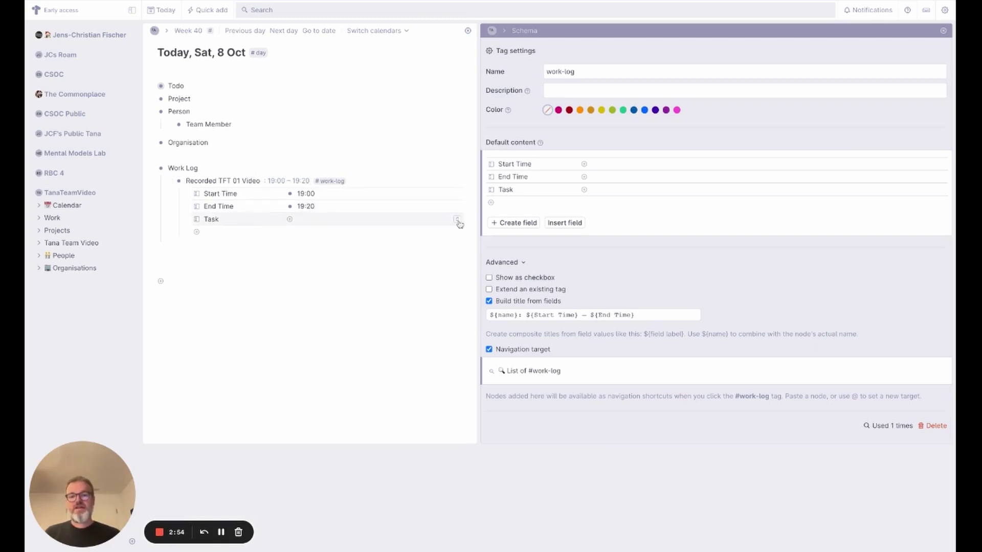
{"action": "left_click", "coordinate": [457, 220]}
{"action": "left_click", "coordinate": [338, 235]}
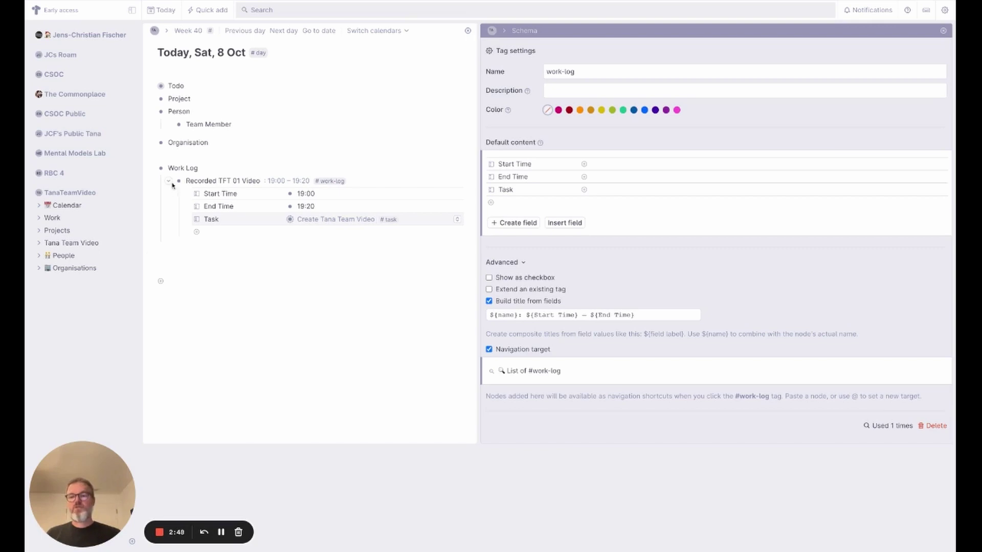
{"action": "left_click", "coordinate": [168, 183]}
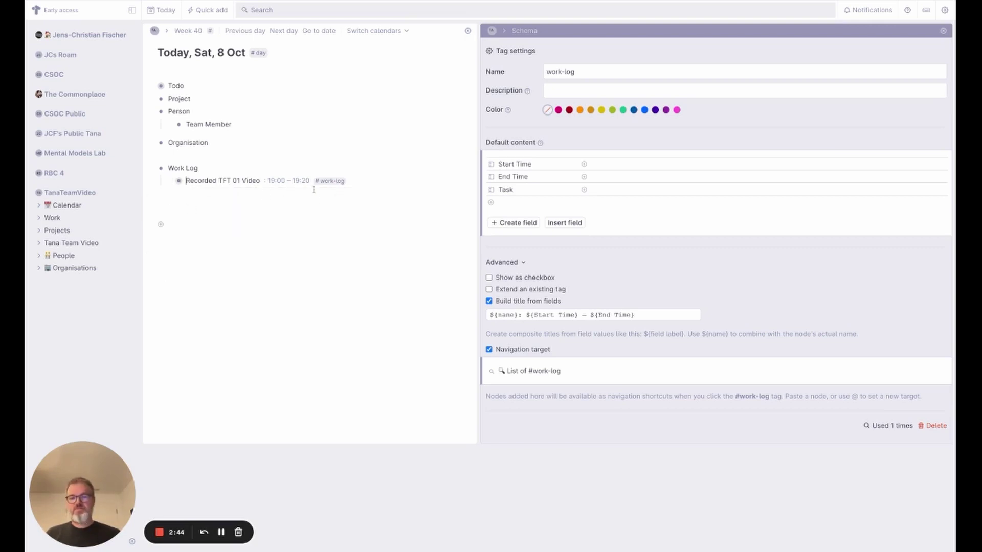
{"action": "key", "text": "Return"}
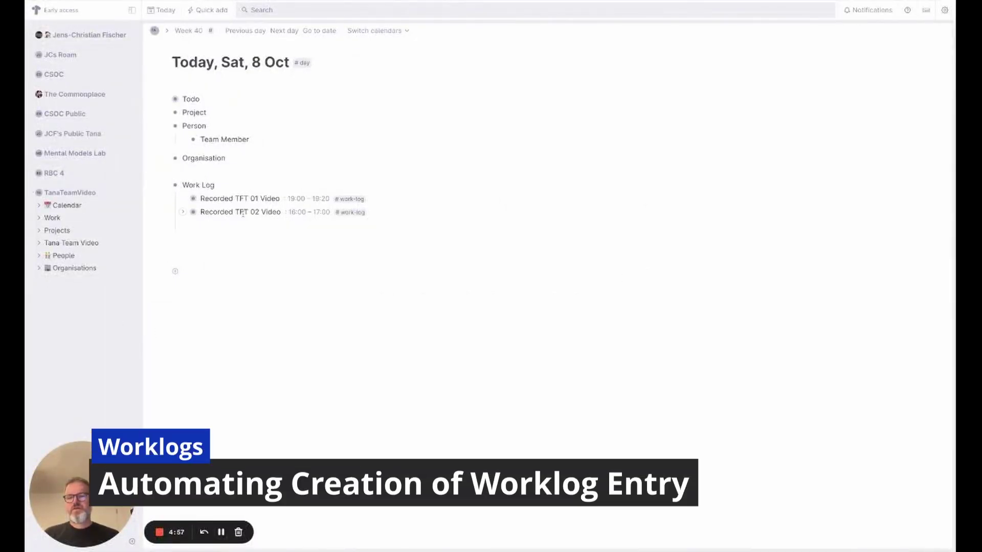
- Start a new entry line below Recorded TFT 02 Video
{"action": "left_click", "coordinate": [433, 214]}
{"action": "key", "text": "Return"}
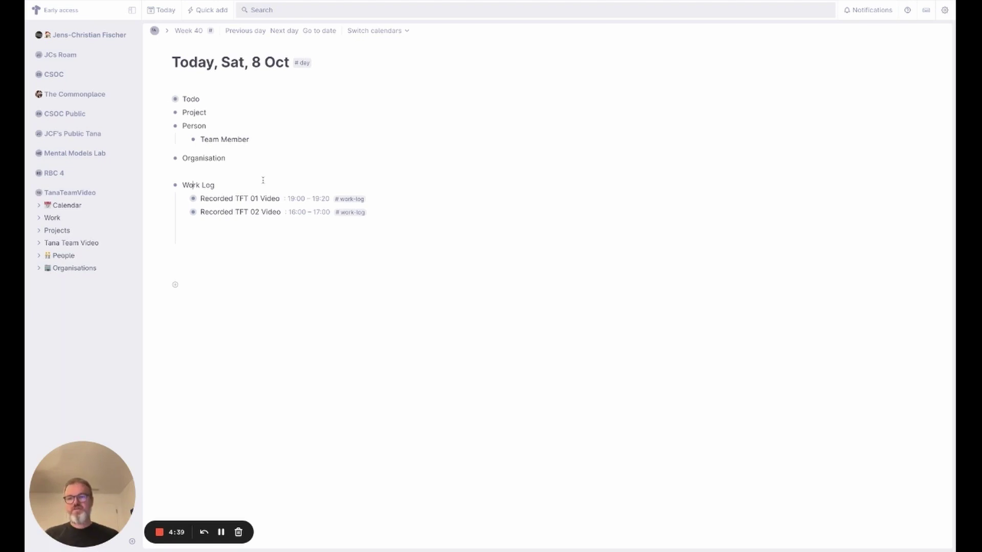
- Set #work-log as the Child supertag in Work Log's node configuration
{"action": "key", "text": "ctrl+k"}
{"action": "type", "text": "conf"}
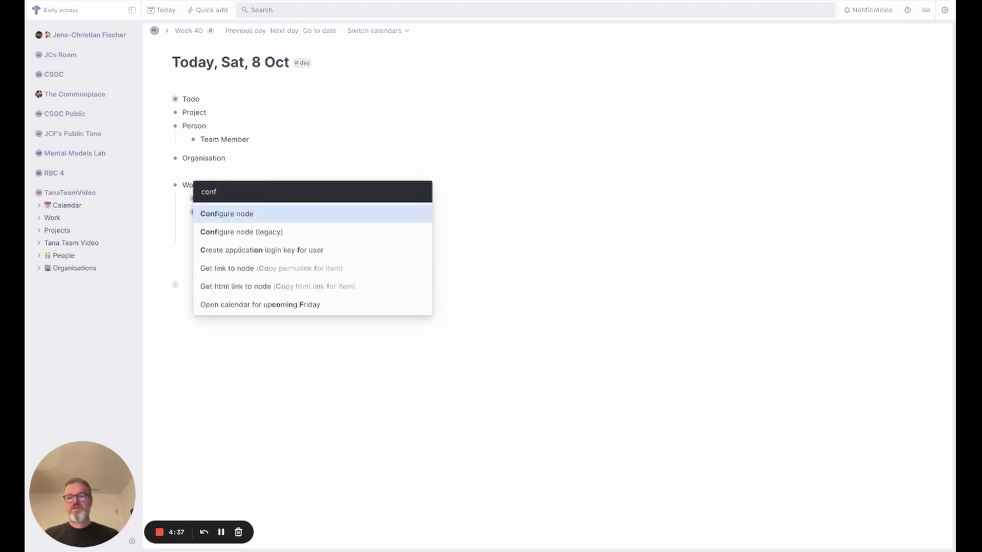
{"action": "key", "text": "Return"}
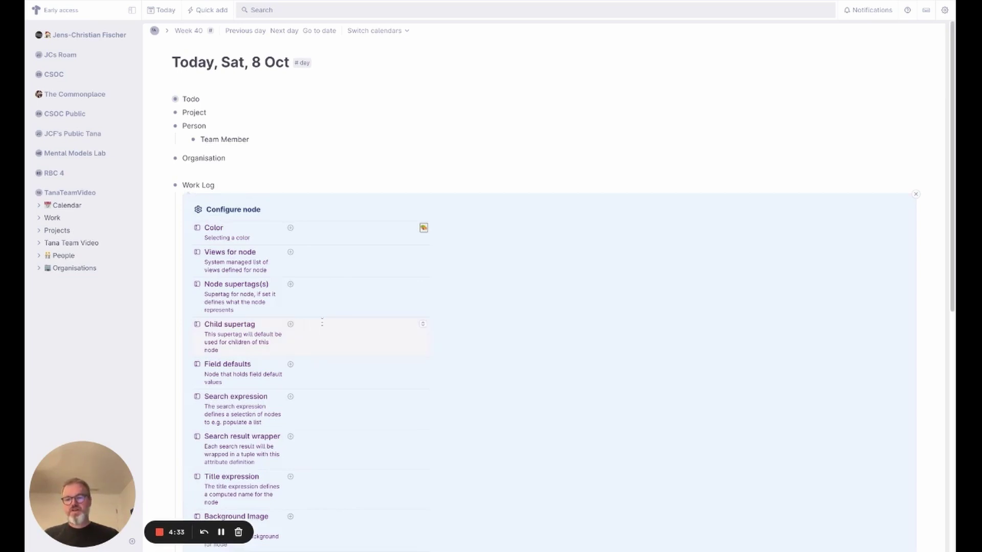
{"action": "left_click", "coordinate": [422, 326]}
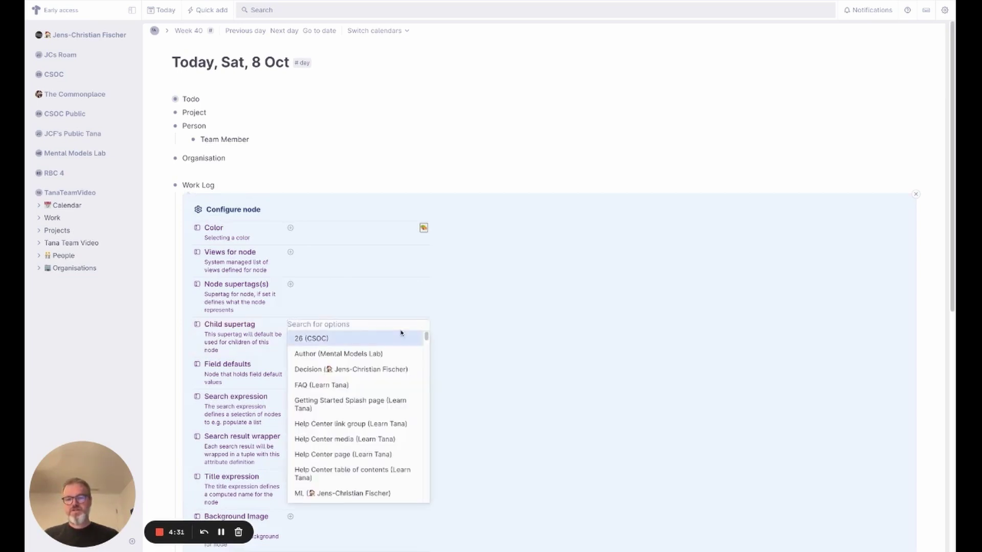
{"action": "type", "text": "work"}
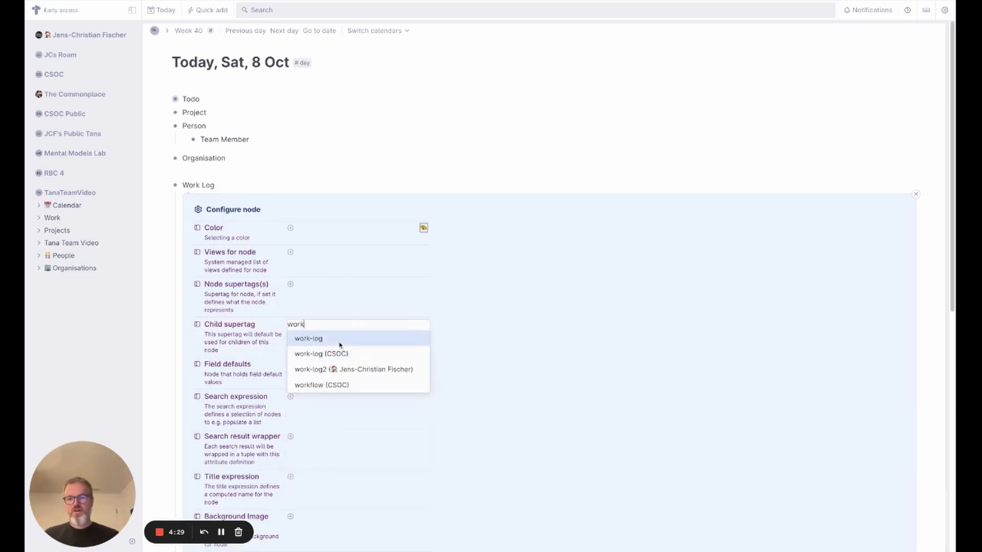
{"action": "left_click", "coordinate": [340, 342]}
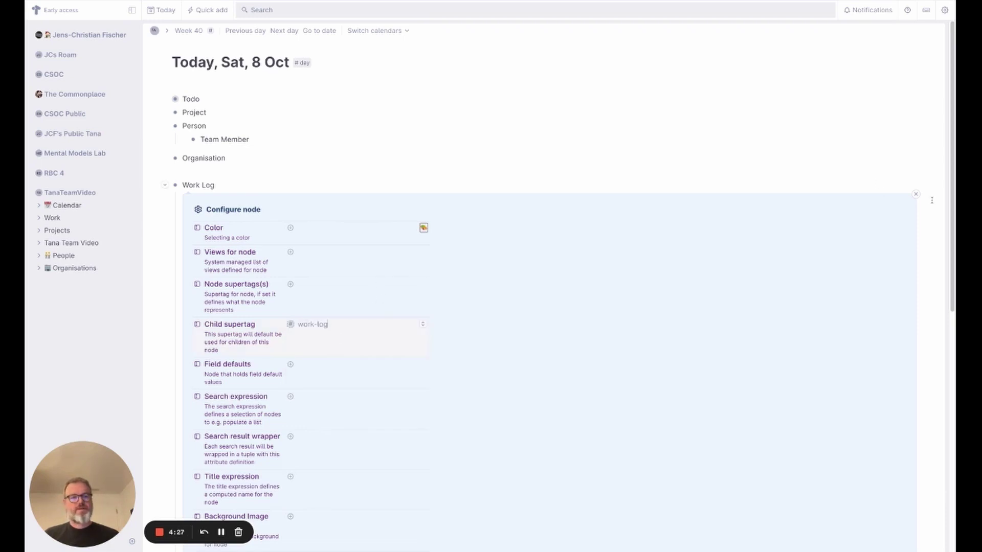
{"action": "left_click", "coordinate": [915, 194]}
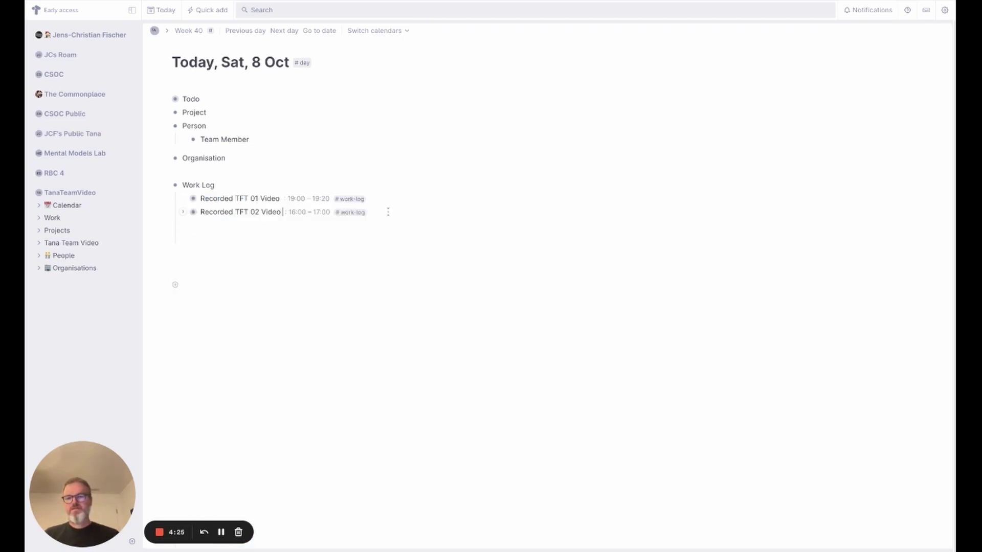
- Add a new work-log entry named 'Recorded TFT 03 Video' and show its fields
{"action": "key", "text": "Return"}
{"action": "type", "text": "RE"}
{"action": "key", "text": "BackSpace"}
{"action": "type", "text": "ecorded "}
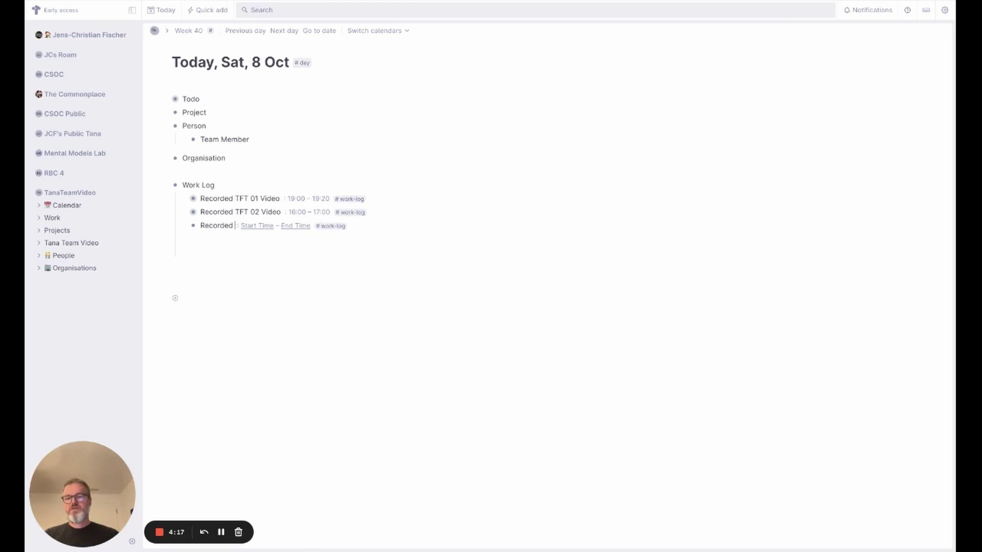
{"action": "type", "text": "TFT 03 Video"}
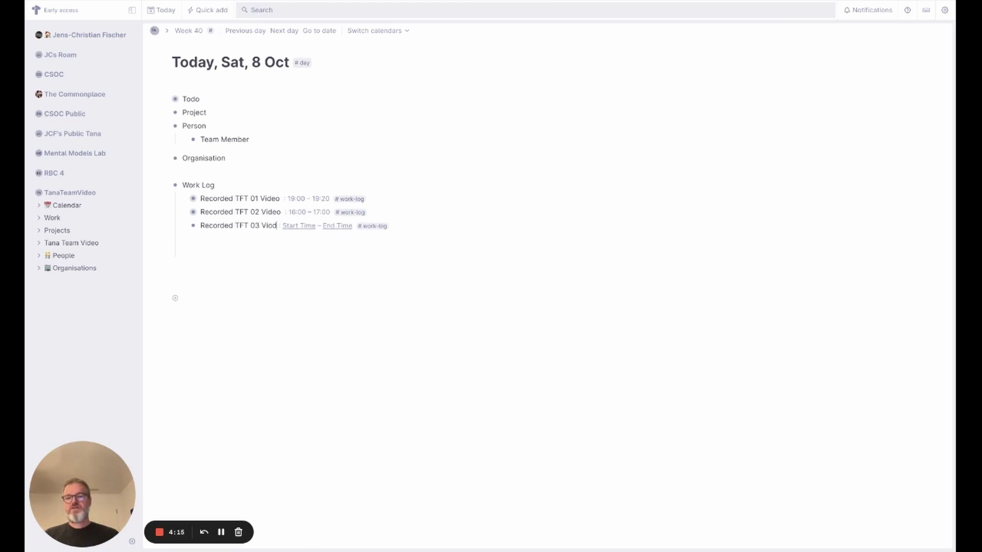
{"action": "key", "text": "Return"}
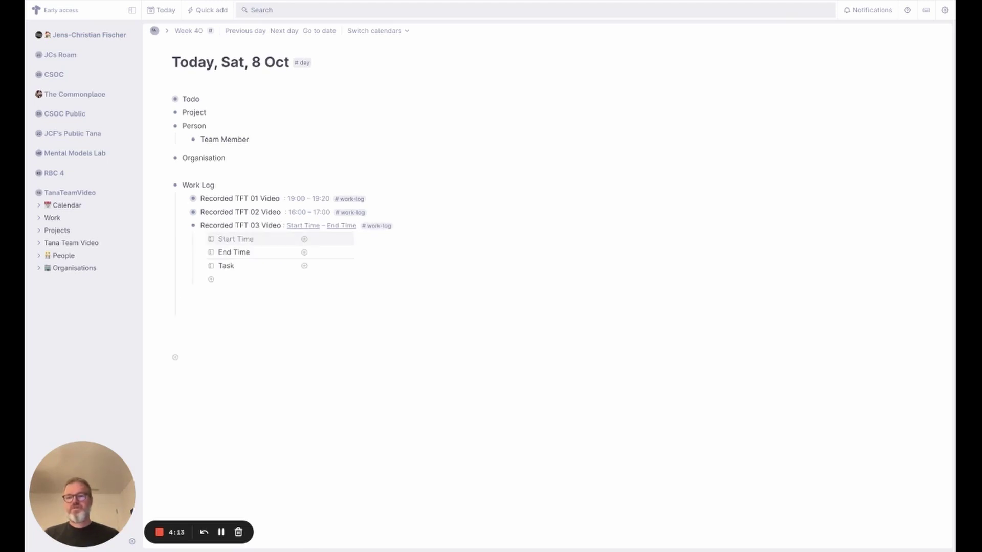
- Set Start Time 19:00, End Time 19:35 and Task Create Tana Team Video, then collapse the entry
{"action": "left_click", "coordinate": [329, 241]}
{"action": "type", "text": "19:00"}
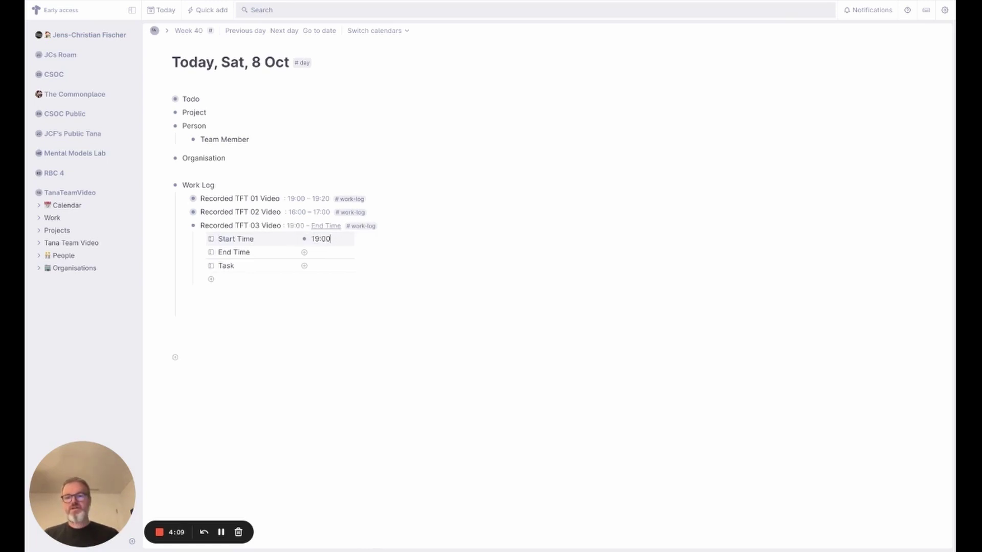
{"action": "key", "text": "Down"}
{"action": "type", "text": "19"}
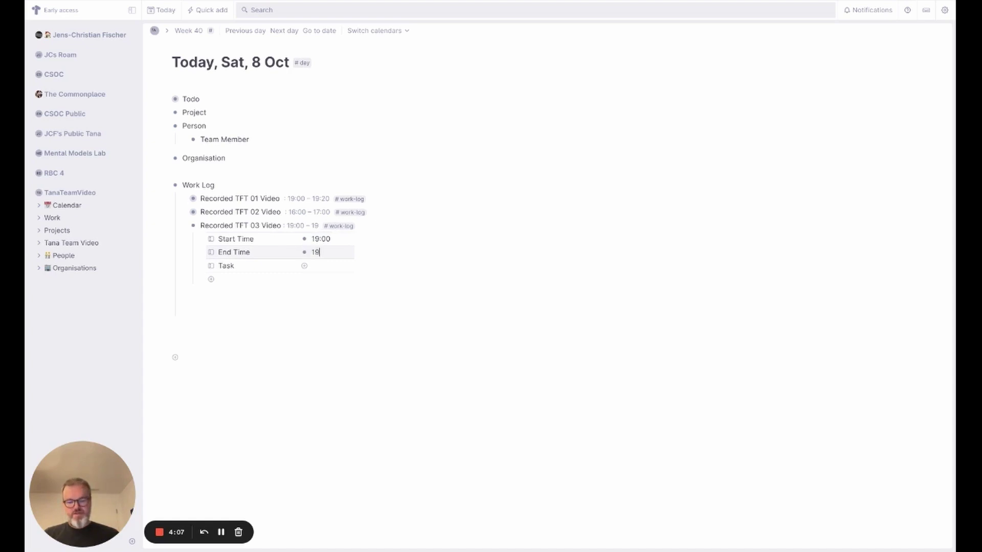
{"action": "type", "text": ":35"}
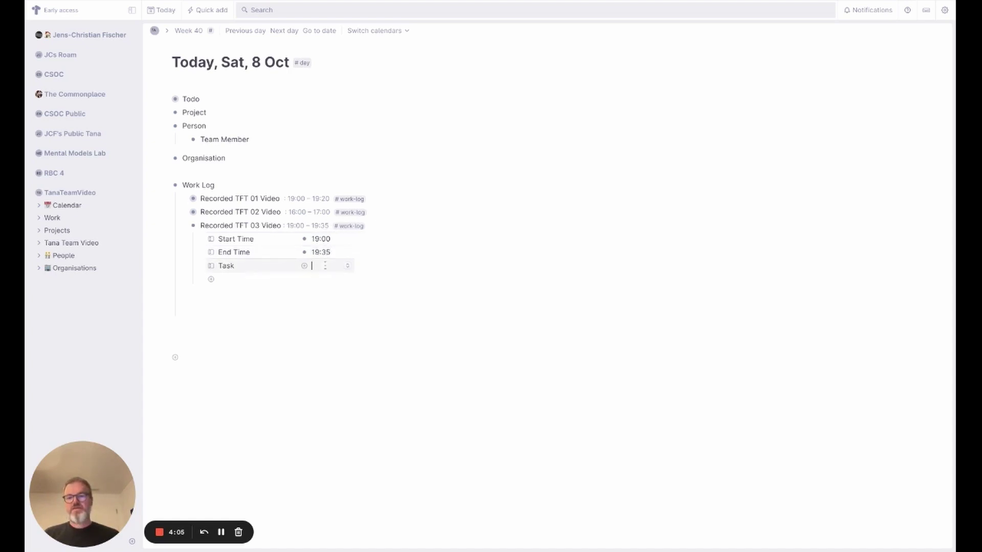
{"action": "left_click", "coordinate": [313, 267]}
{"action": "left_click", "coordinate": [365, 280]}
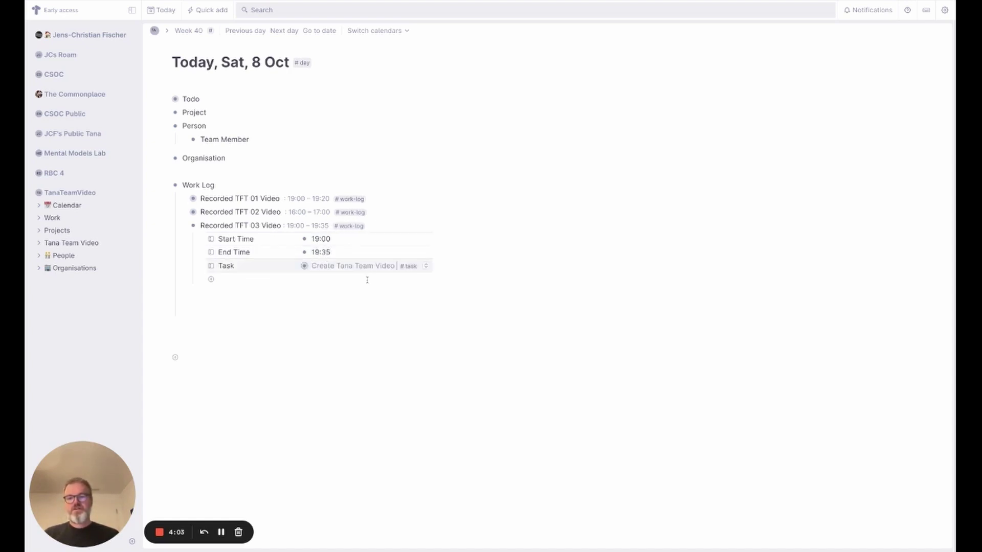
{"action": "left_click", "coordinate": [186, 225]}
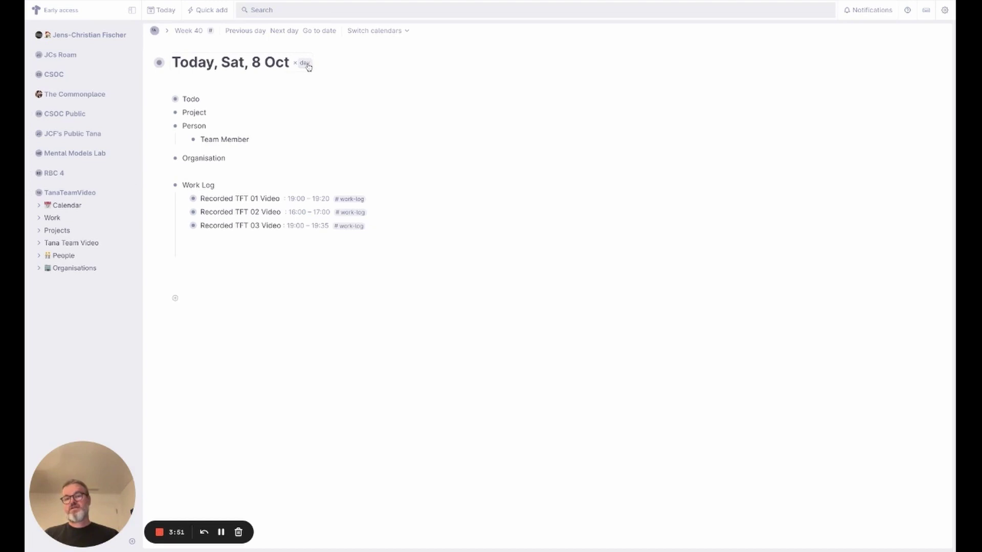
- Drag the Work Log node into the #day tag's default content
{"action": "left_click", "coordinate": [307, 64]}
{"action": "left_click", "coordinate": [301, 143]}
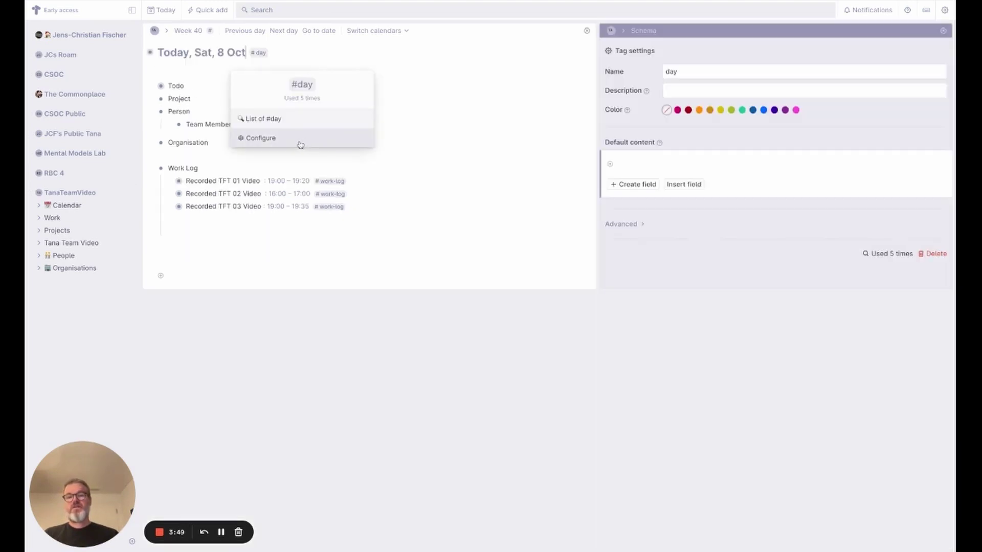
{"action": "left_click", "coordinate": [618, 164]}
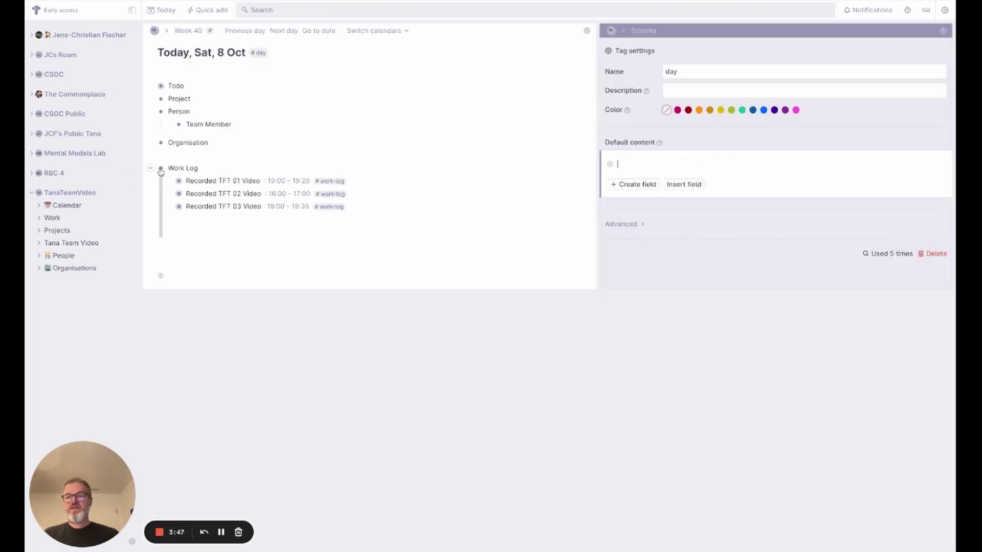
{"action": "left_click_drag", "start_coordinate": [162, 171], "coordinate": [630, 162]}
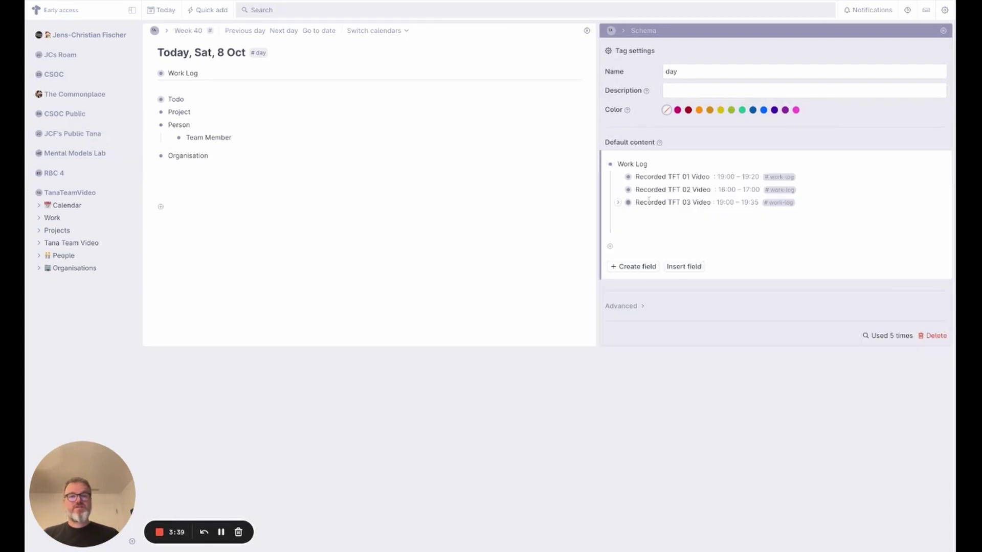
- Move the three Recorded TFT entries to today's page in the TanaTeamVideo workspace
{"action": "mouse_move", "coordinate": [630, 177]}
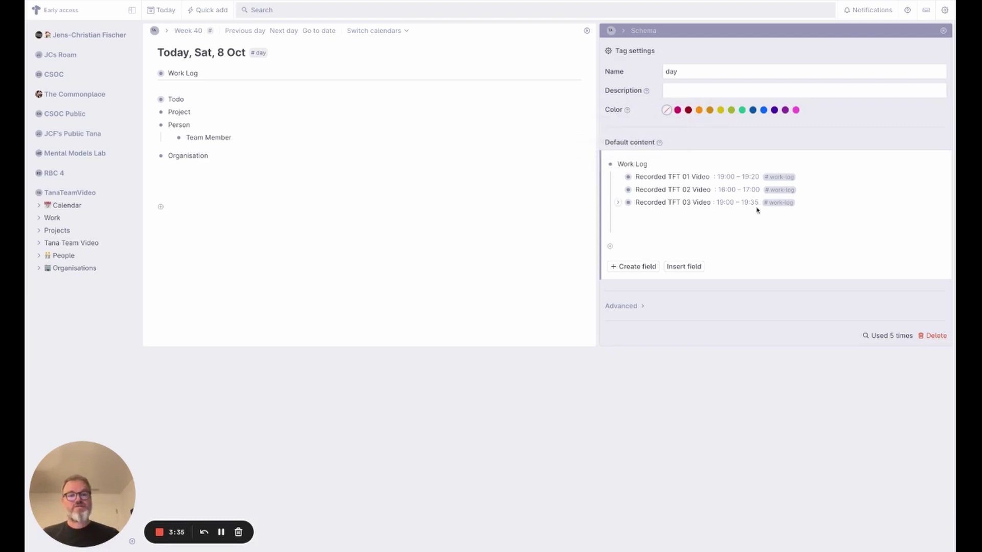
{"action": "left_click", "coordinate": [800, 204]}
{"action": "key", "text": "shift+Up"}
{"action": "left_click", "coordinate": [657, 176], "text": "shift"}
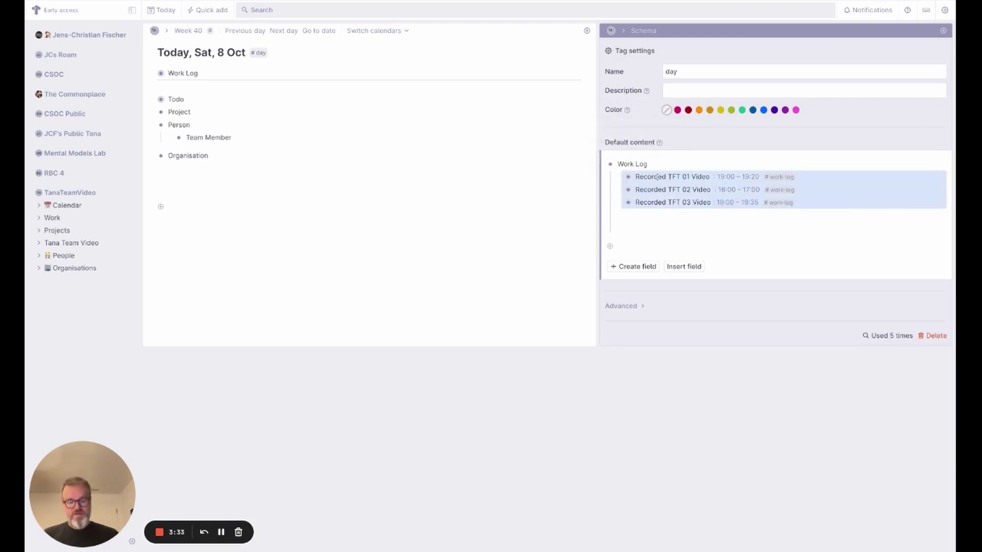
{"action": "key", "text": "ctrl+k"}
{"action": "type", "text": "miv"}
{"action": "key", "text": "BackSpace"}
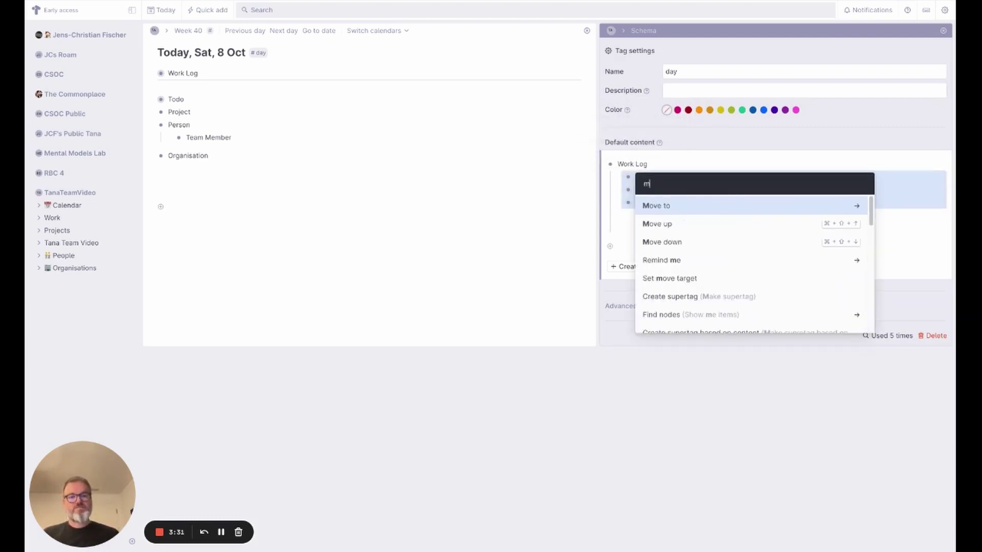
{"action": "type", "text": "ov"}
{"action": "key", "text": "Return"}
{"action": "key", "text": "Down"}
{"action": "key", "text": "Down"}
{"action": "key", "text": "Down"}
{"action": "key", "text": "Return"}
{"action": "key", "text": "Down"}
{"action": "key", "text": "Return"}
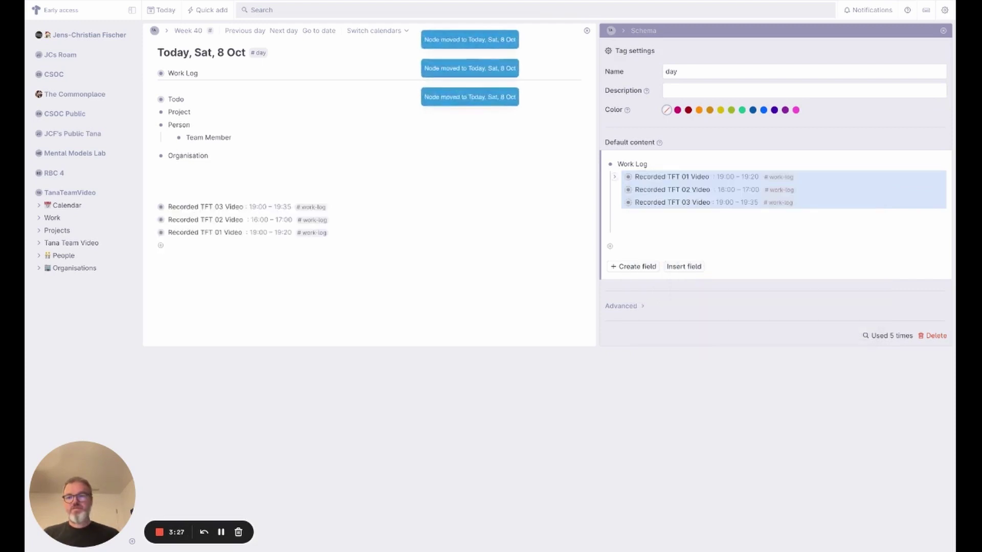
- Delete the three leftover entries from the #day default content
{"action": "left_click", "coordinate": [679, 234]}
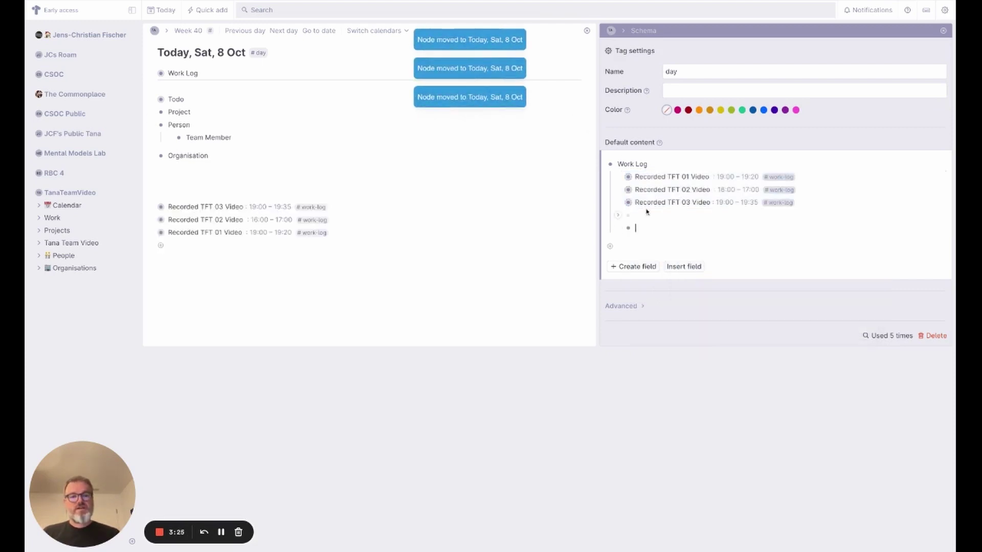
{"action": "left_click", "coordinate": [820, 201]}
{"action": "key", "text": "shift+Up"}
{"action": "key", "text": "shift+Up"}
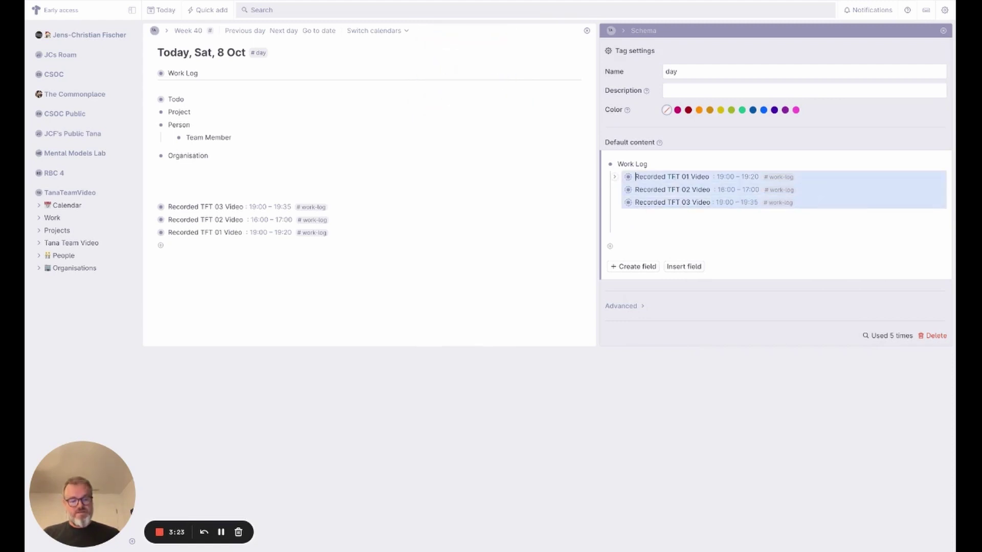
{"action": "key", "text": "BackSpace"}
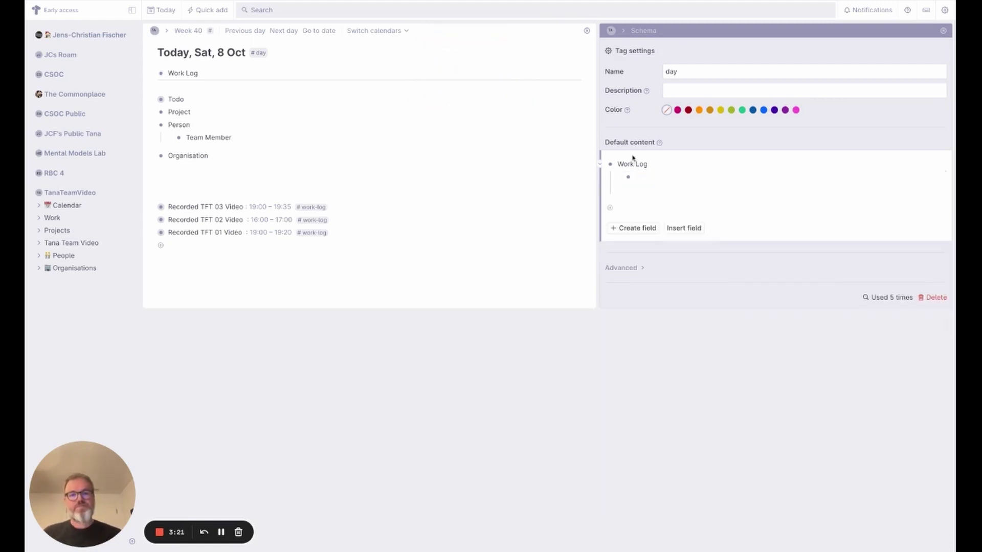
- On the next day's page, add a new child entry under Work Log using the work-log template
{"action": "left_click", "coordinate": [943, 31]}
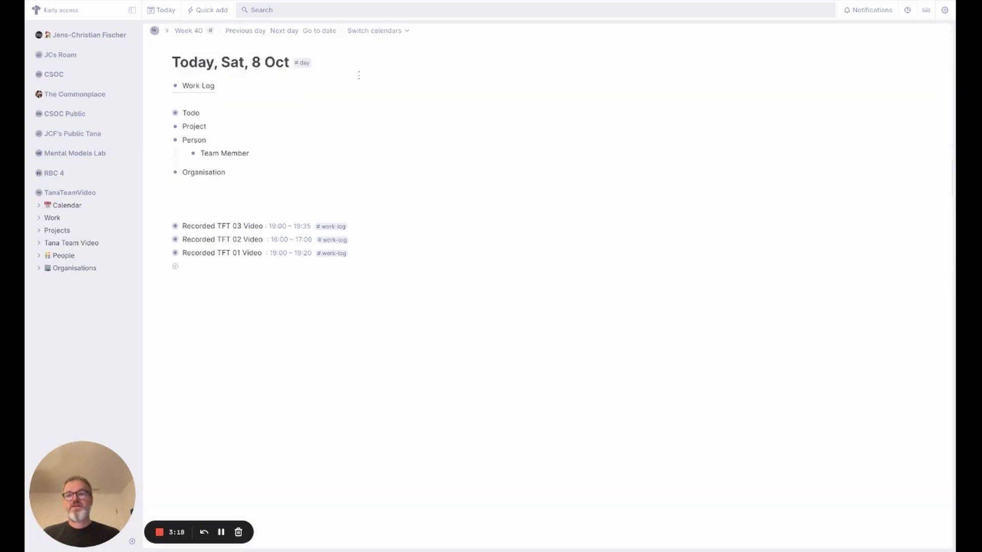
{"action": "left_click", "coordinate": [285, 31]}
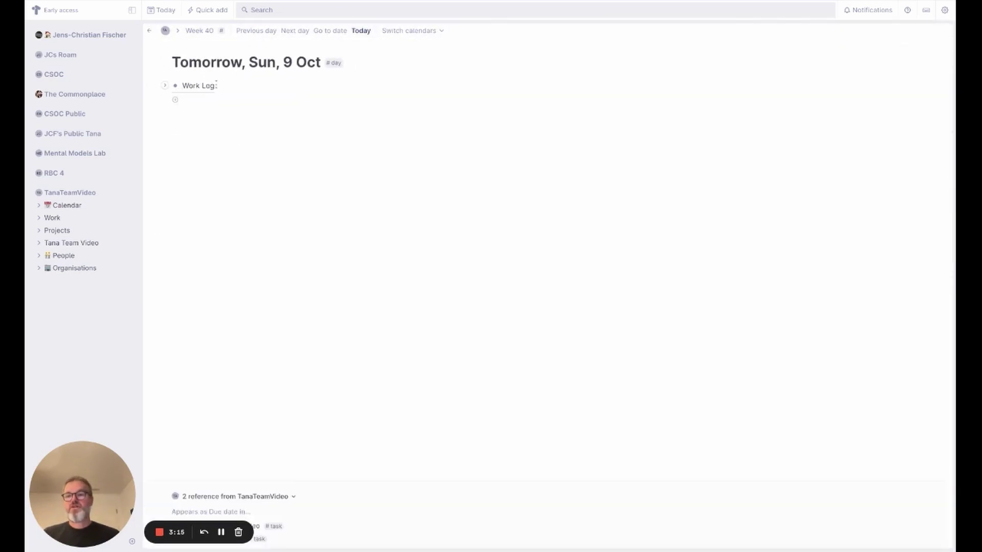
{"action": "key", "text": "Return"}
{"action": "key", "text": "Tab"}
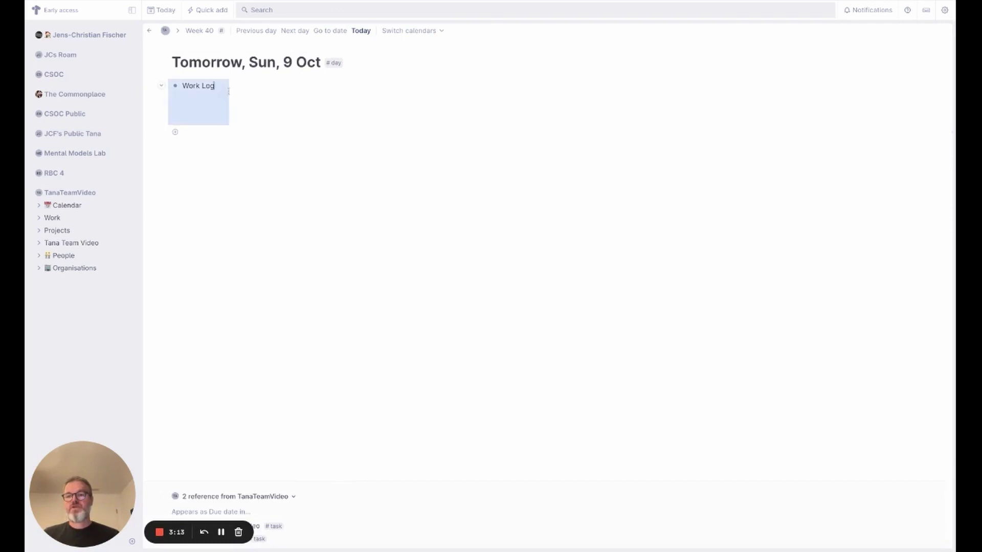
{"action": "key", "text": "Return"}
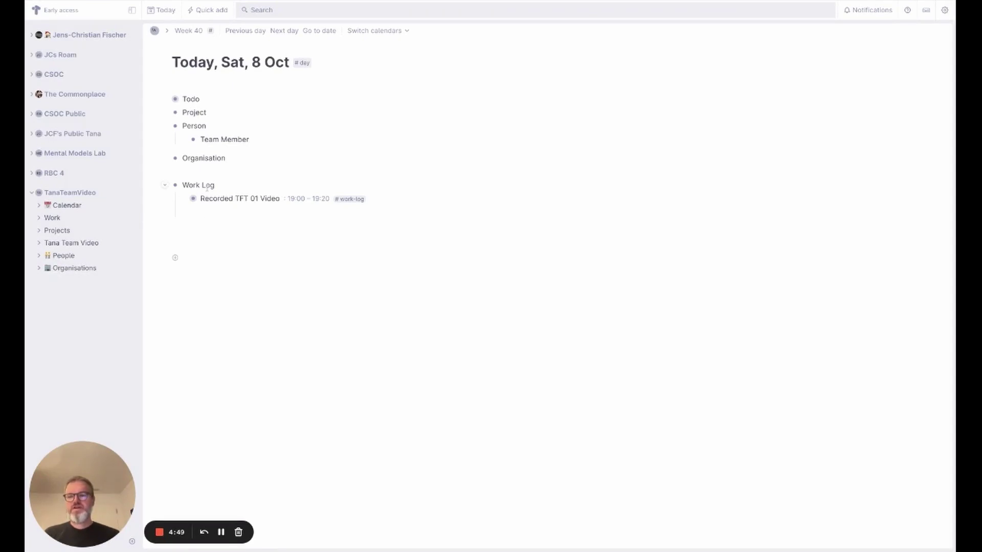
- Add a default search node to the #task tag that finds #work-log nodes
{"action": "left_click", "coordinate": [53, 218]}
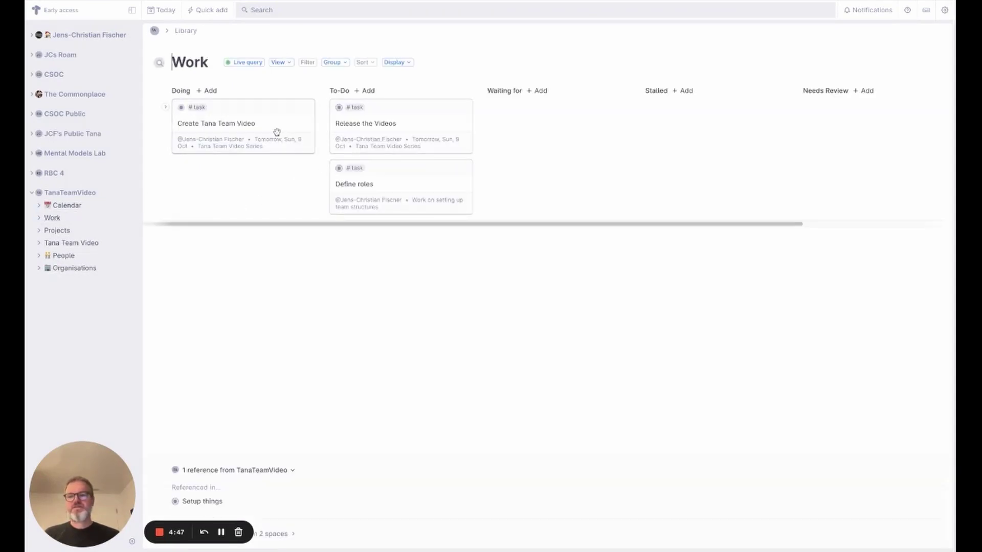
{"action": "left_click", "coordinate": [197, 108]}
{"action": "left_click", "coordinate": [184, 197]}
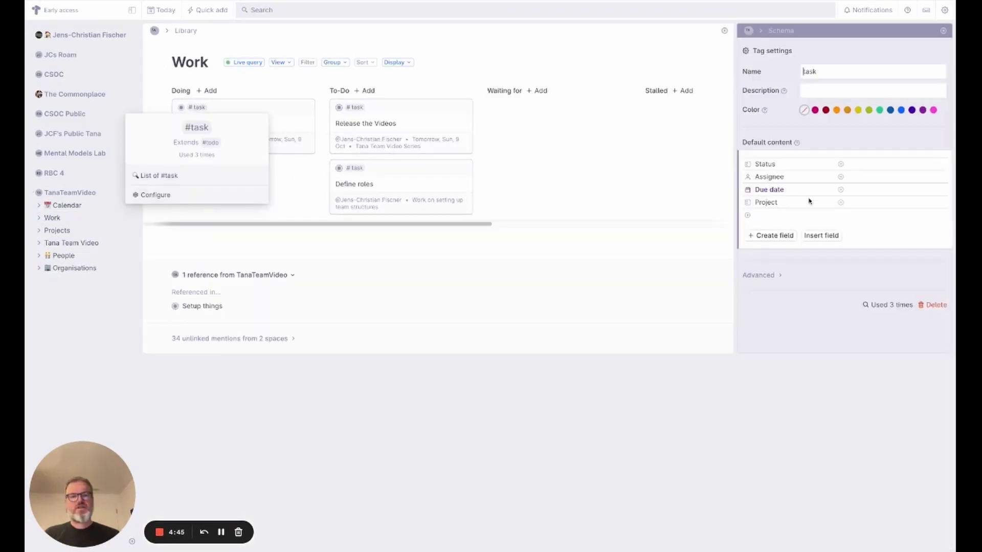
{"action": "type", "text": "?"}
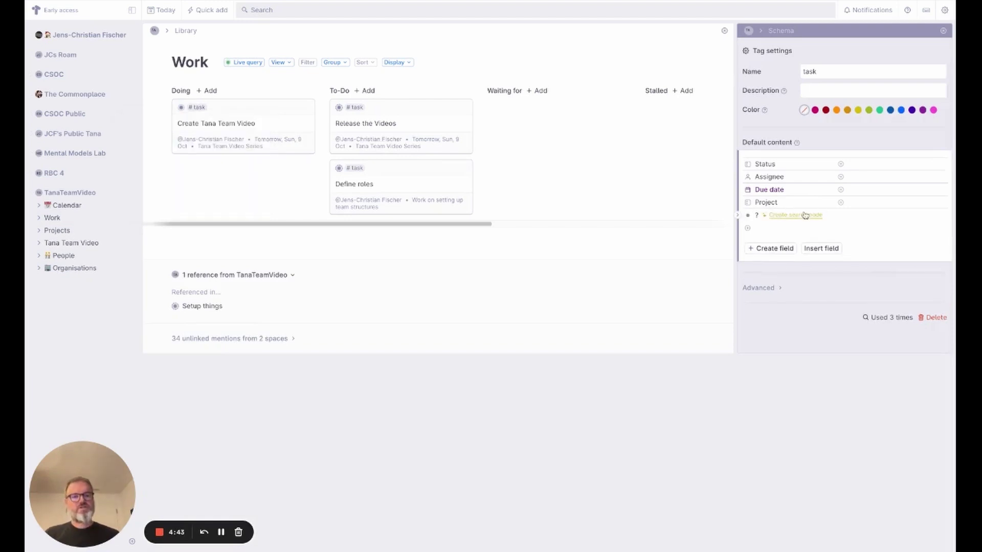
{"action": "key", "text": "Return"}
{"action": "left_click", "coordinate": [681, 368]}
{"action": "type", "text": "work"}
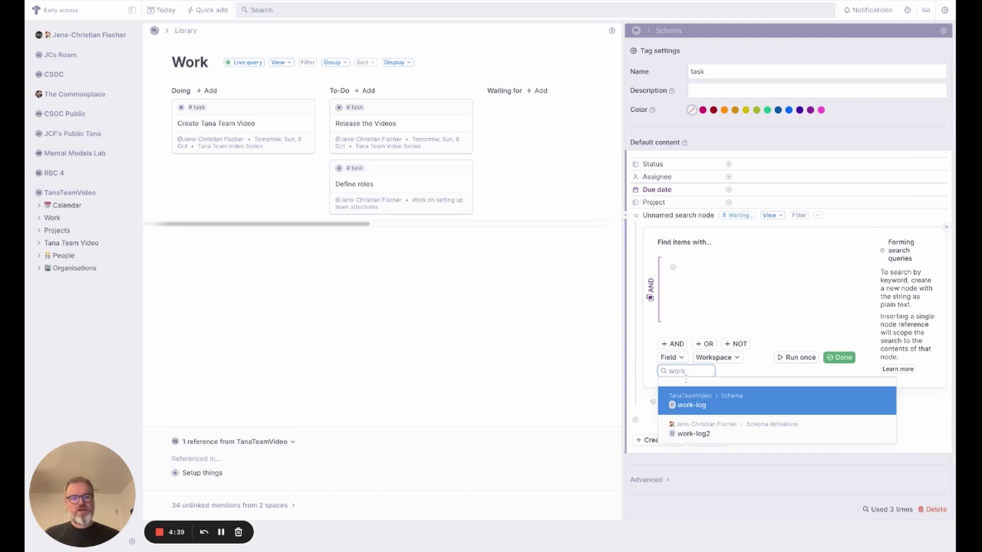
{"action": "left_click", "coordinate": [707, 407]}
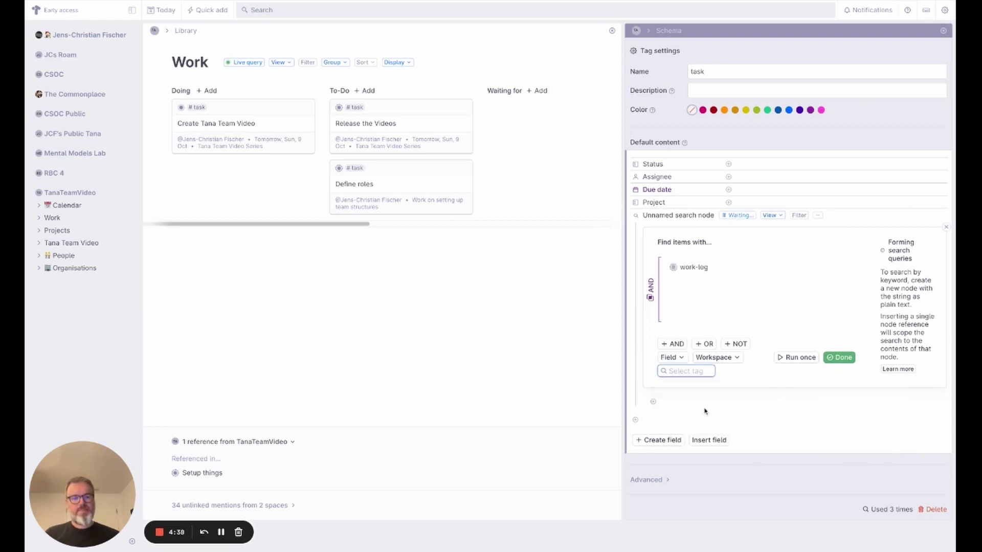
- Show the results as a table, hiding Task and End Time and keeping Start Time, saved for everyone
{"action": "left_click", "coordinate": [797, 357]}
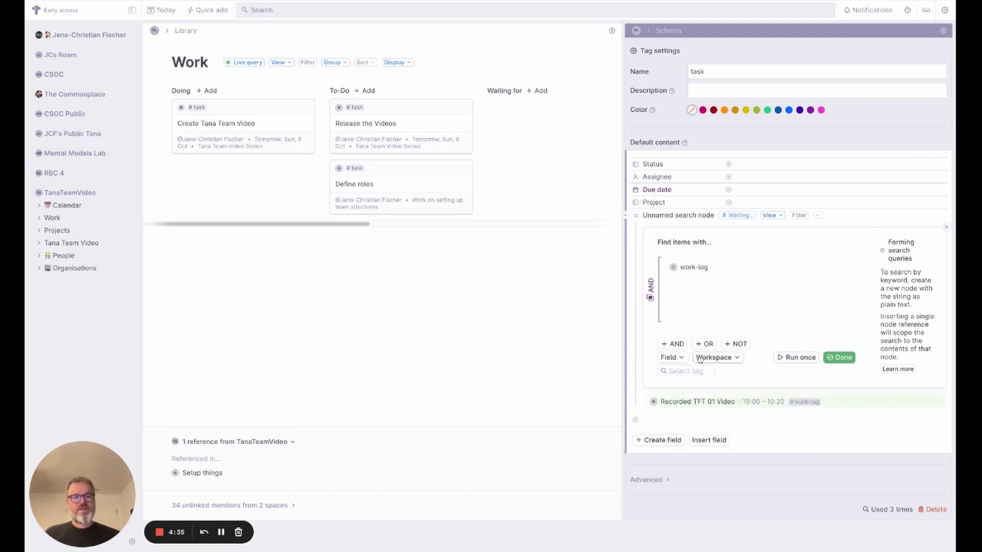
{"action": "left_click", "coordinate": [772, 215]}
{"action": "left_click", "coordinate": [786, 240]}
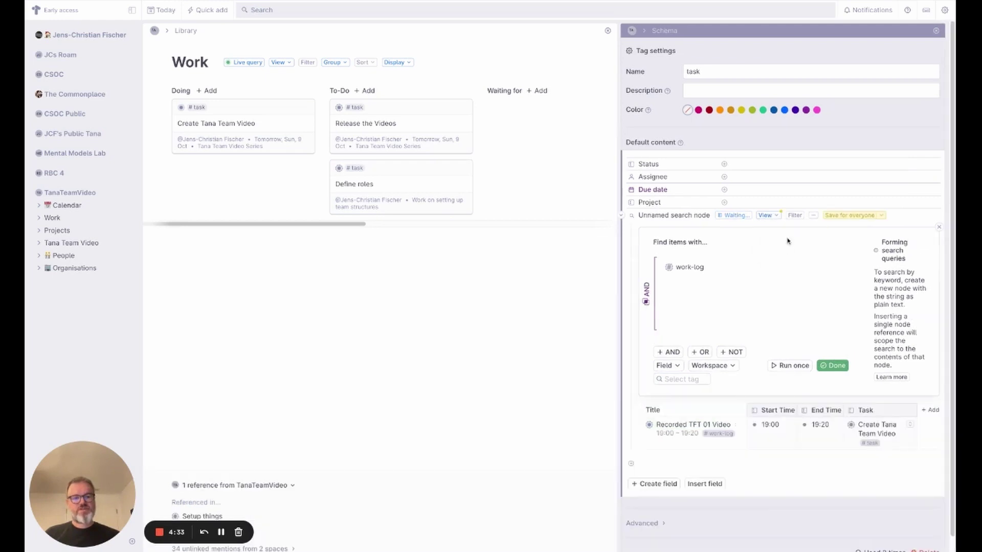
{"action": "left_click", "coordinate": [870, 409]}
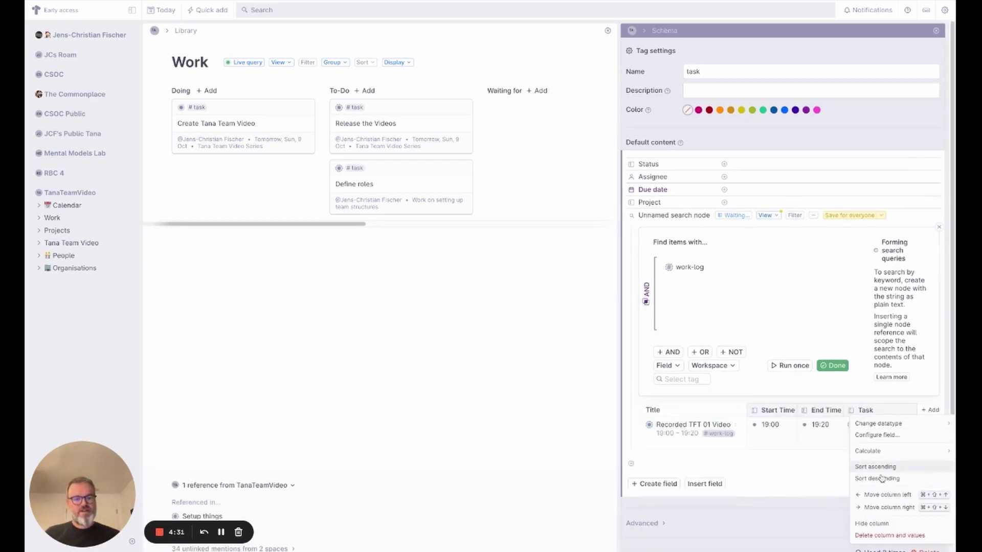
{"action": "left_click", "coordinate": [886, 529]}
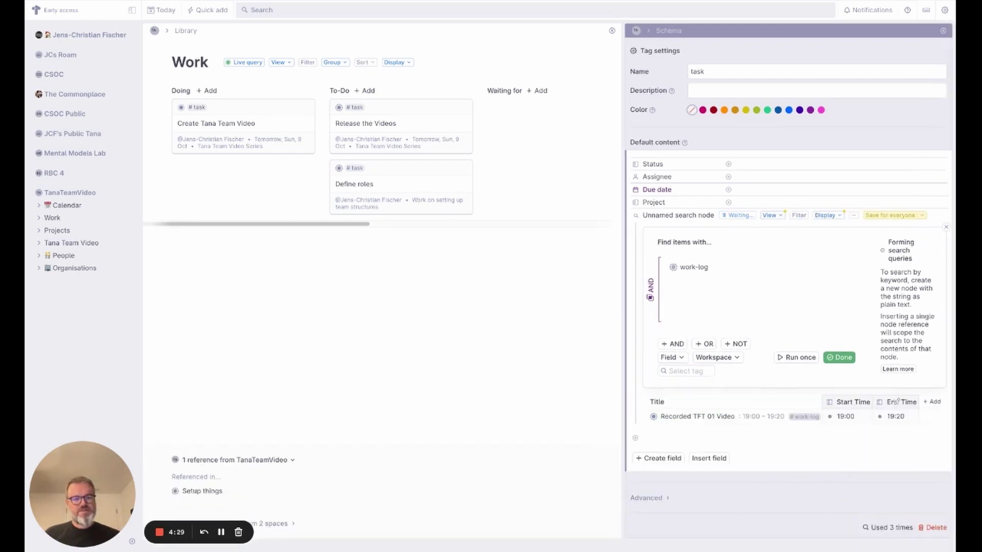
{"action": "left_click", "coordinate": [894, 402]}
{"action": "left_click", "coordinate": [880, 527]}
{"action": "left_click", "coordinate": [852, 402]}
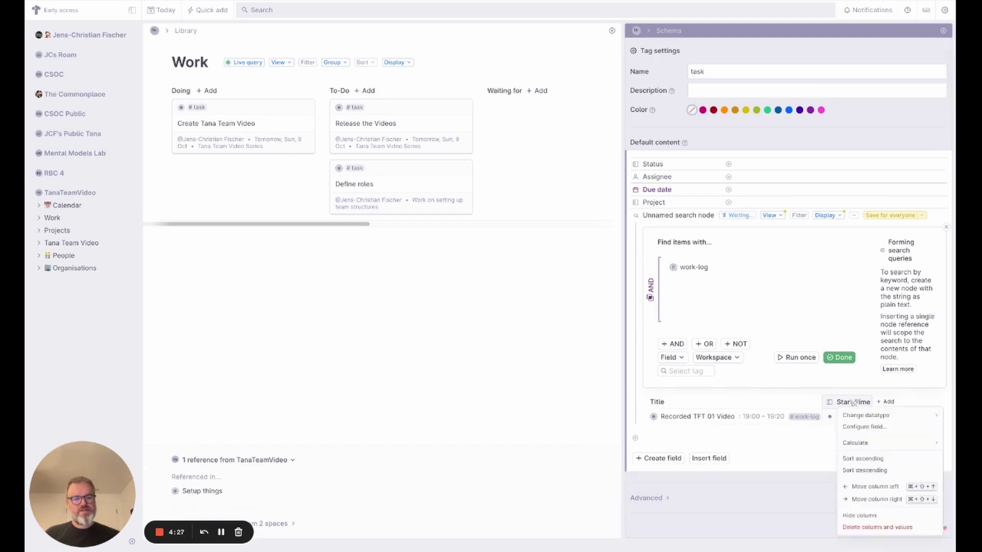
{"action": "left_click", "coordinate": [878, 517]}
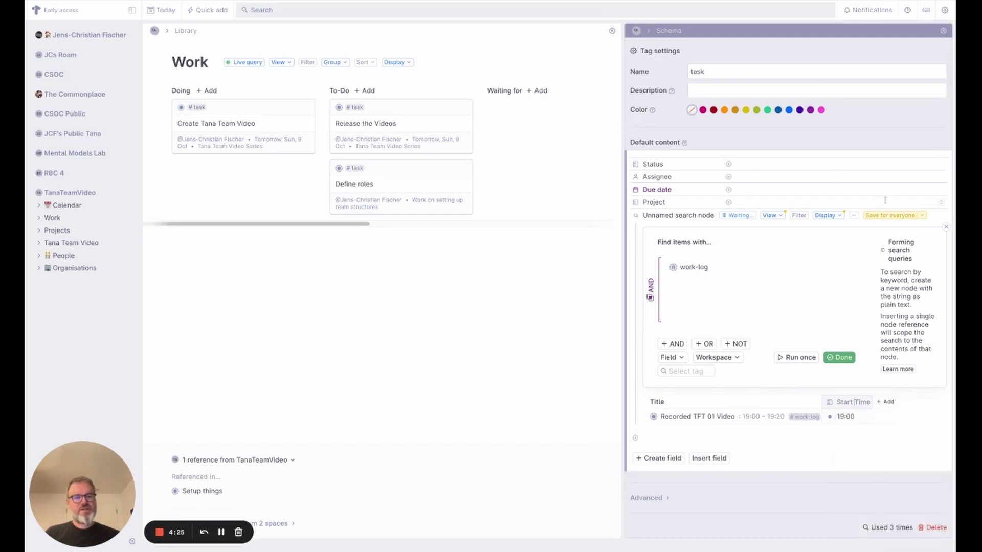
{"action": "left_click", "coordinate": [898, 216]}
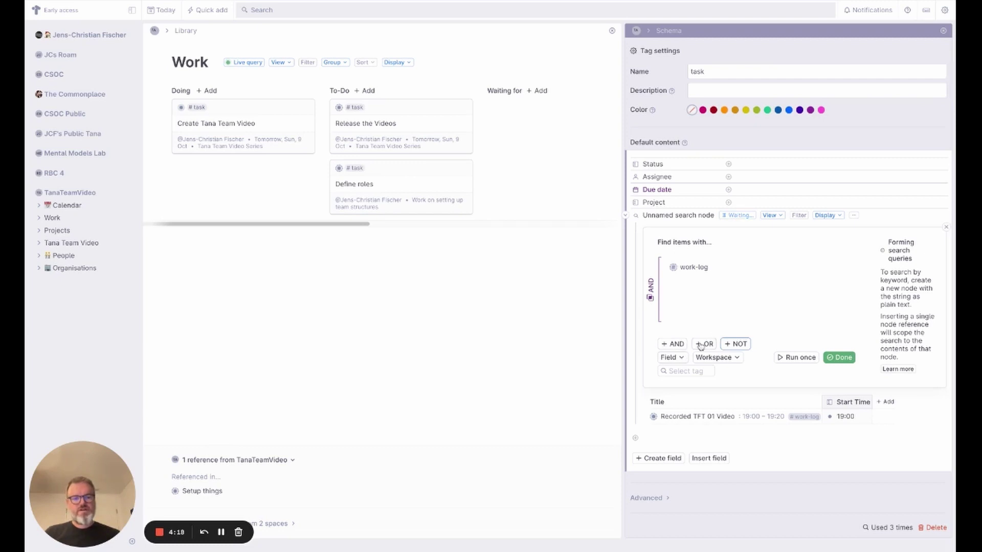
- Add a Task = PARENT condition to the search and save it for everyone
{"action": "left_click", "coordinate": [680, 358]}
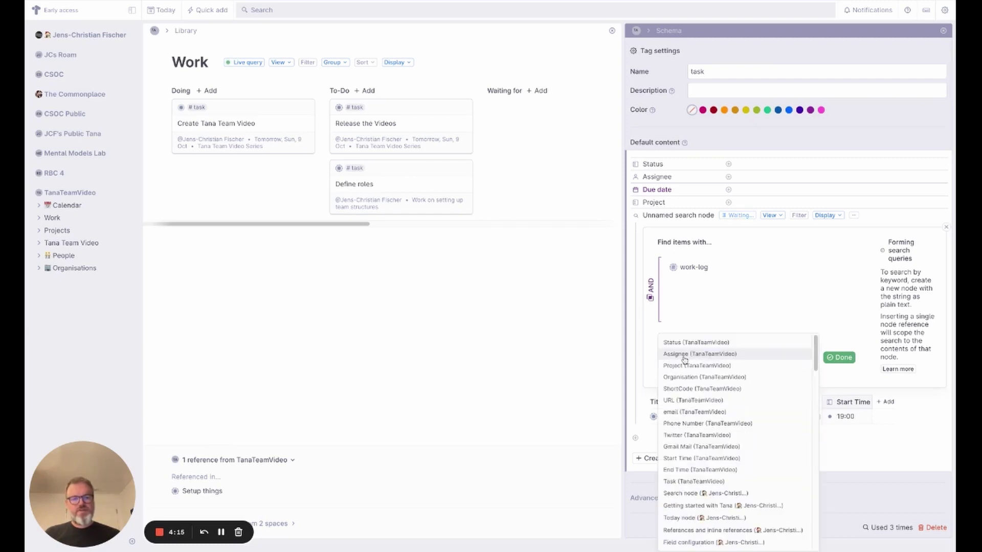
{"action": "left_click", "coordinate": [694, 481]}
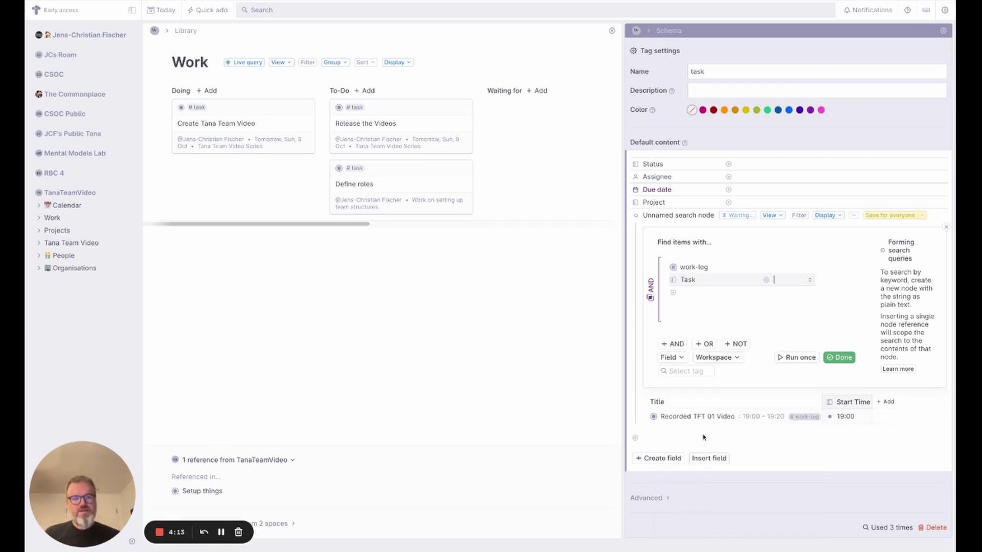
{"action": "type", "text": "PARENT"}
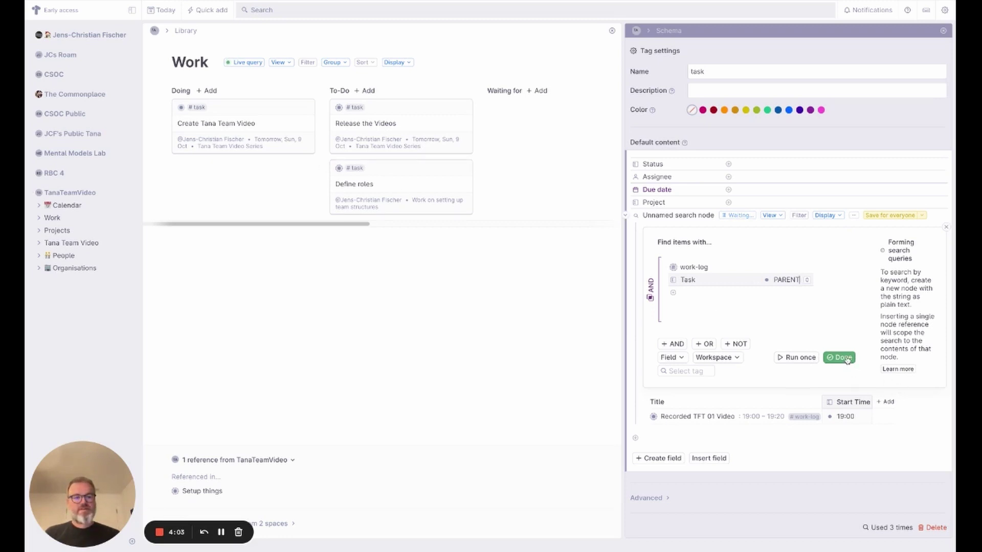
{"action": "left_click", "coordinate": [844, 358]}
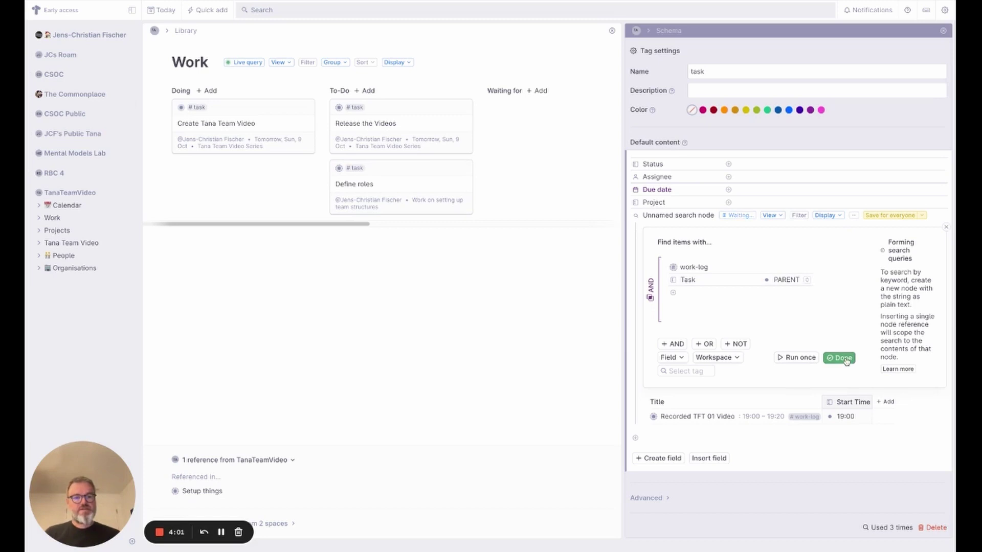
{"action": "left_click", "coordinate": [848, 225]}
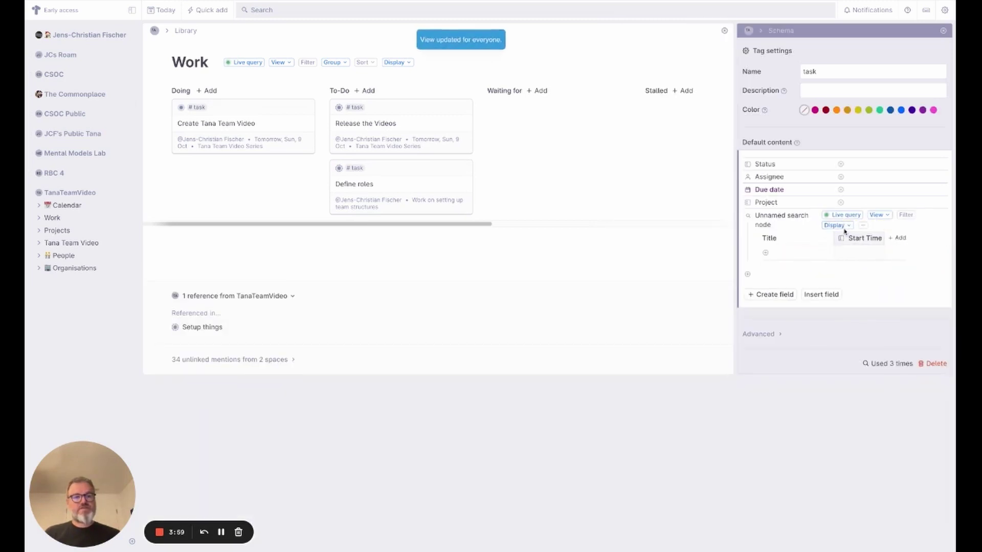
- Check the Create Tana Team Video task's work-log table with its Start Time column
{"action": "left_click", "coordinate": [944, 31]}
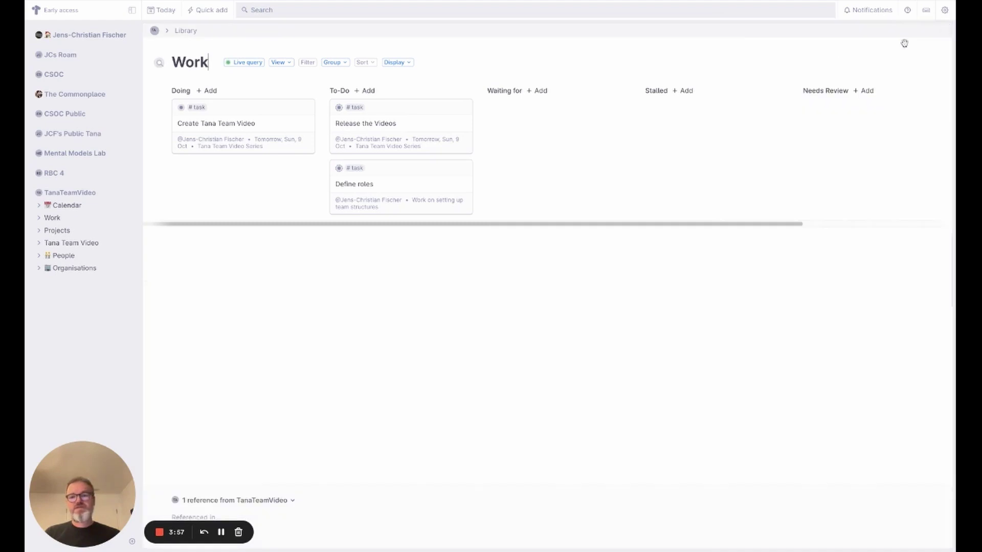
{"action": "left_click", "coordinate": [181, 109]}
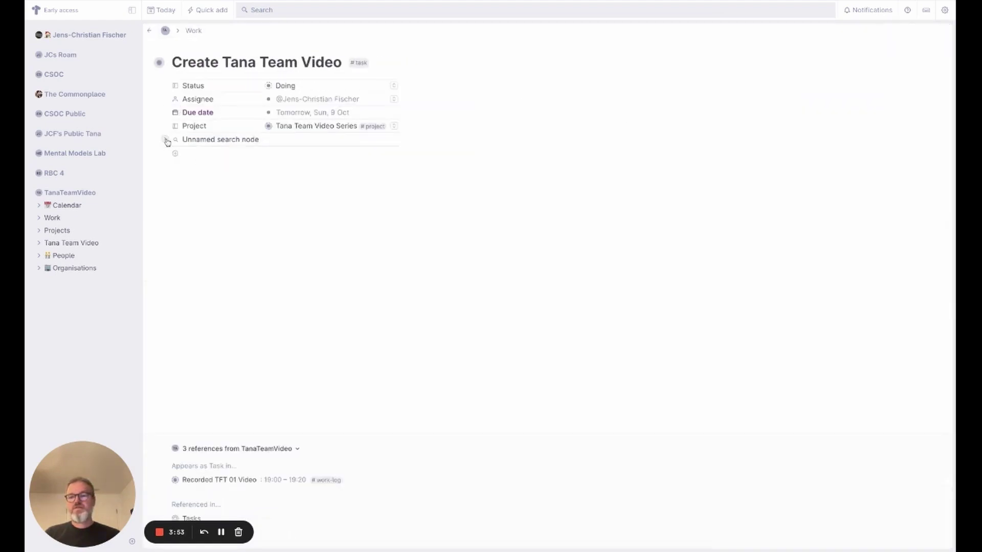
{"action": "left_click", "coordinate": [166, 141]}
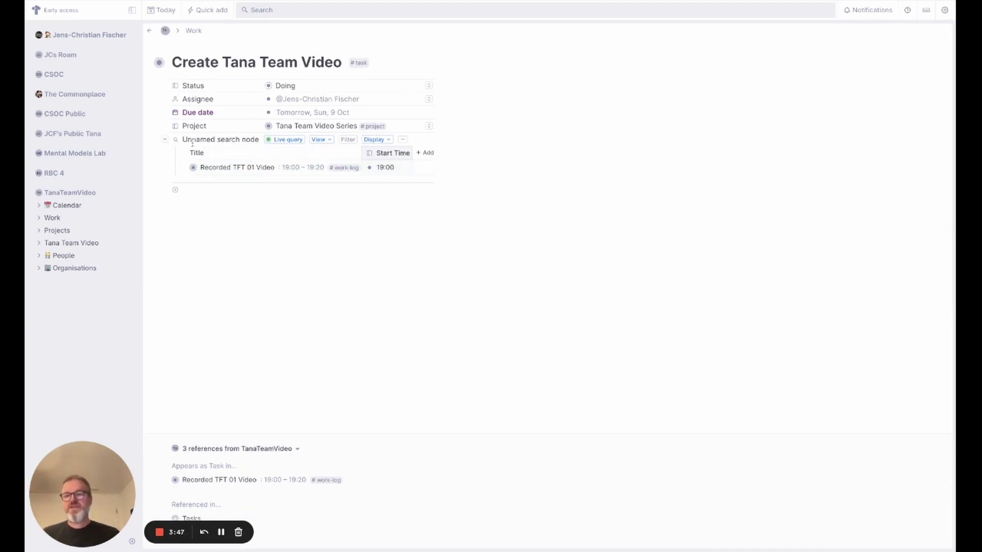
- Rename the #task tag's default search node to Worklog
{"action": "left_click", "coordinate": [359, 63]}
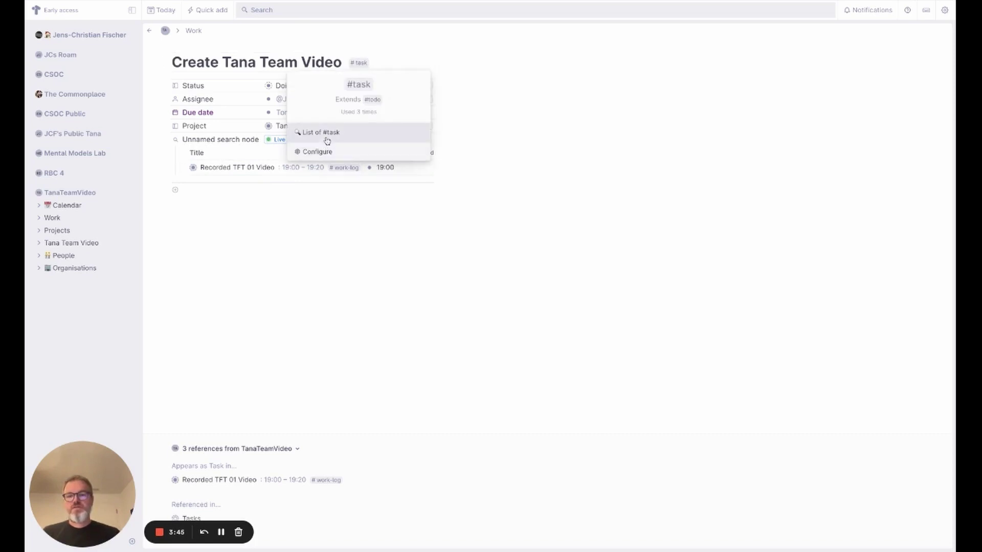
{"action": "left_click", "coordinate": [316, 152]}
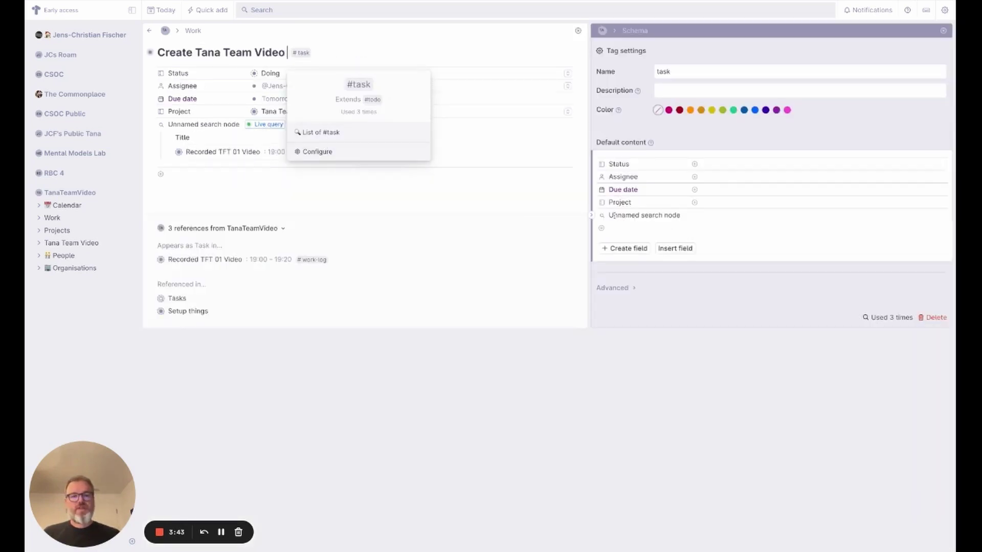
{"action": "left_click_drag", "start_coordinate": [609, 215], "coordinate": [676, 215]}
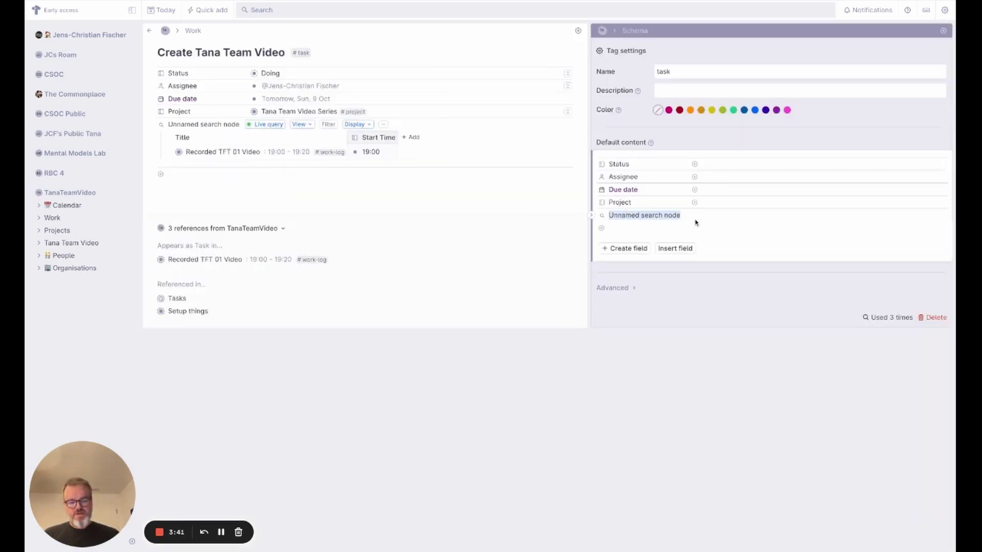
{"action": "type", "text": "Worklog"}
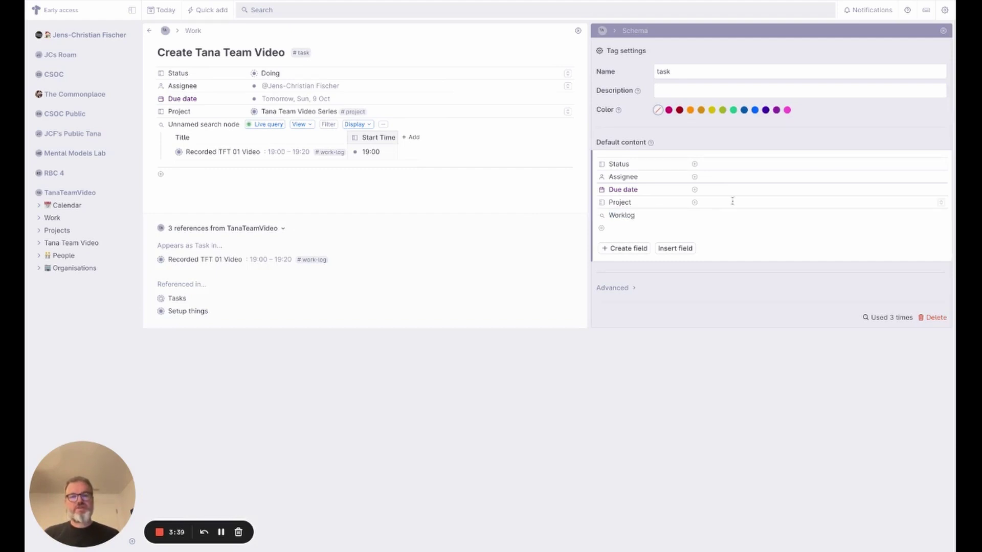
- Delete the leftover unnamed search node from the Create Tana Team Video task
{"action": "left_click", "coordinate": [943, 31]}
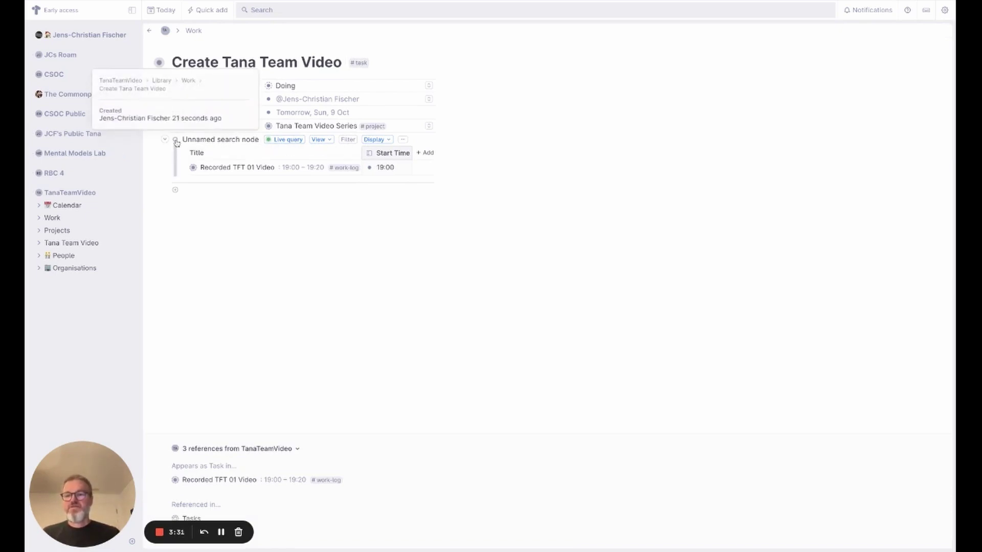
{"action": "right_click", "coordinate": [176, 142]}
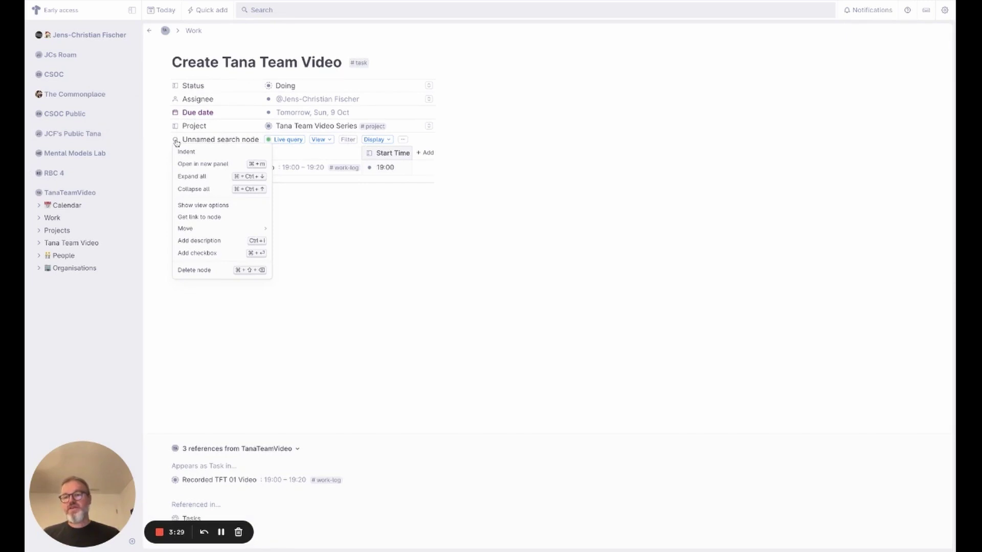
{"action": "left_click", "coordinate": [204, 270]}
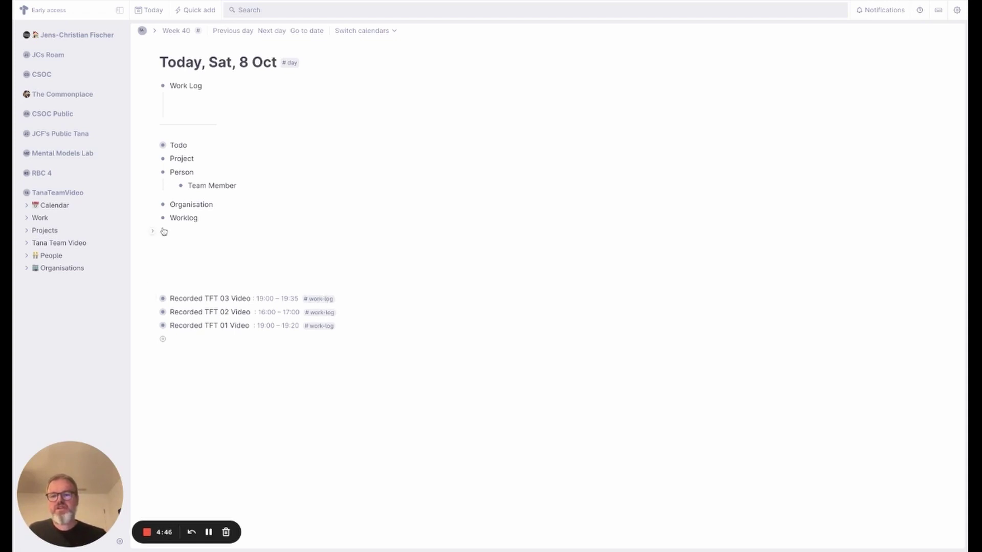
- Create a live search node for #team-member on today's page and title it ACME Team
{"action": "left_click", "coordinate": [191, 245]}
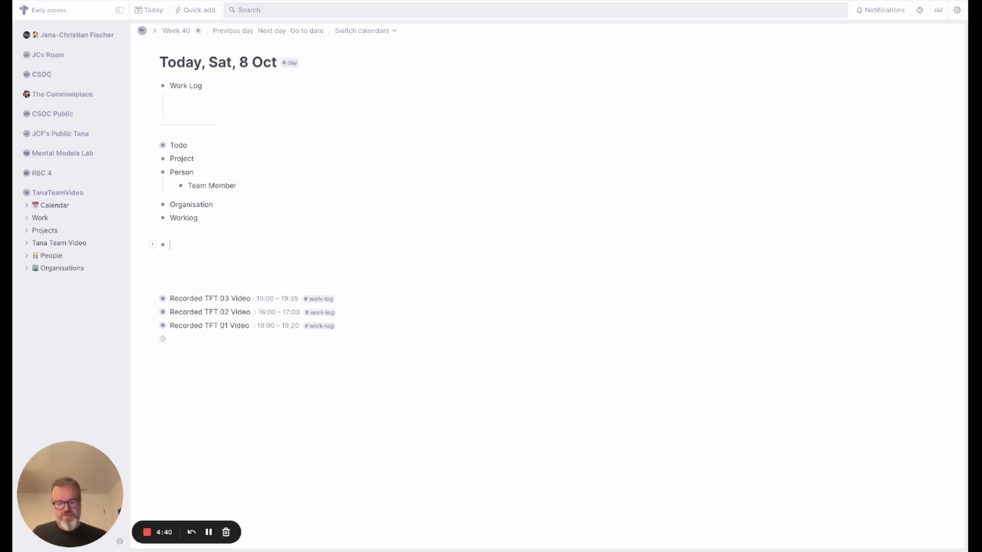
{"action": "type", "text": "?"}
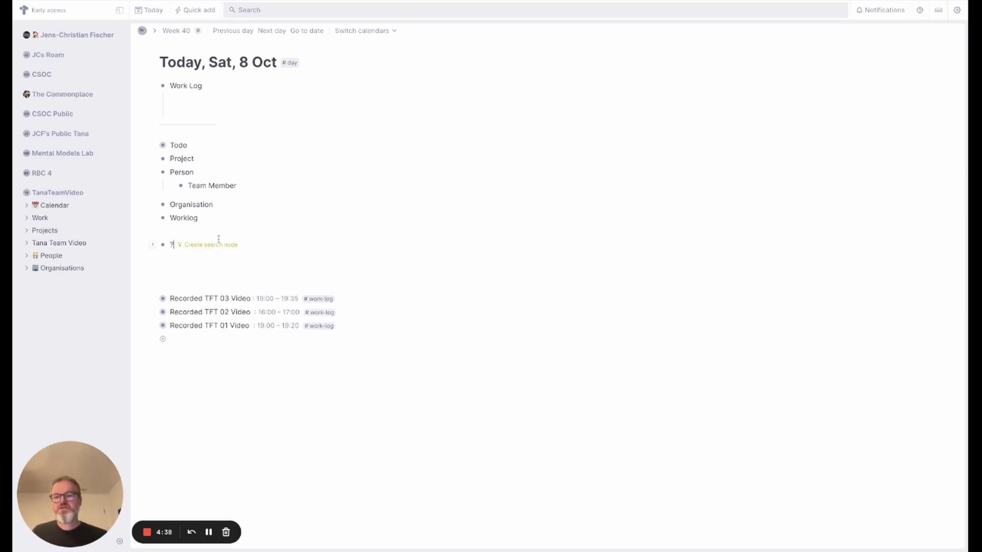
{"action": "left_click", "coordinate": [215, 245]}
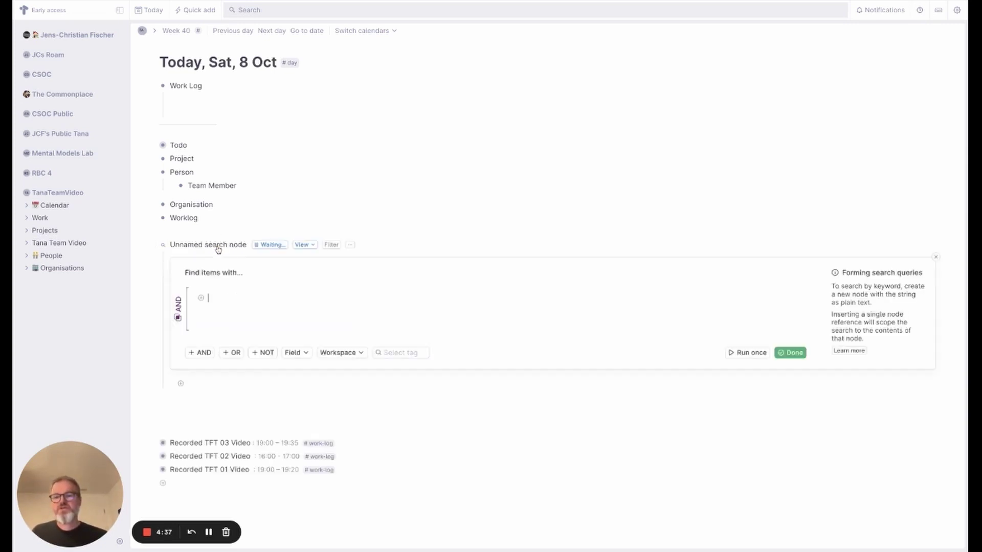
{"action": "left_click", "coordinate": [390, 352]}
{"action": "type", "text": "team"}
{"action": "key", "text": "Return"}
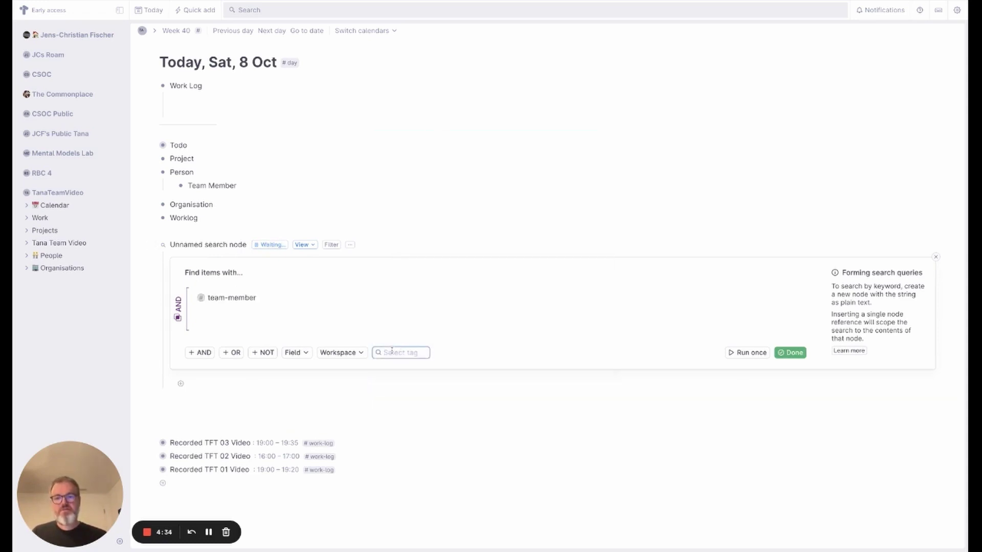
{"action": "left_click", "coordinate": [791, 353]}
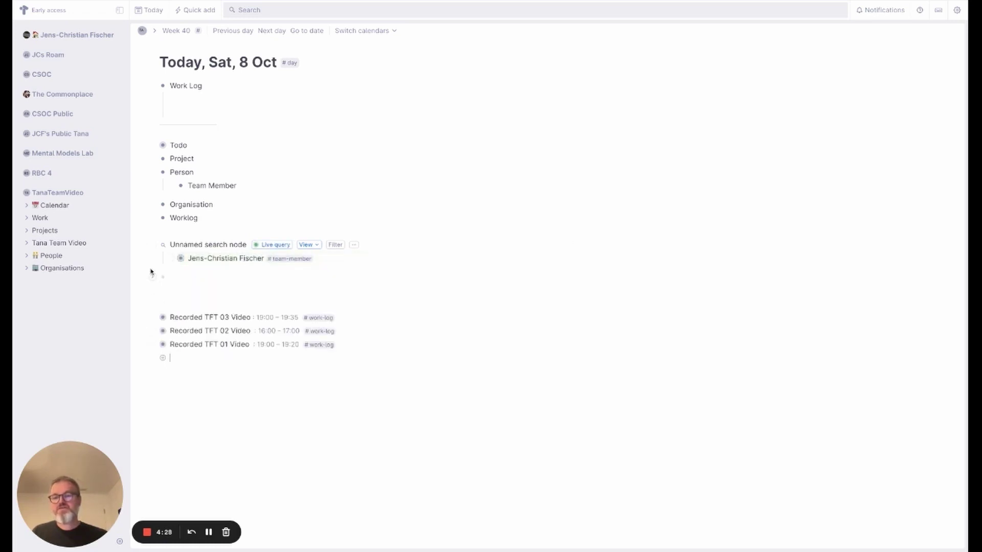
{"action": "triple_click", "coordinate": [171, 244]}
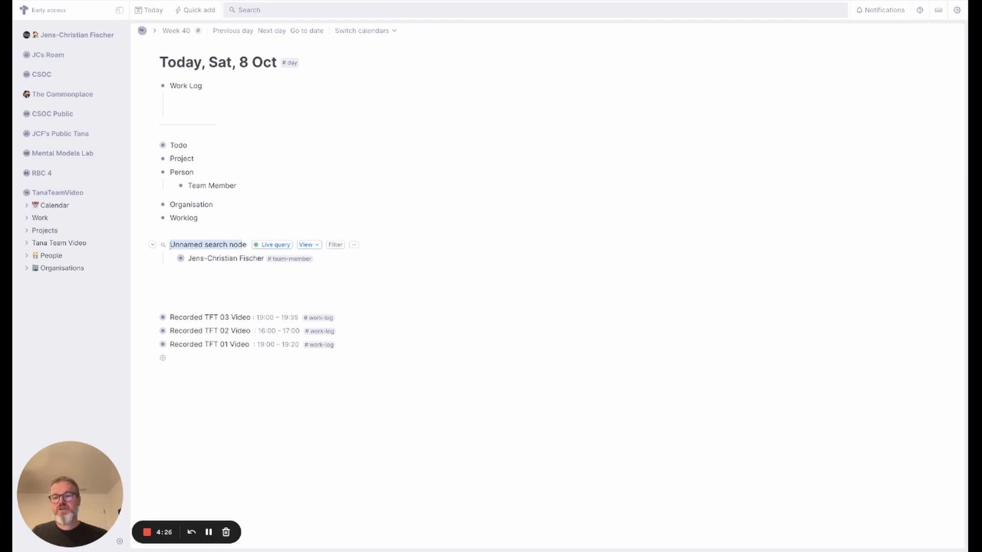
{"action": "type", "text": "ACM"}
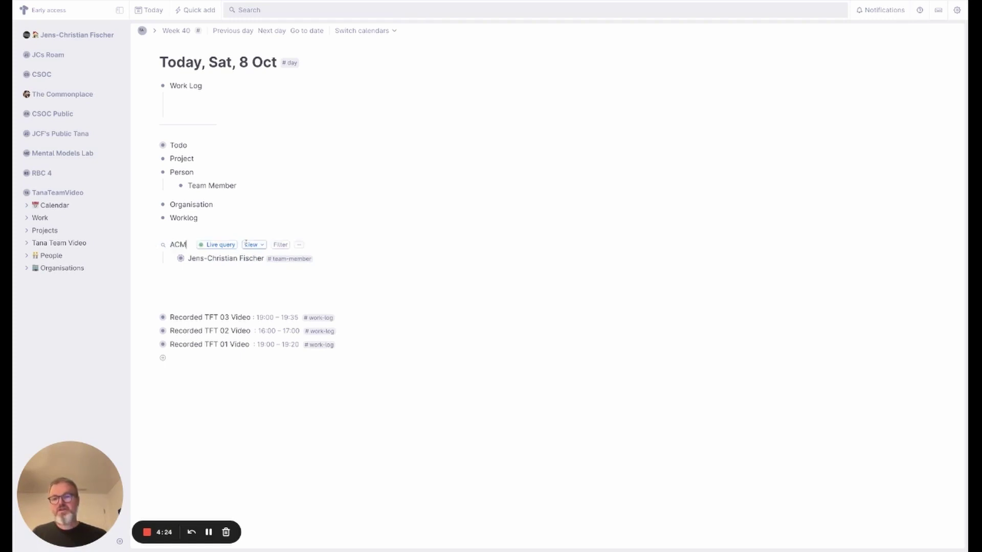
{"action": "type", "text": "E Team"}
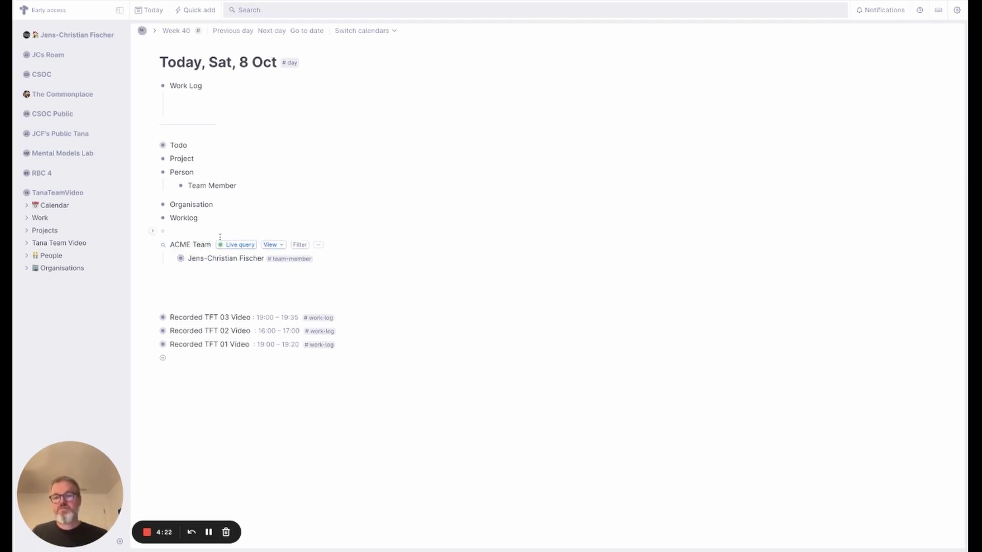
- Use the Move to command to send ACME Team to the TanaTeamVideo Library
{"action": "key", "text": "ctrl+k"}
{"action": "type", "text": "l"}
{"action": "key", "text": "BackSpace"}
{"action": "type", "text": "Move to"}
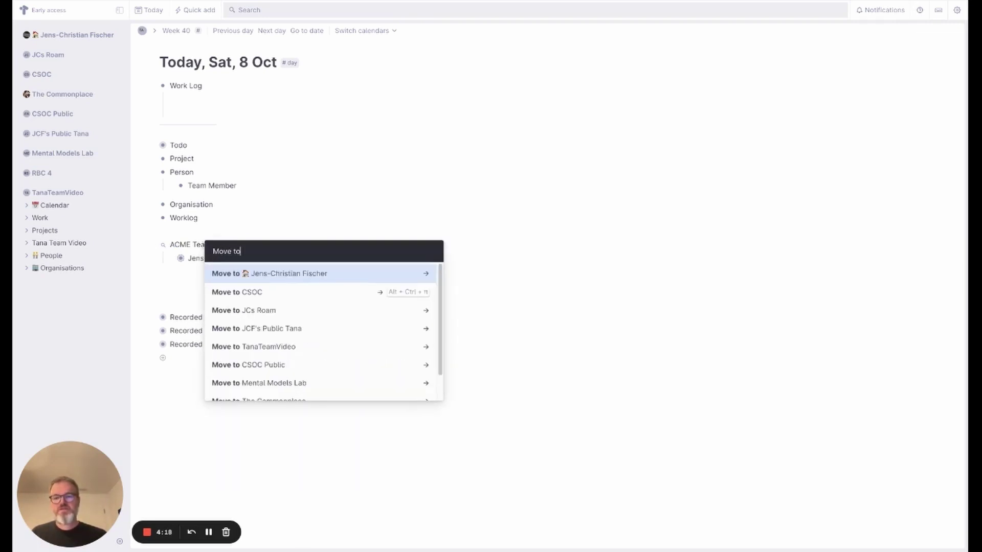
{"action": "key", "text": "Down"}
{"action": "key", "text": "Down"}
{"action": "key", "text": "Down"}
{"action": "key", "text": "Down"}
{"action": "key", "text": "Down"}
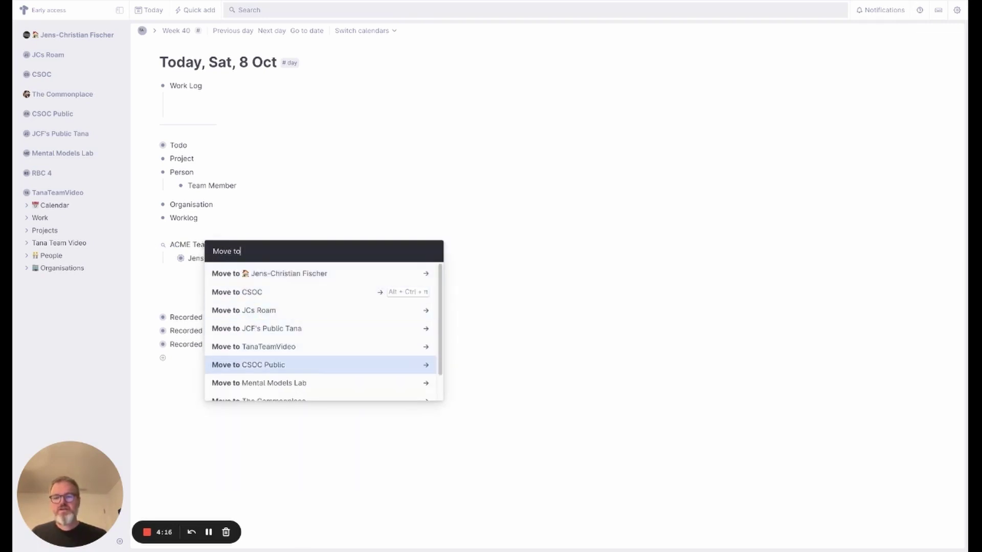
{"action": "key", "text": "Up"}
{"action": "key", "text": "Return"}
{"action": "key", "text": "Down"}
{"action": "key", "text": "Down"}
{"action": "key", "text": "Return"}
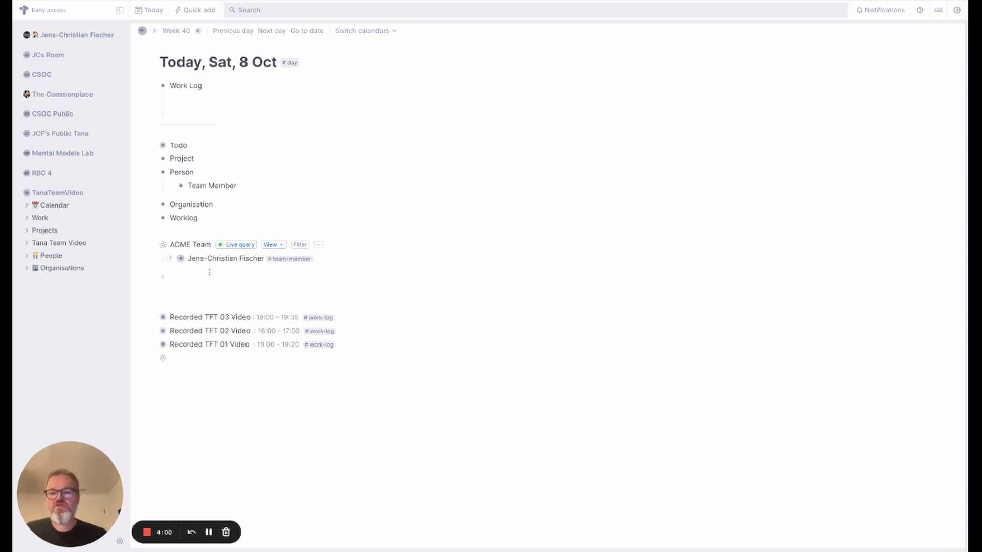
- Remove the ACME Team reference from today's page
{"action": "left_click", "coordinate": [153, 245]}
{"action": "right_click", "coordinate": [162, 246]}
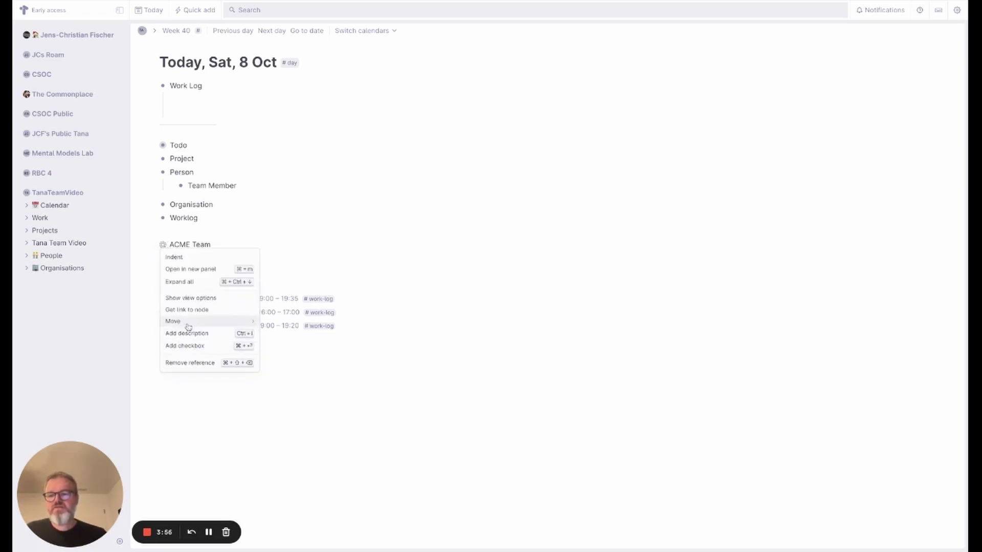
{"action": "left_click", "coordinate": [194, 363]}
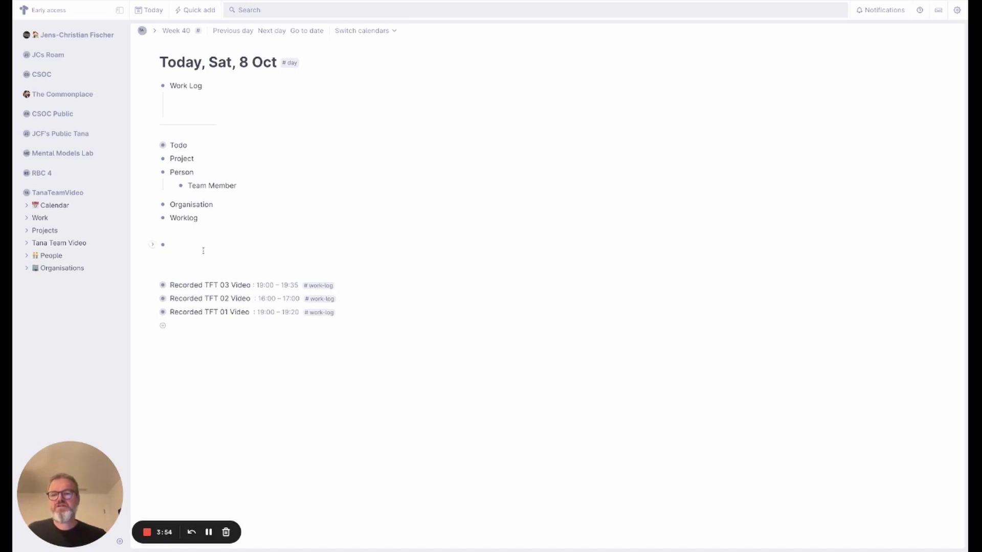
- Add Date and Who fields to the #work-log tag's default content
{"action": "left_click", "coordinate": [326, 286]}
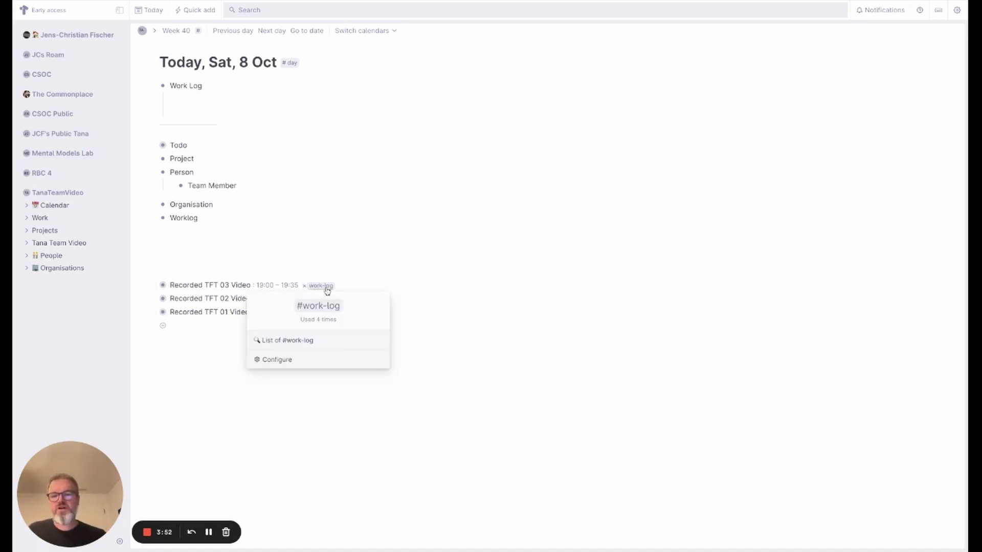
{"action": "left_click", "coordinate": [266, 360]}
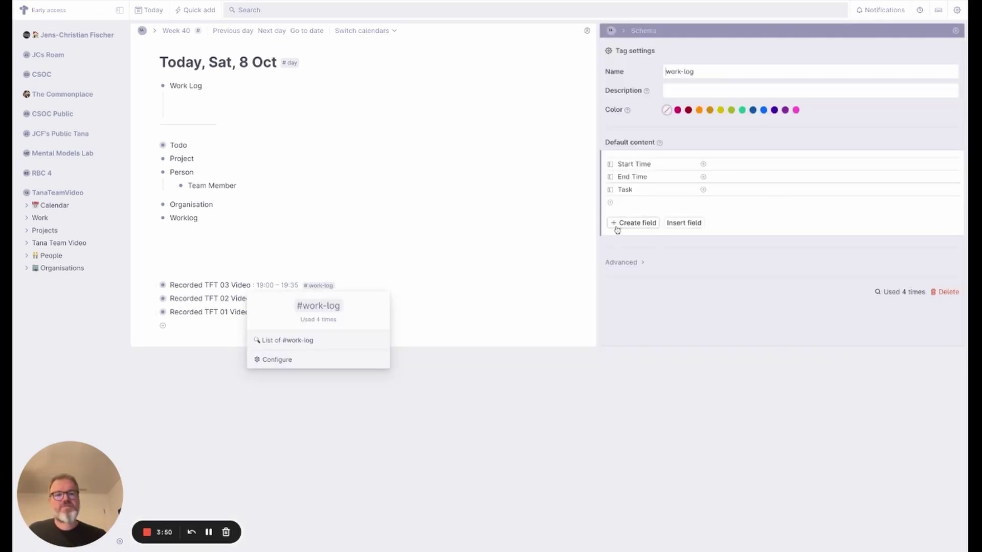
{"action": "left_click", "coordinate": [620, 203]}
{"action": "type", "text": "Date"}
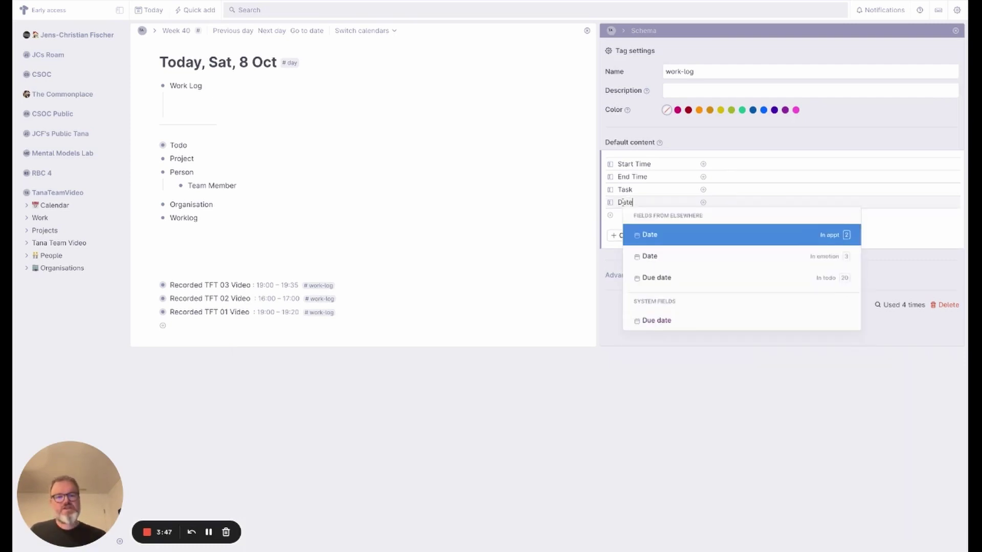
{"action": "key", "text": "Return"}
{"action": "key", "text": "Return"}
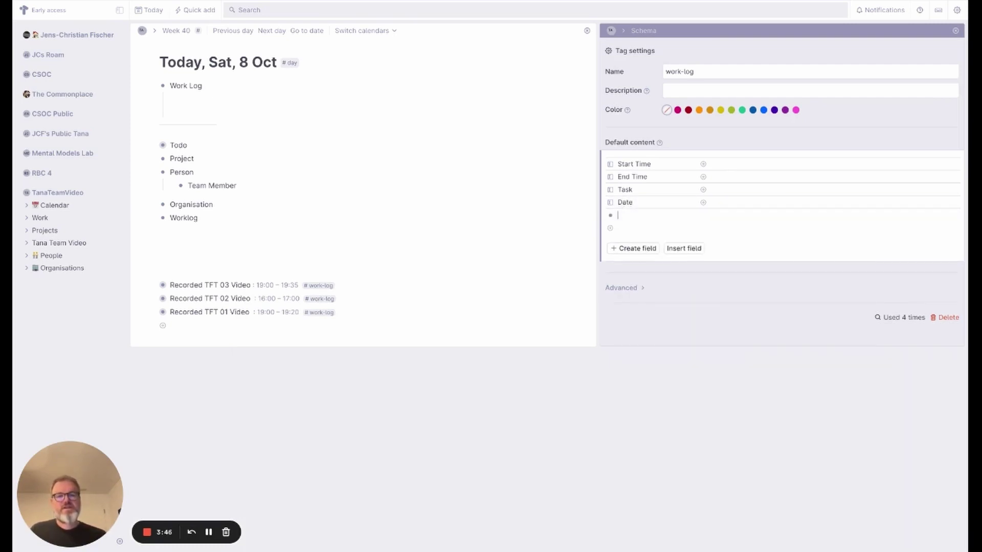
{"action": "type", "text": "Who"}
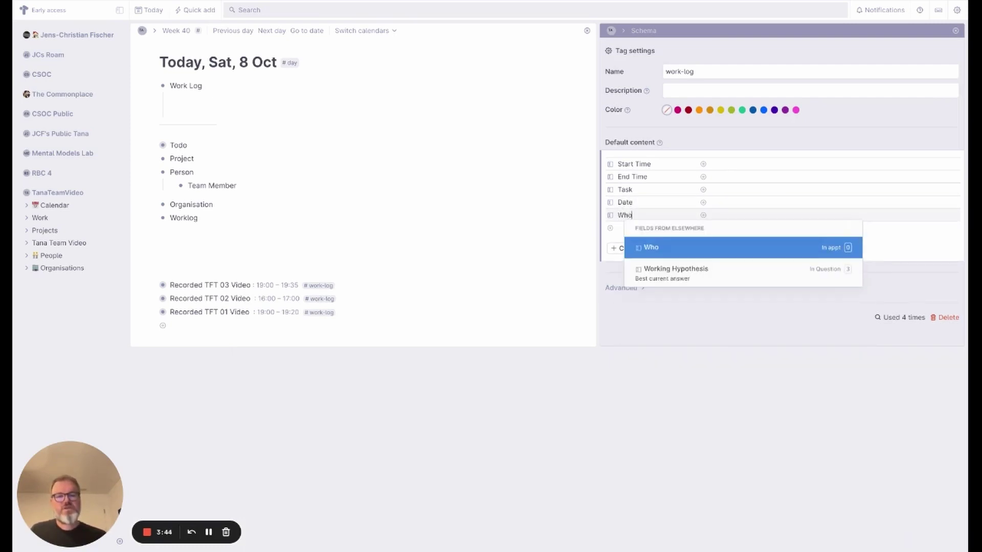
{"action": "key", "text": "Return"}
- Set the Date field's type to Date
{"action": "left_click", "coordinate": [610, 203]}
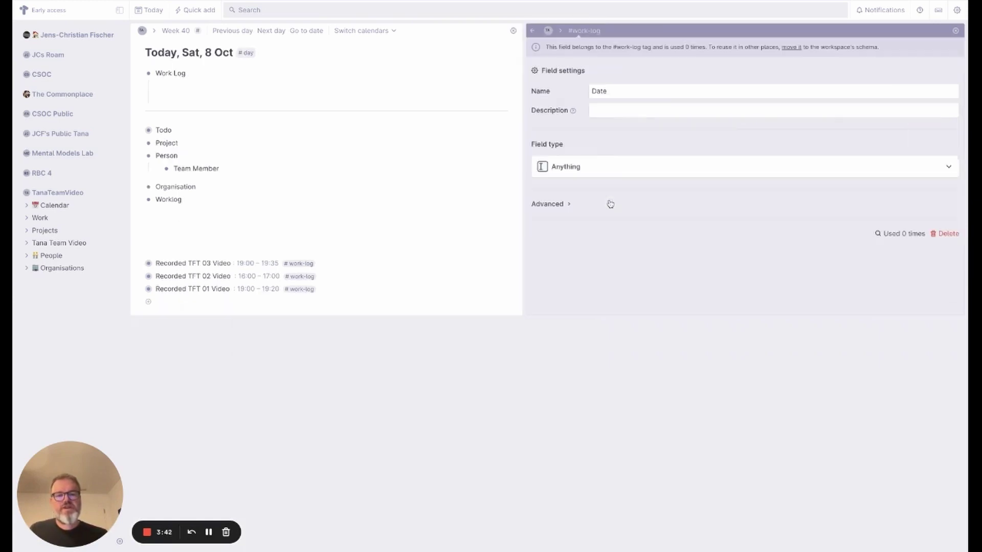
{"action": "left_click", "coordinate": [542, 167]}
{"action": "left_click", "coordinate": [562, 236]}
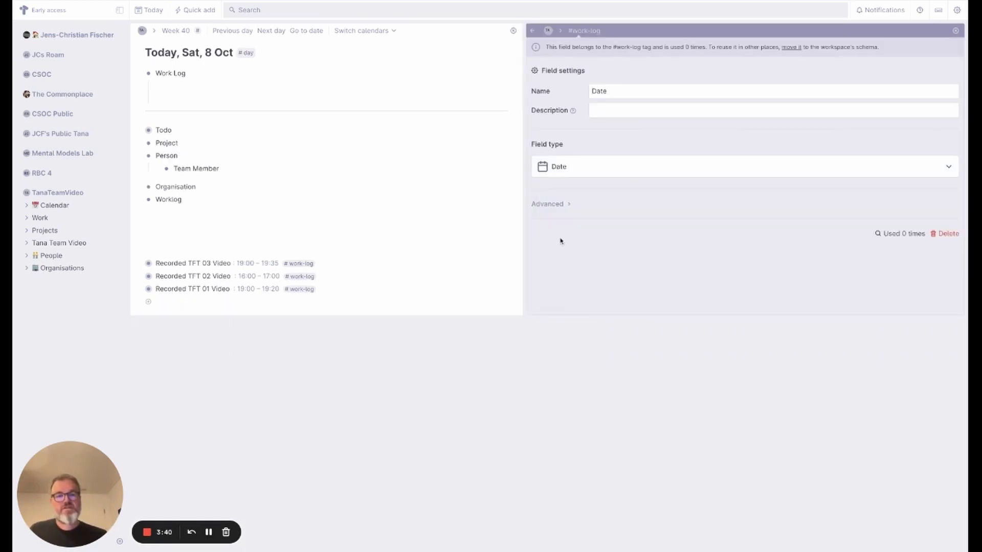
- Give Date the initialize expression formatDate with CREATED and DATE_REFERENCE, resolving to Today, Sat, 8 Oct
{"action": "left_click", "coordinate": [551, 204]}
{"action": "scroll", "coordinate": [609, 218], "scroll_direction": "down", "scroll_amount": 3}
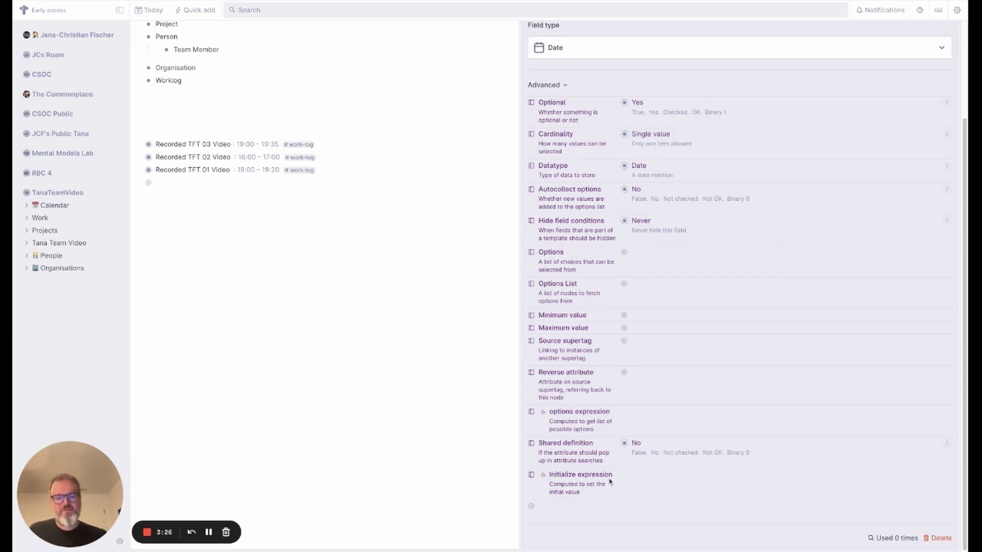
{"action": "left_click", "coordinate": [632, 479]}
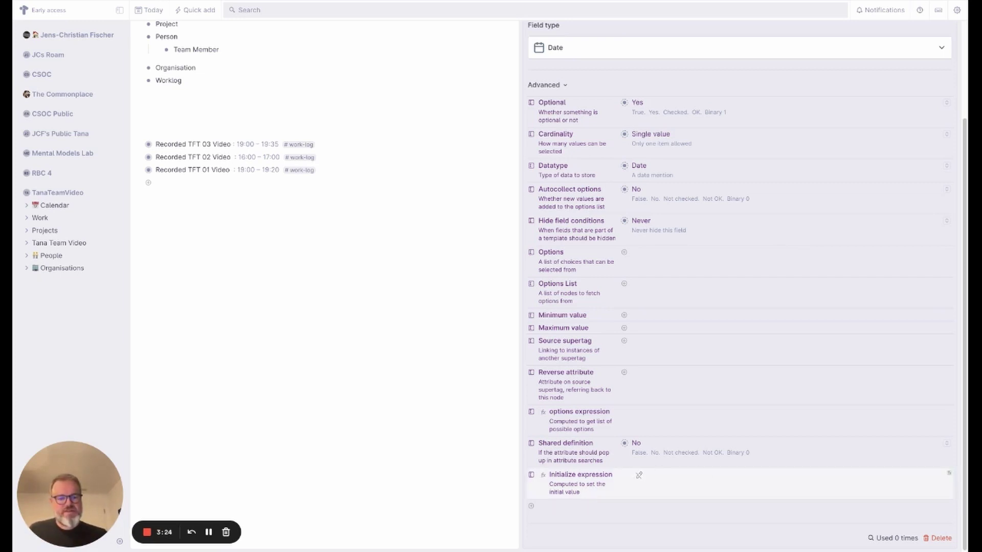
{"action": "left_click", "coordinate": [543, 474]}
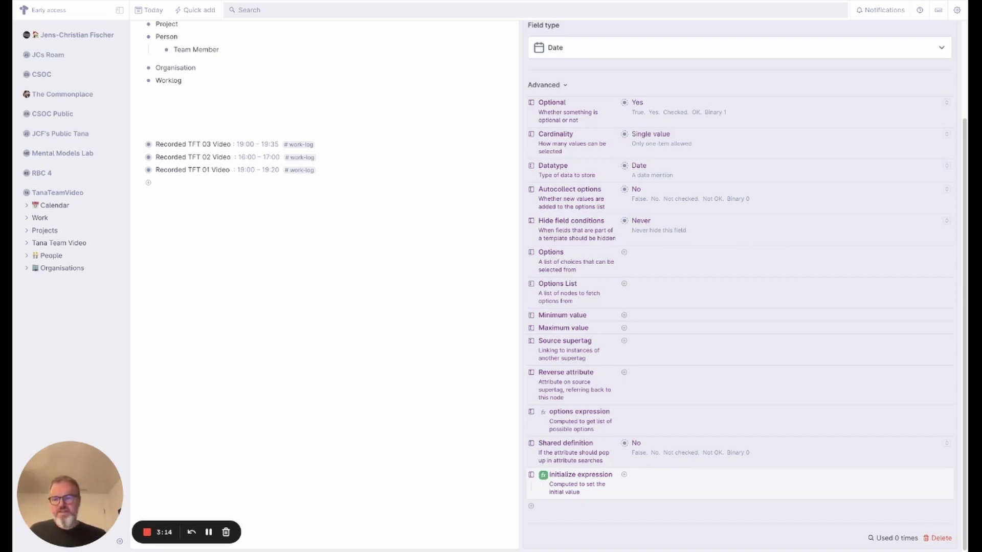
{"action": "type", "text": "format"}
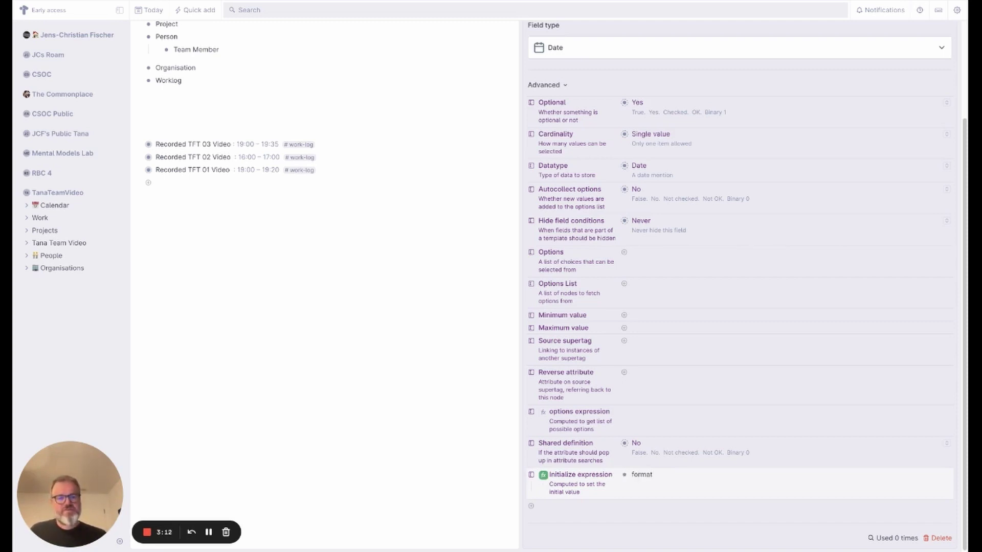
{"action": "type", "text": "Date "}
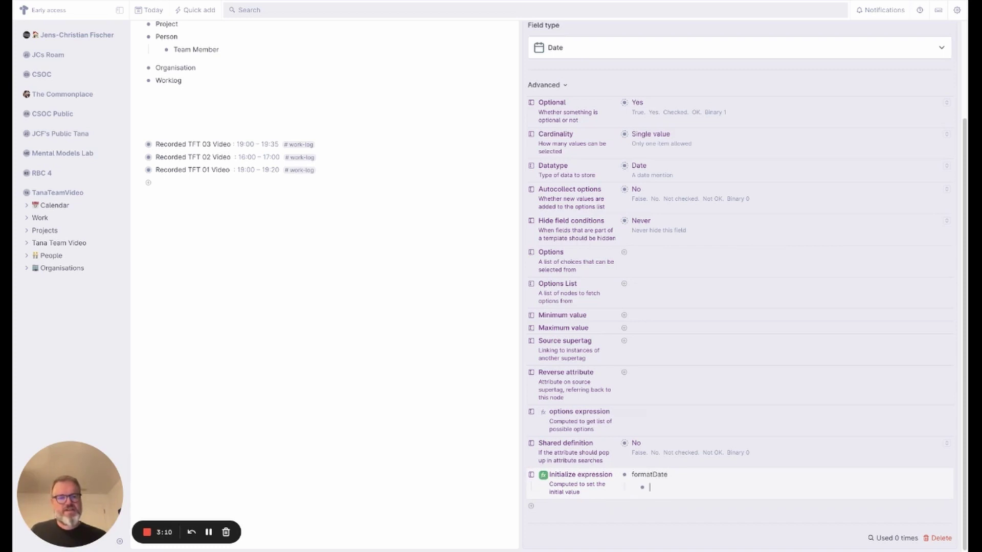
{"action": "type", "text": "CREATED"}
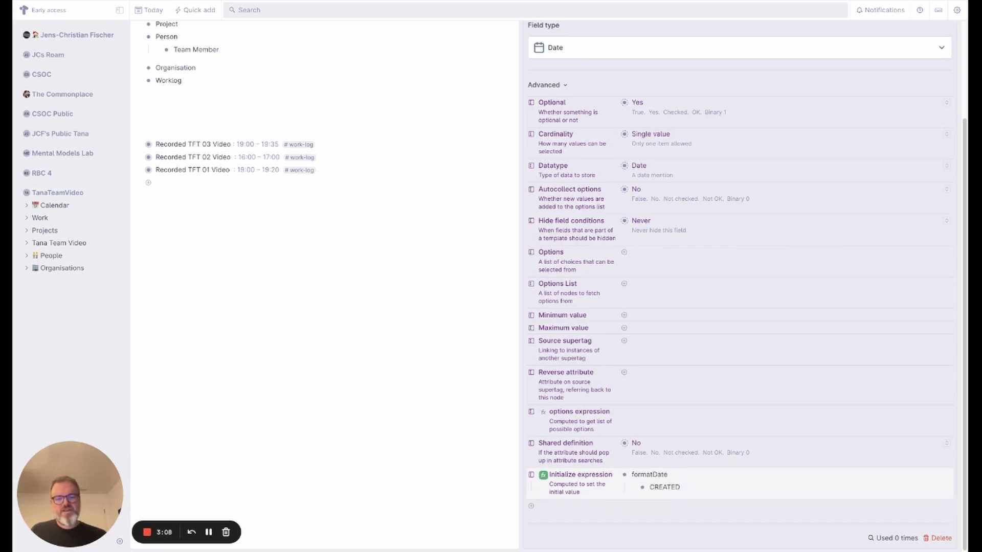
{"action": "key", "text": "Return"}
{"action": "type", "text": "DATE"}
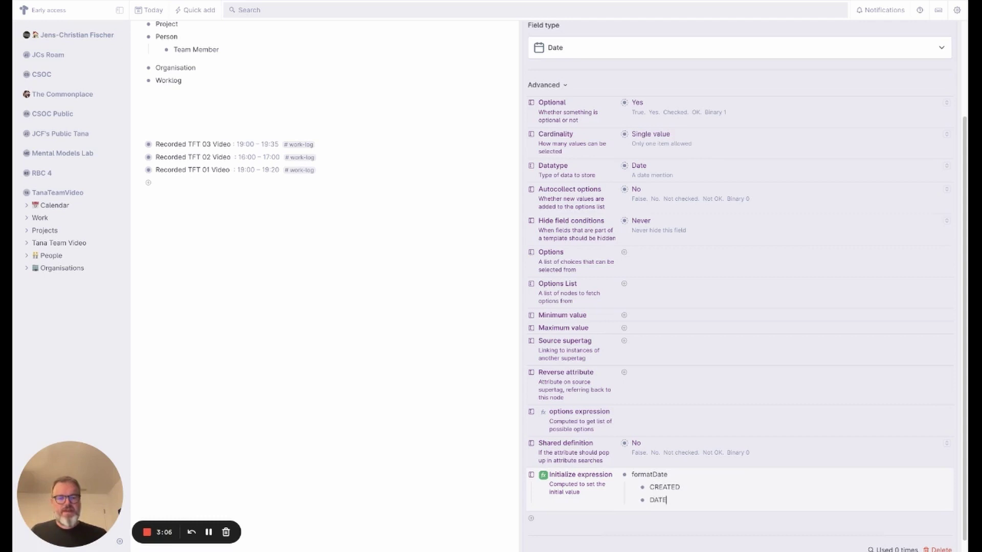
{"action": "type", "text": "_REFERCENCE"}
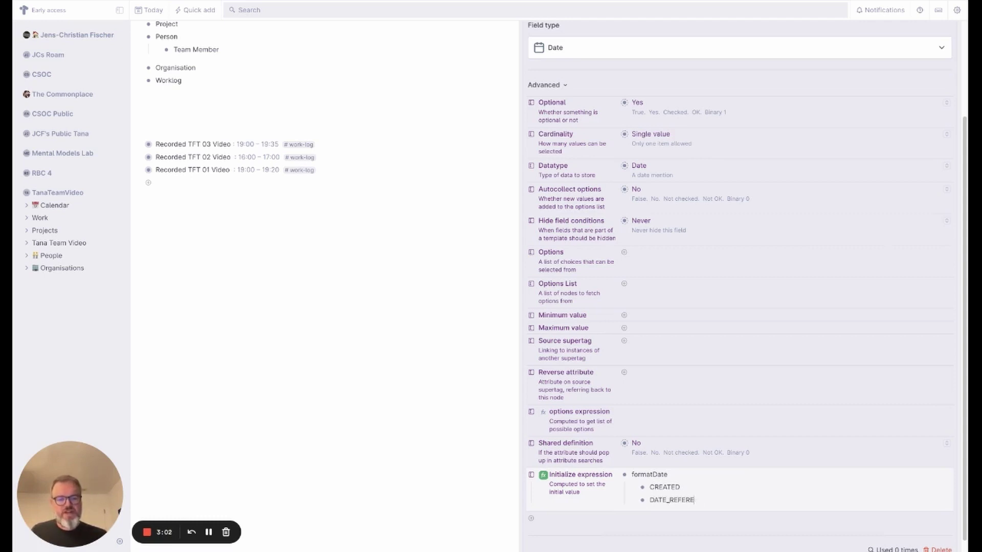
{"action": "left_click", "coordinate": [542, 476]}
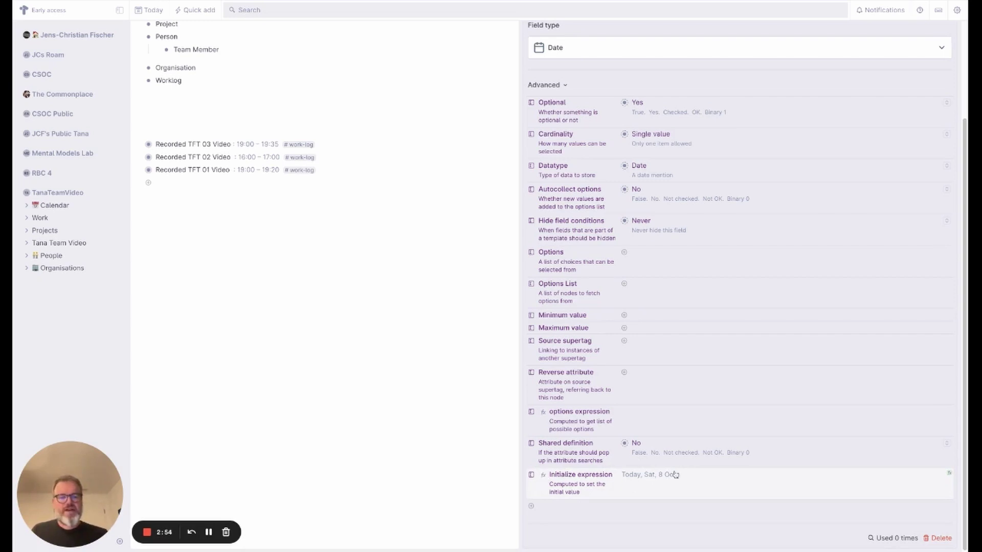
- Add a #work-log entry under Work Log and confirm its Date reads Today, Sat, 8 Oct
{"action": "scroll", "coordinate": [954, 41], "scroll_direction": "up", "scroll_amount": 3}
{"action": "left_click", "coordinate": [948, 30]}
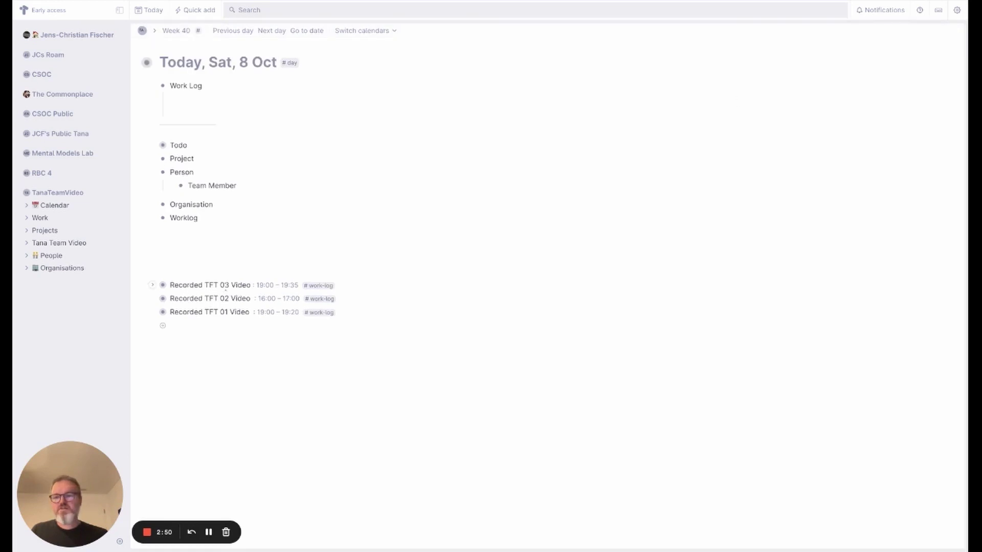
{"action": "left_click", "coordinate": [217, 88]}
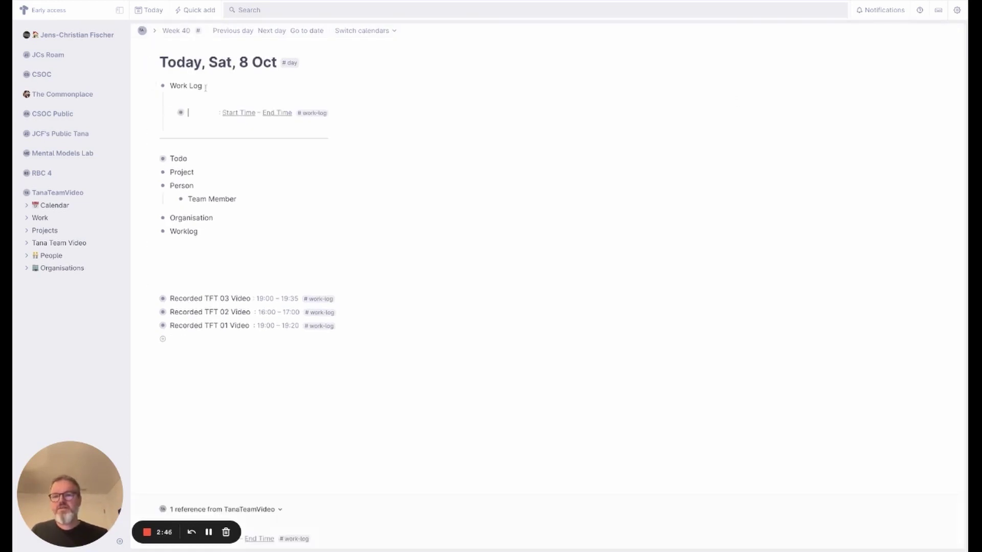
{"action": "left_click", "coordinate": [172, 112]}
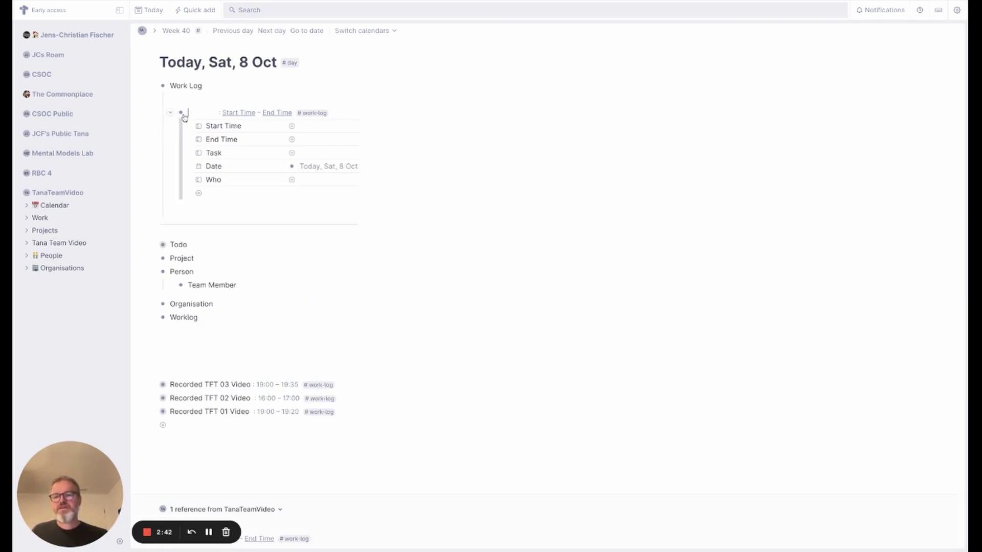
{"action": "left_click", "coordinate": [173, 113]}
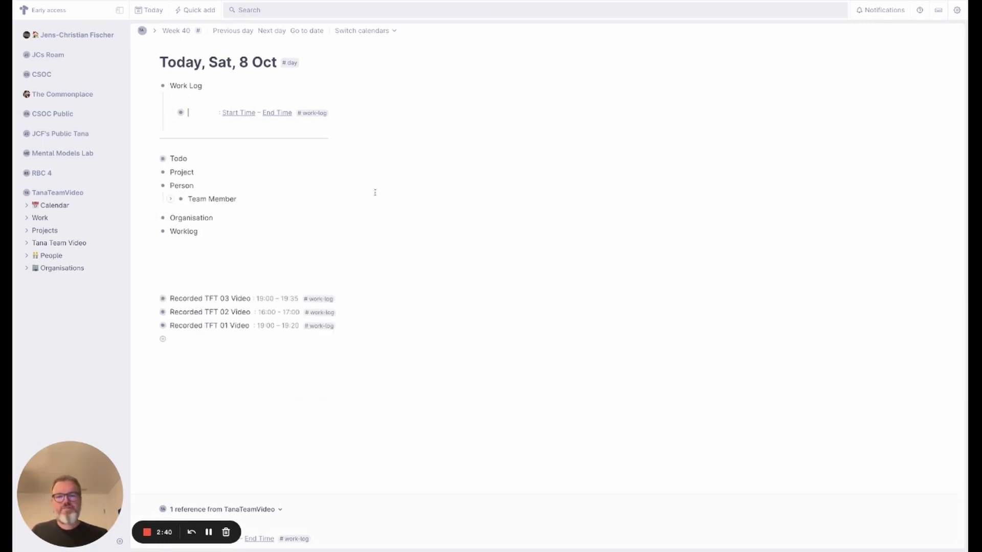
{"action": "left_click", "coordinate": [319, 298]}
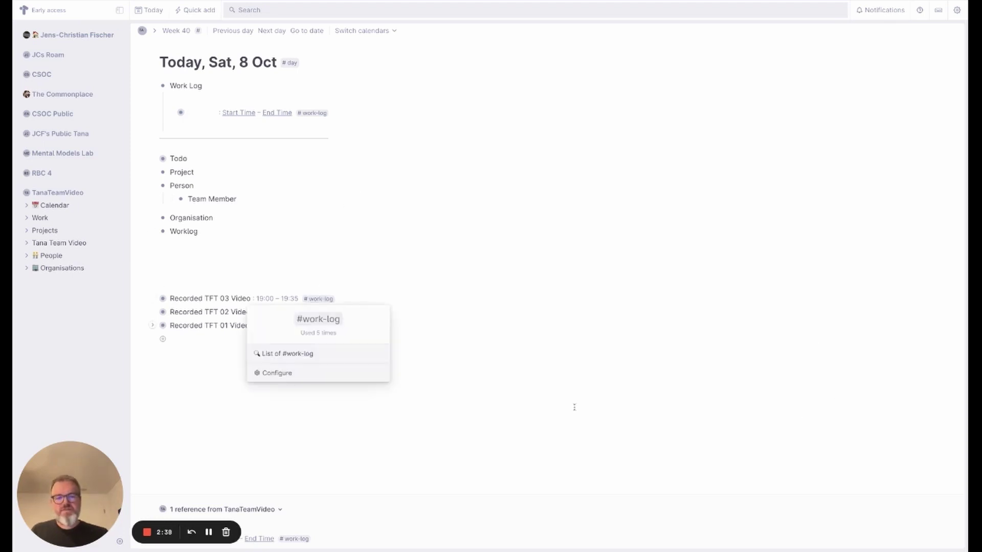
- Make Who an instance field drawing its values from the #person tag
{"action": "left_click", "coordinate": [302, 372]}
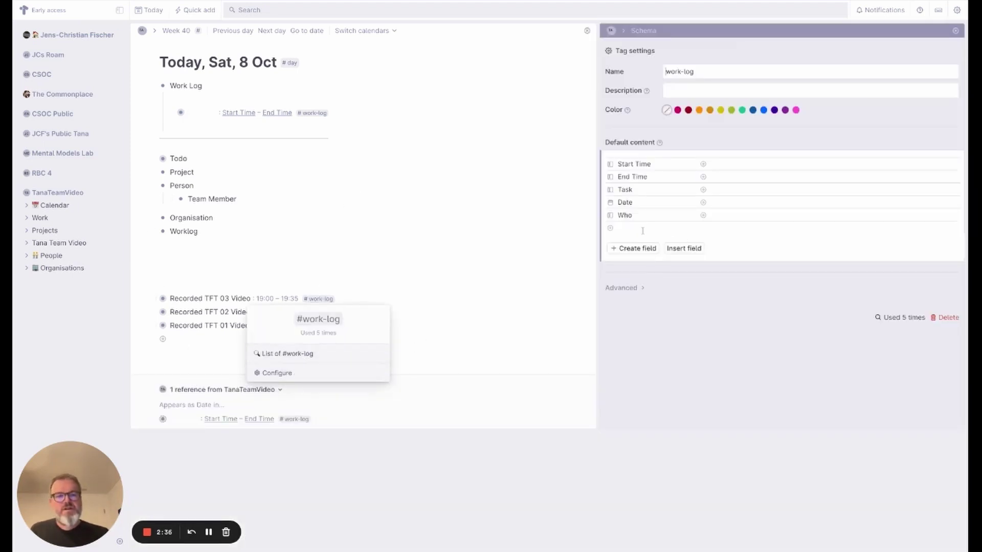
{"action": "left_click", "coordinate": [609, 215]}
{"action": "left_click", "coordinate": [586, 169]}
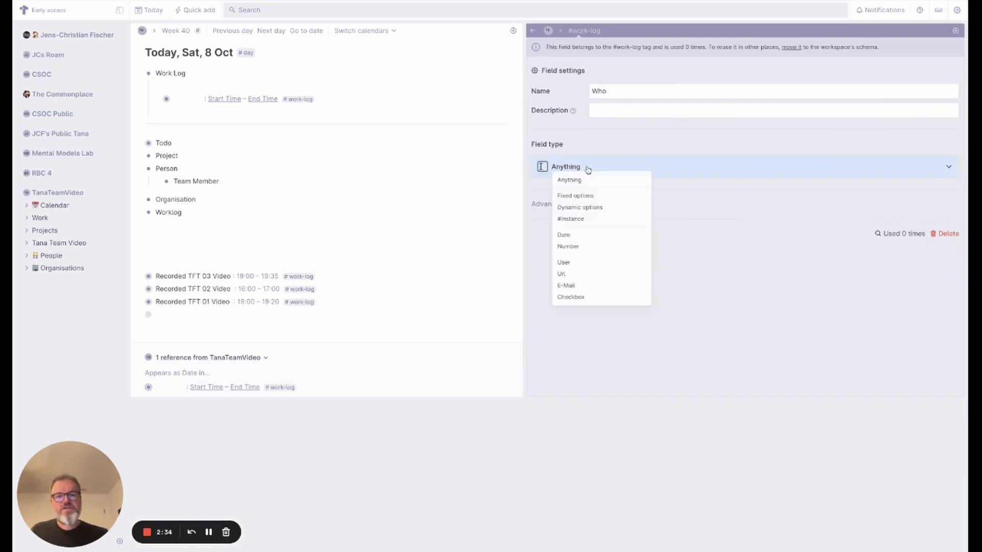
{"action": "left_click", "coordinate": [581, 224]}
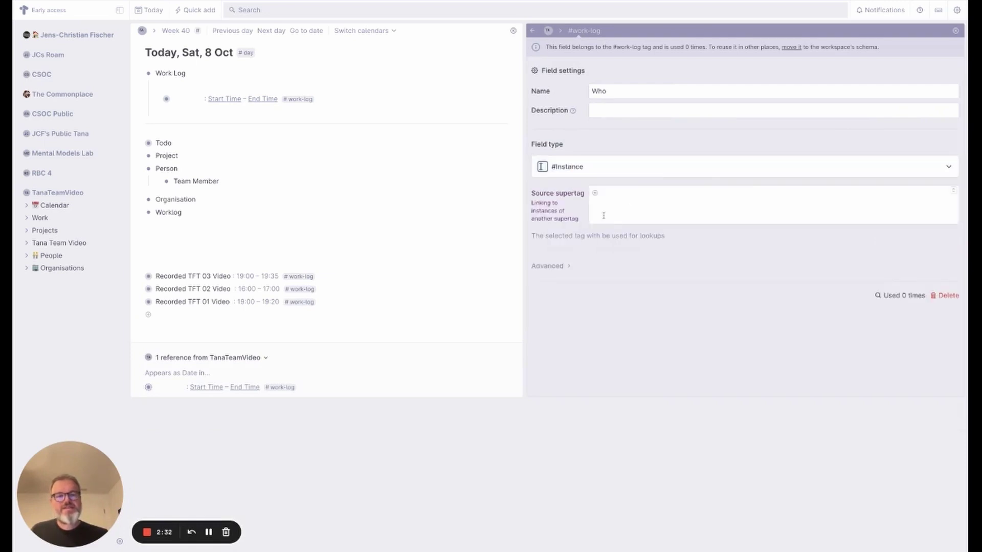
{"action": "left_click", "coordinate": [943, 190]}
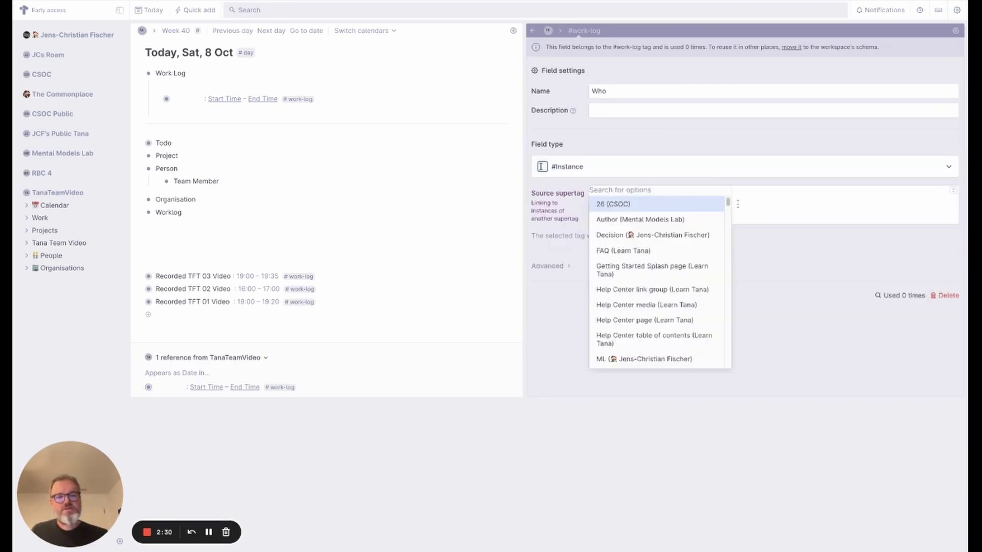
{"action": "type", "text": "perso"}
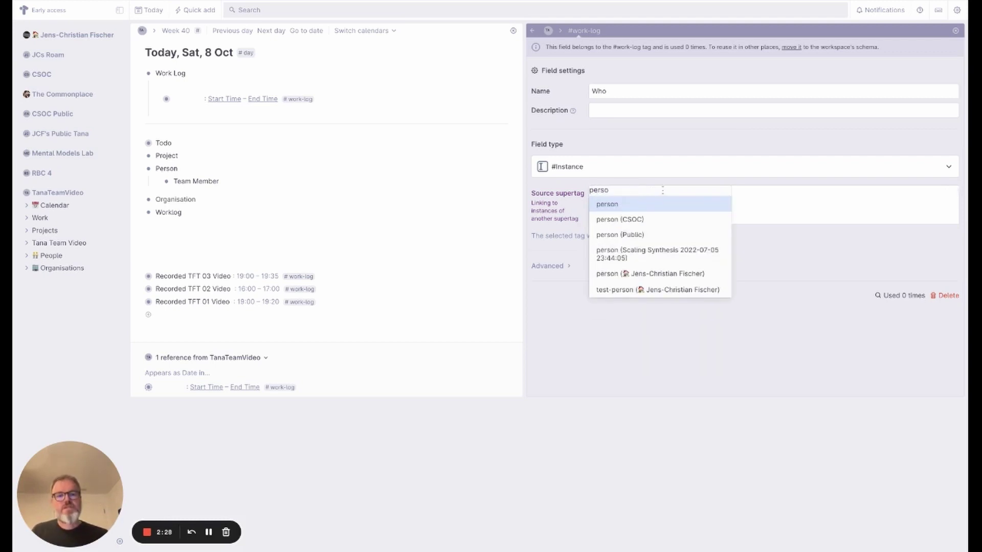
{"action": "left_click", "coordinate": [623, 210]}
{"action": "left_click", "coordinate": [563, 267]}
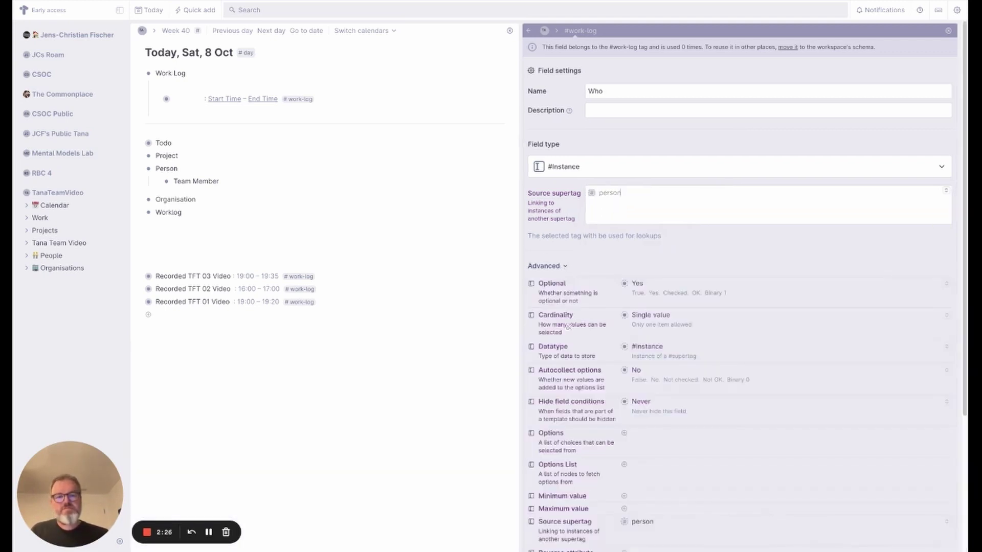
{"action": "scroll", "coordinate": [593, 486], "scroll_direction": "down", "scroll_amount": 4}
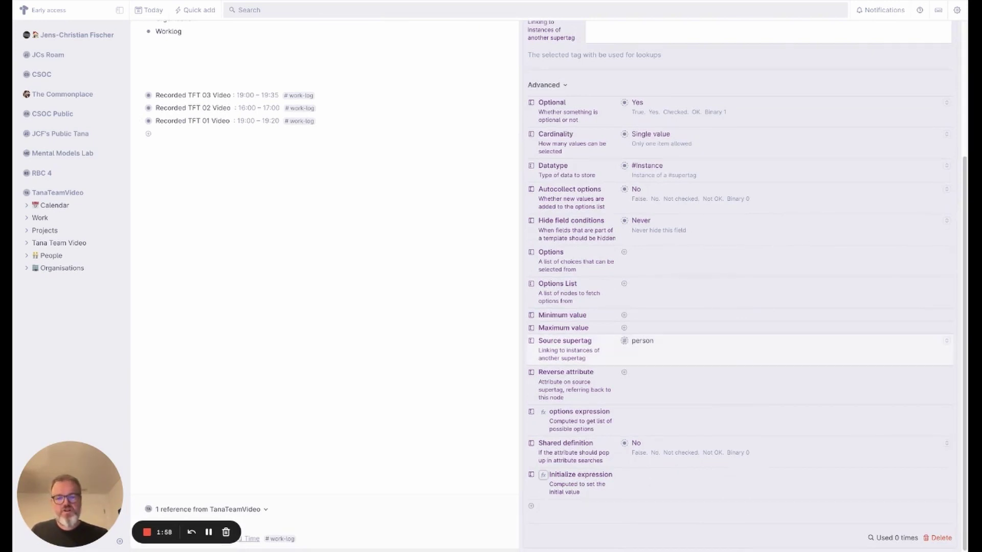
{"action": "left_click", "coordinate": [543, 475]}
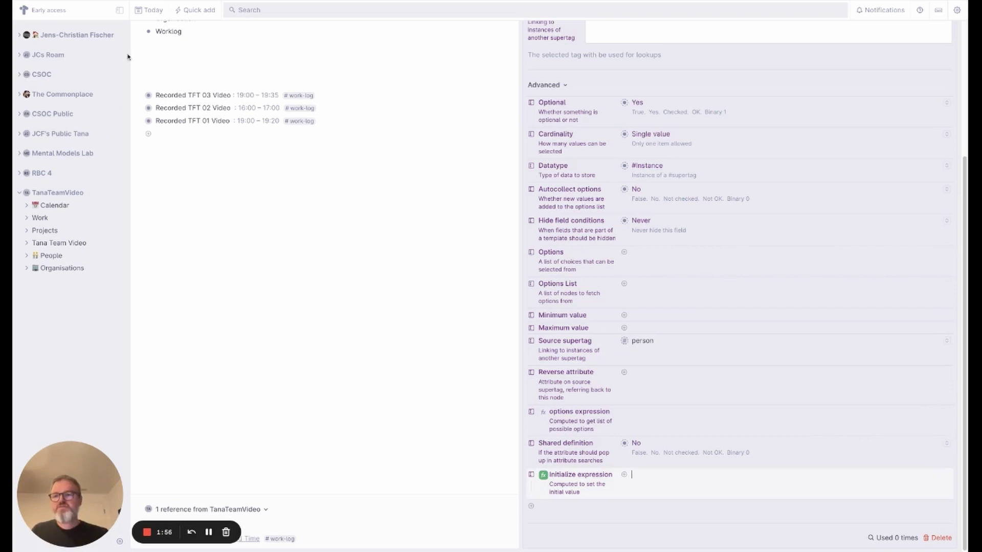
{"action": "left_click", "coordinate": [12, 117]}
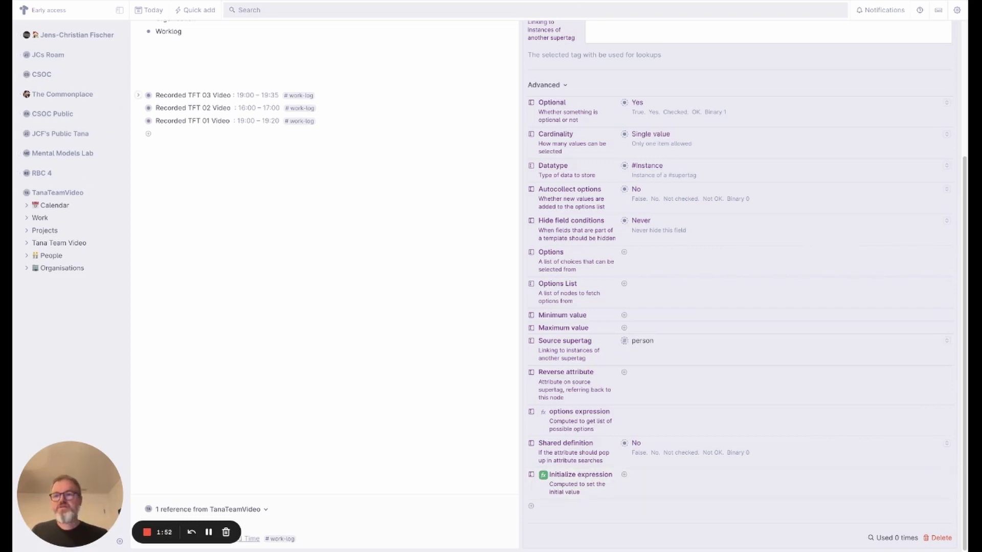
{"action": "left_click", "coordinate": [632, 474]}
{"action": "type", "text": "filter "}
{"action": "type", "text": "child"}
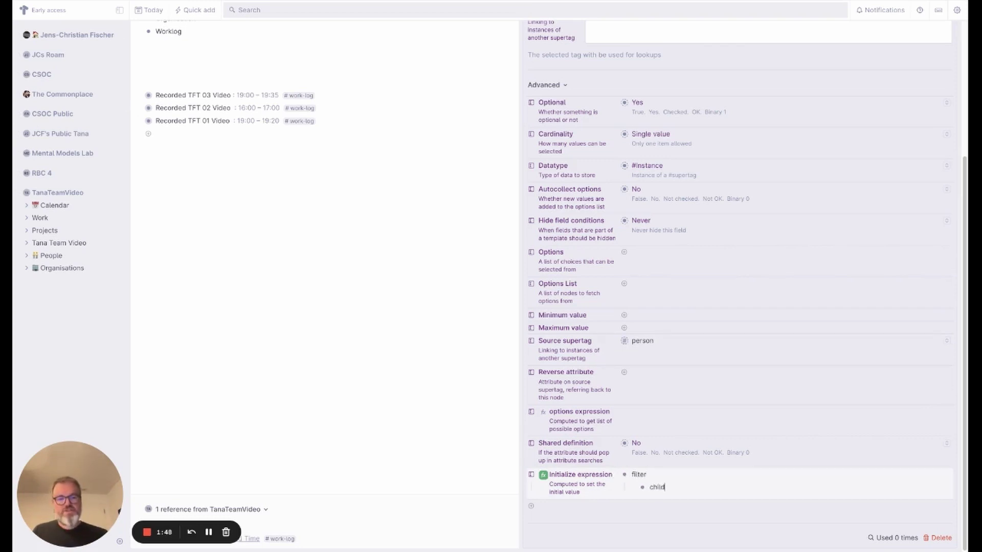
{"action": "type", "text": "renOf"}
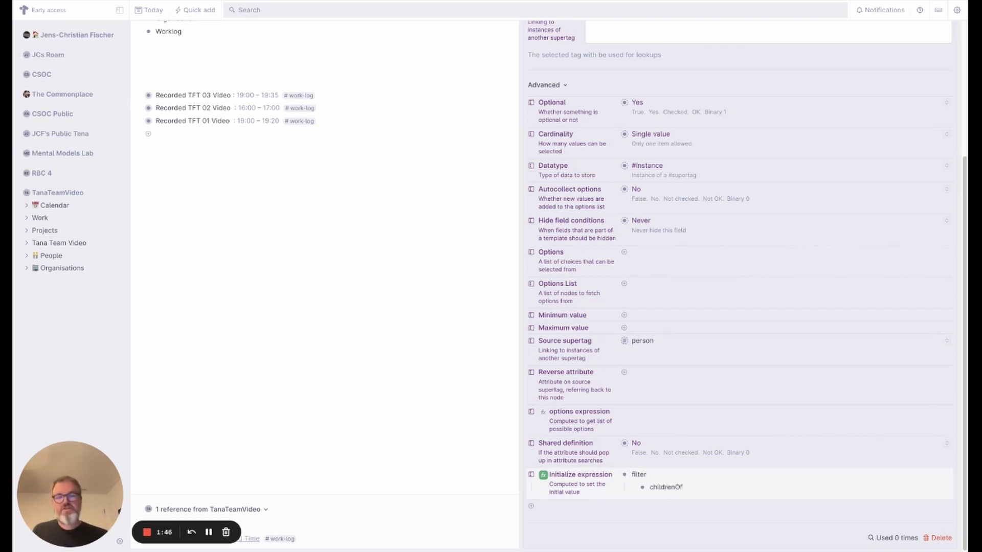
{"action": "left_click", "coordinate": [12, 117]}
{"action": "left_click", "coordinate": [682, 487]}
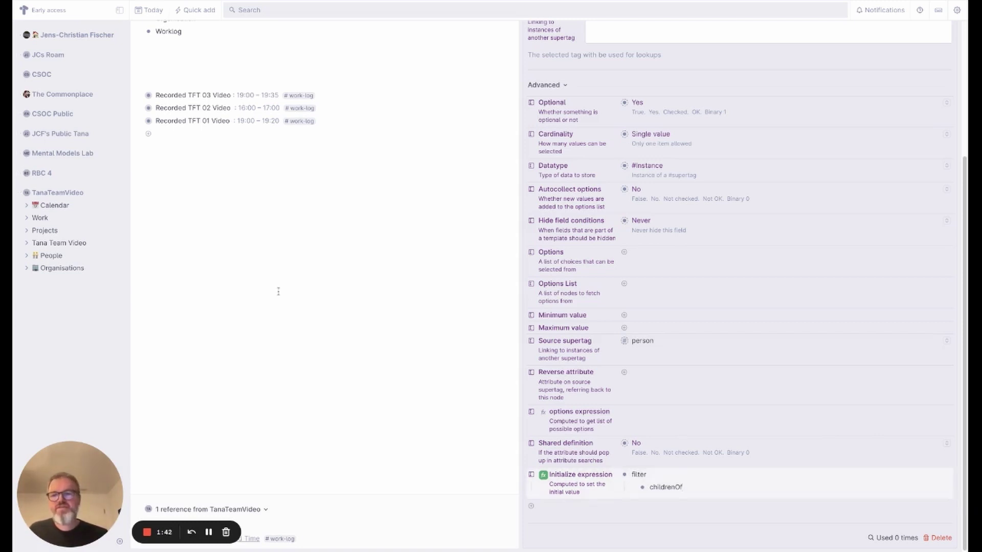
{"action": "key", "text": "Return"}
{"action": "key", "text": "Tab"}
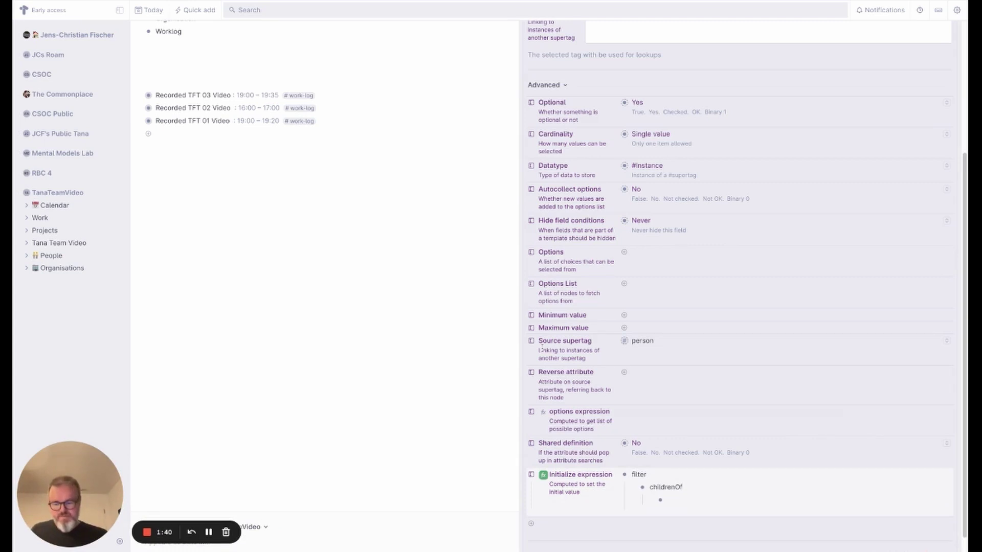
{"action": "type", "text": "@A"}
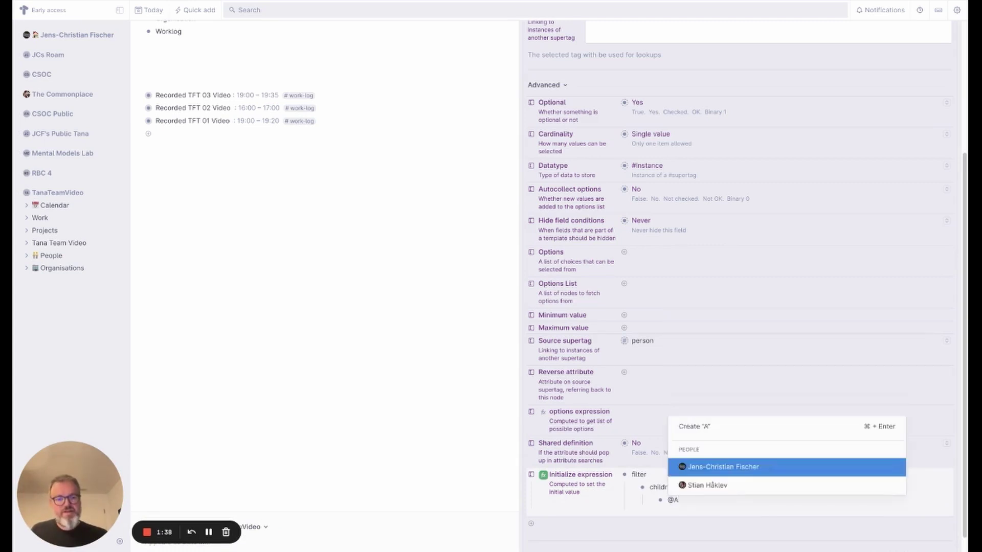
{"action": "type", "text": "cme"}
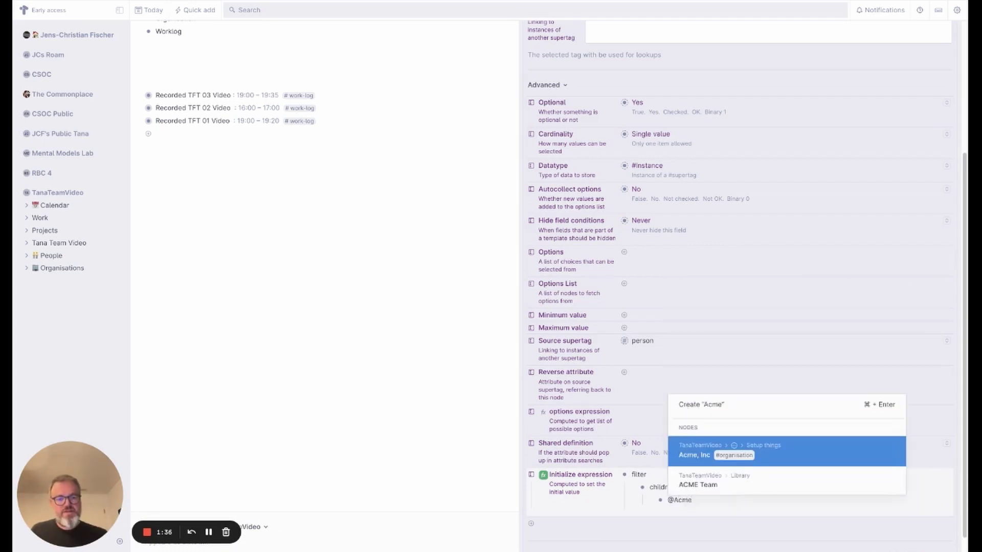
{"action": "key", "text": "Down"}
{"action": "key", "text": "Return"}
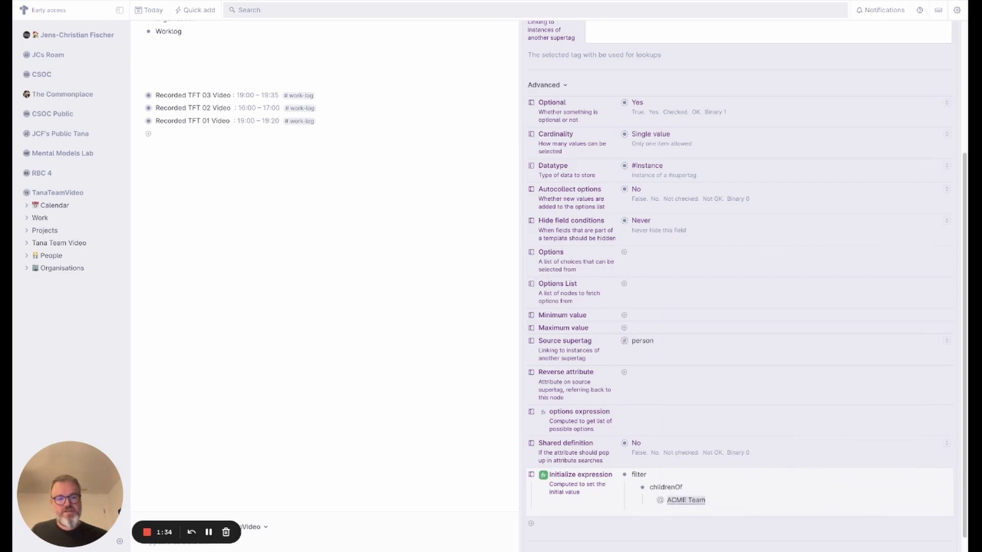
- Add a Gmail Mail = CURRENT_USER condition so Who resolves to a #team-member
{"action": "key", "text": "Left"}
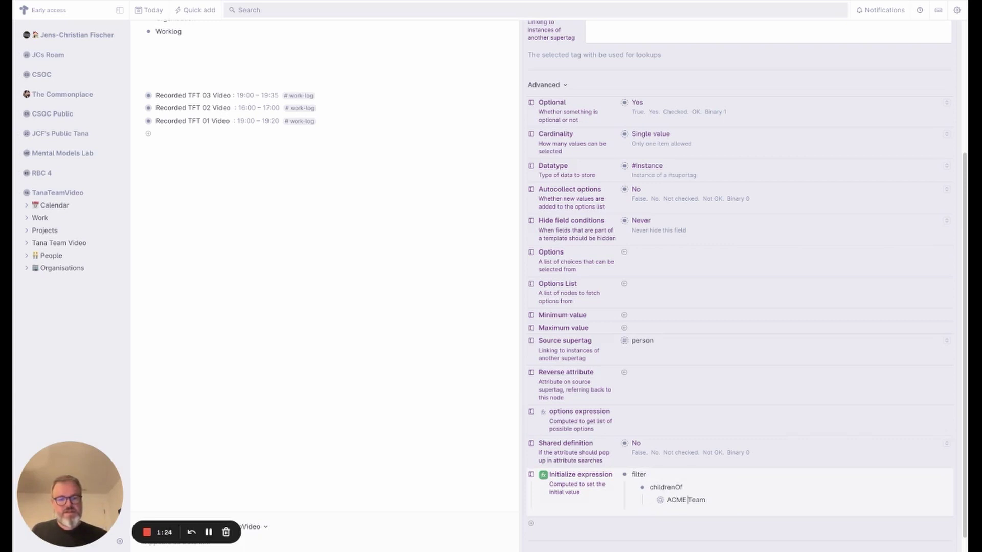
{"action": "key", "text": "Return"}
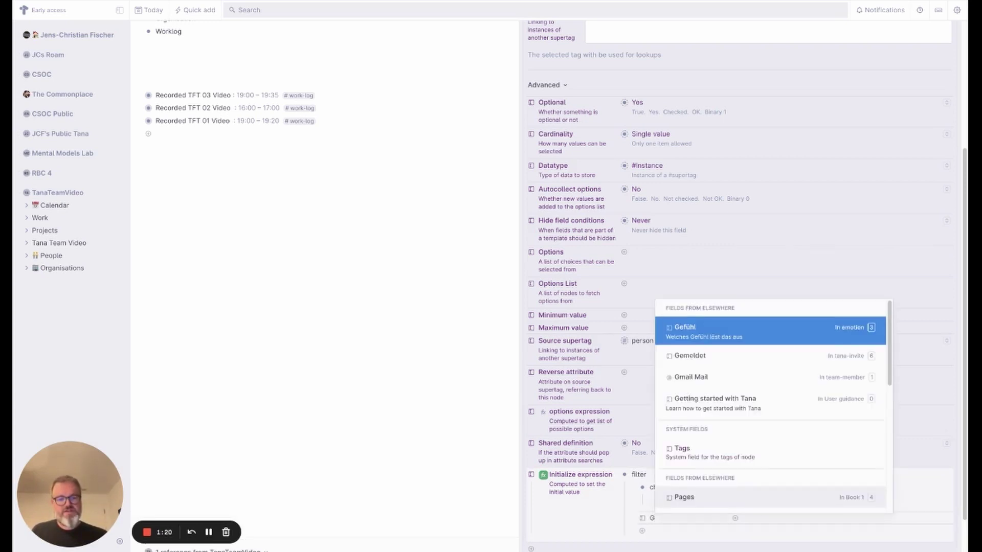
{"action": "key", "text": "Down"}
{"action": "key", "text": "Down"}
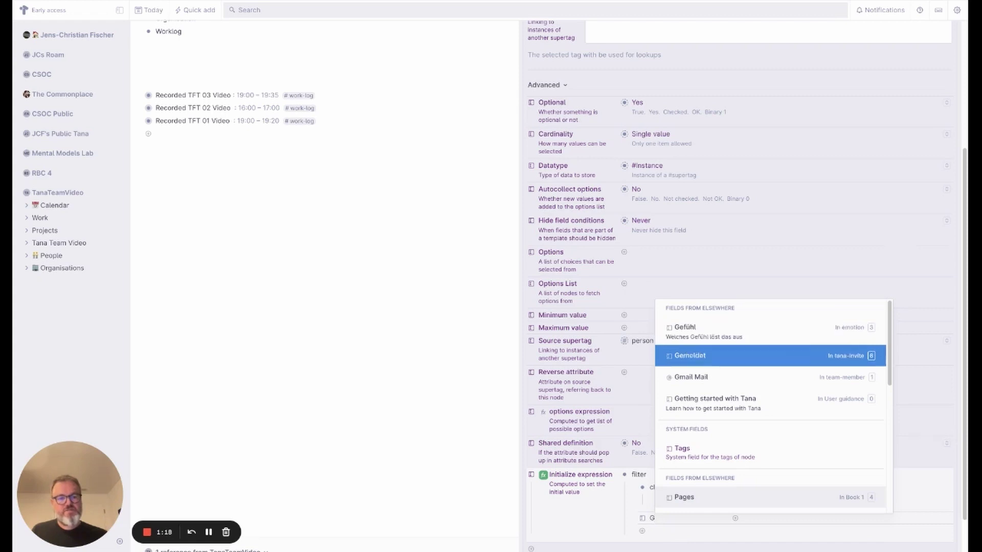
{"action": "key", "text": "Return"}
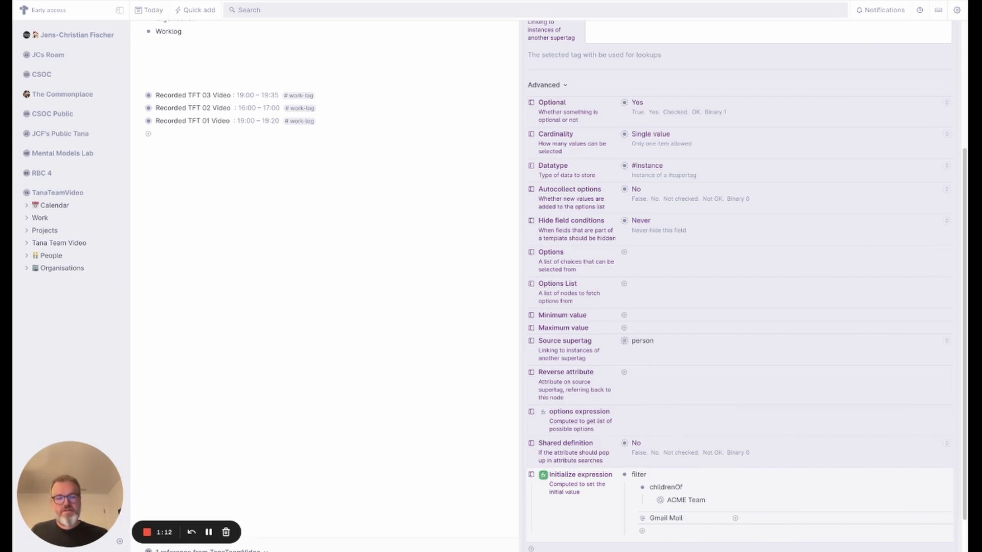
{"action": "type", "text": "CUR"}
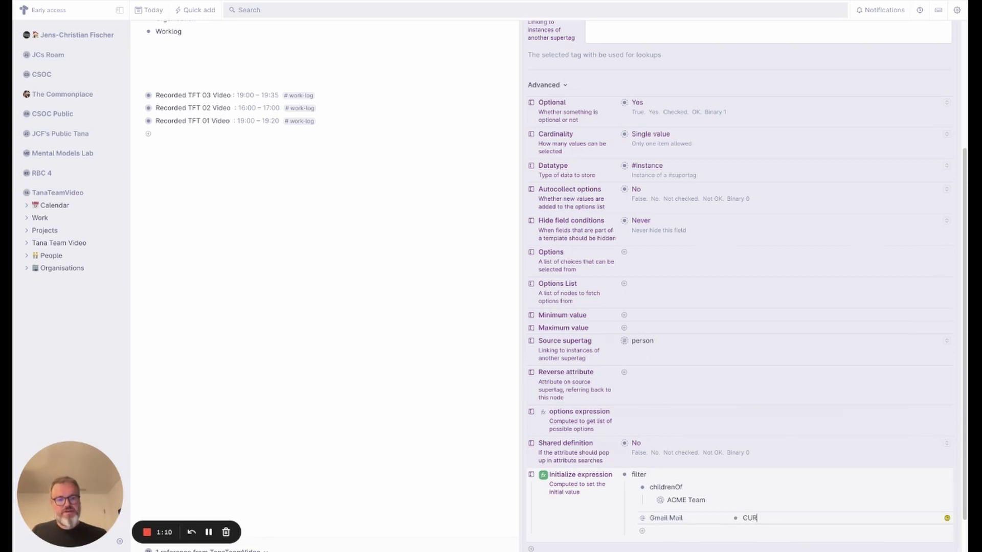
{"action": "type", "text": "RENT_USER"}
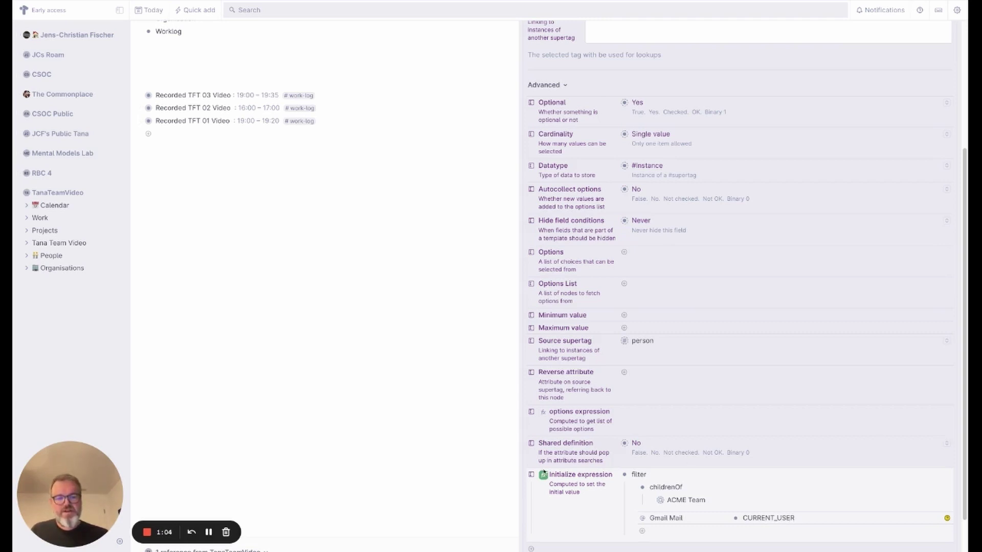
{"action": "left_click", "coordinate": [543, 474]}
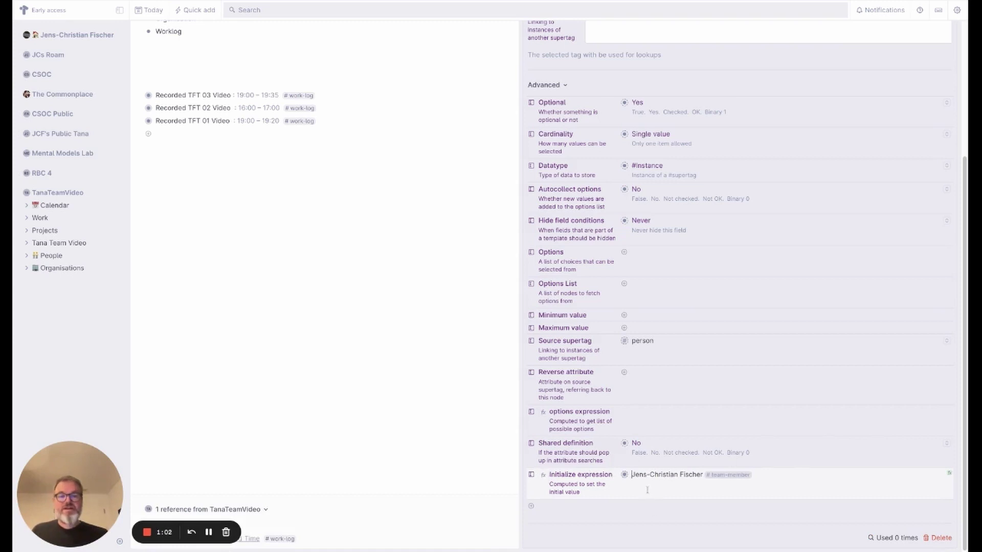
- Delete the earlier empty work-log entry from today's page
{"action": "left_click", "coordinate": [634, 475]}
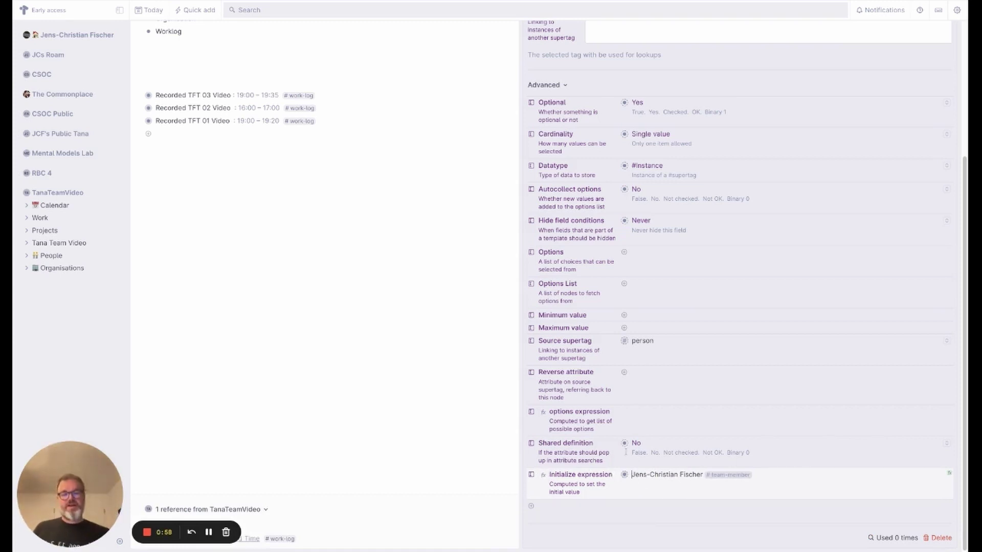
{"action": "scroll", "coordinate": [929, 63], "scroll_direction": "up", "scroll_amount": 4}
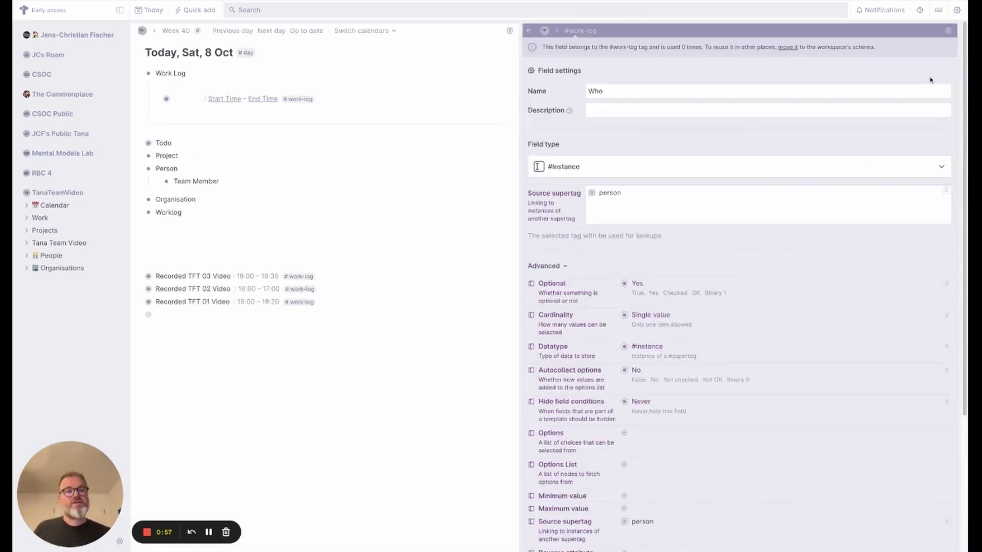
{"action": "left_click", "coordinate": [948, 31]}
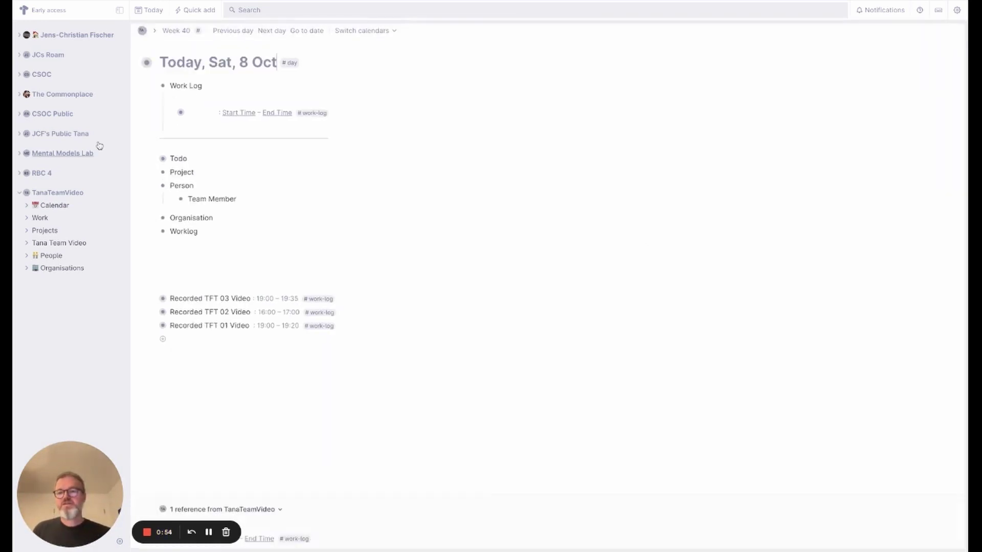
{"action": "right_click", "coordinate": [176, 114]}
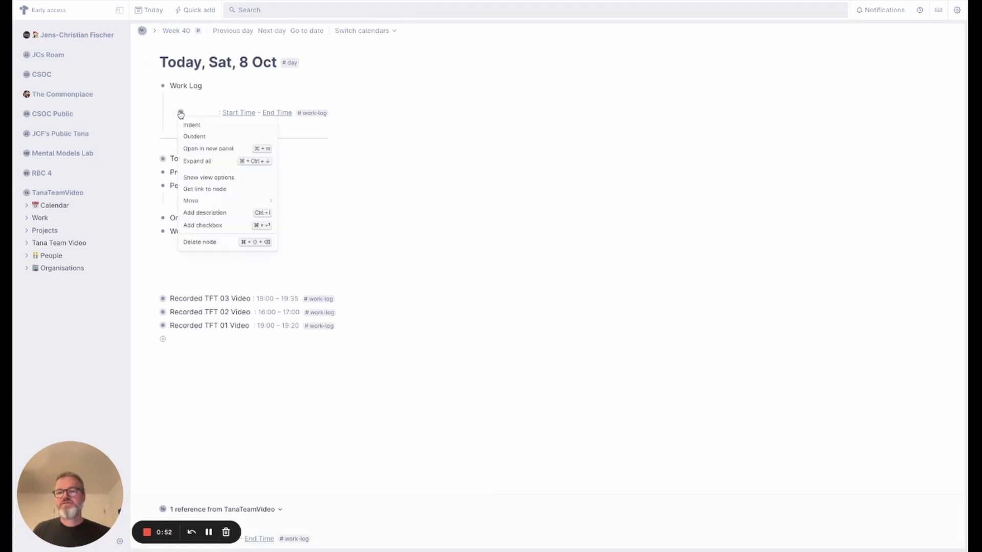
{"action": "left_click", "coordinate": [198, 245]}
- Create a new Work Log entry showing Who as the current team member and Date as today
{"action": "left_click", "coordinate": [191, 107]}
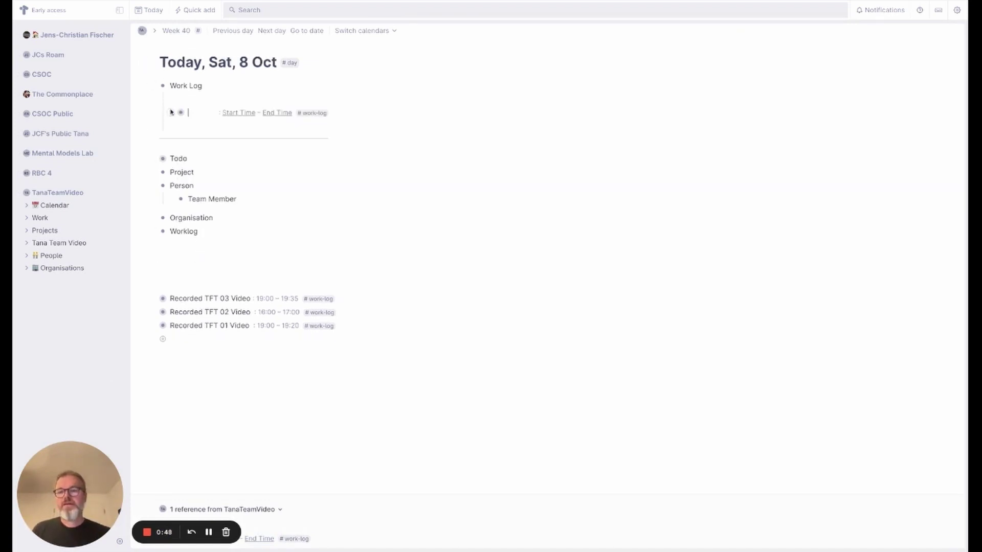
{"action": "left_click", "coordinate": [171, 112]}
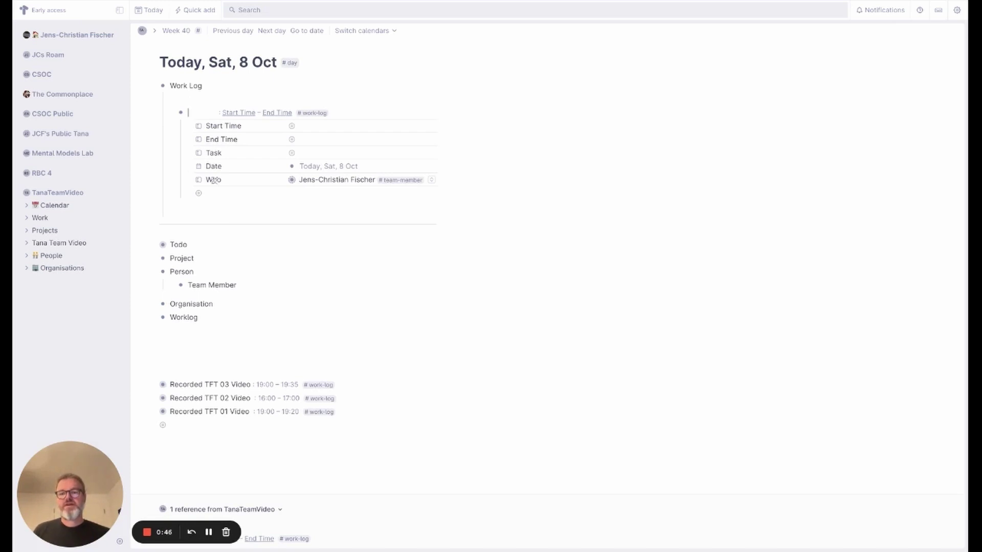
{"action": "left_click", "coordinate": [318, 114]}
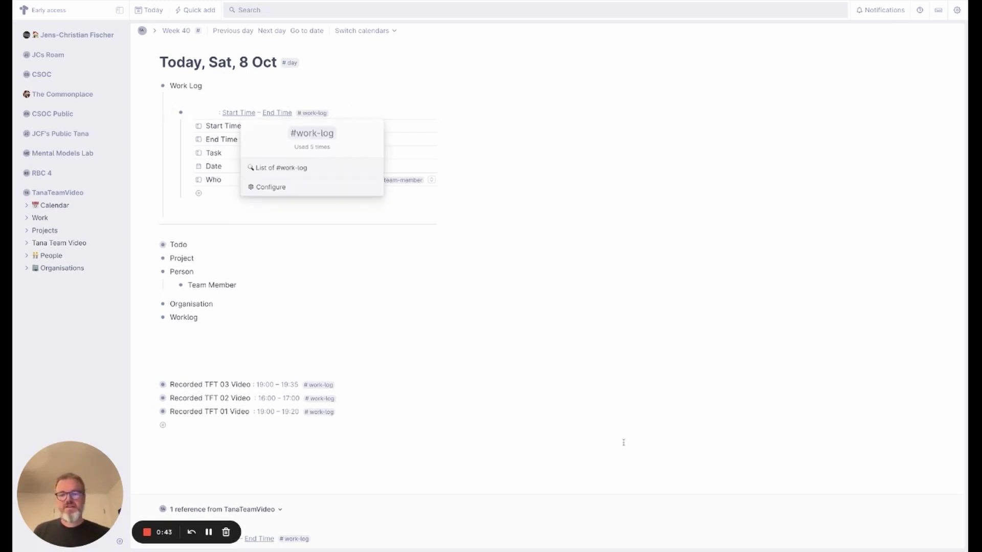
- Set the #work-log Who field's hide condition to Always
{"action": "left_click", "coordinate": [301, 190]}
{"action": "left_click", "coordinate": [653, 217]}
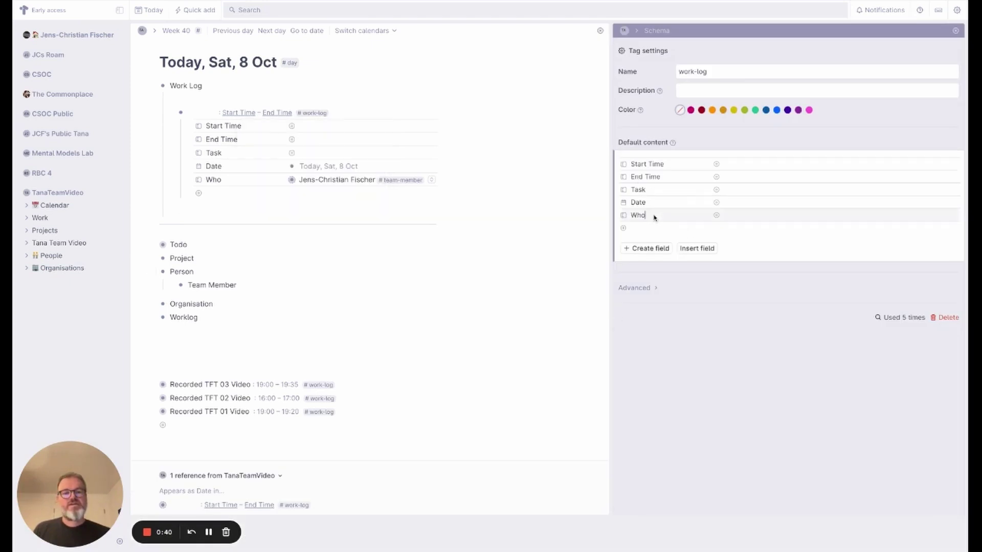
{"action": "key", "text": "ctrl+k"}
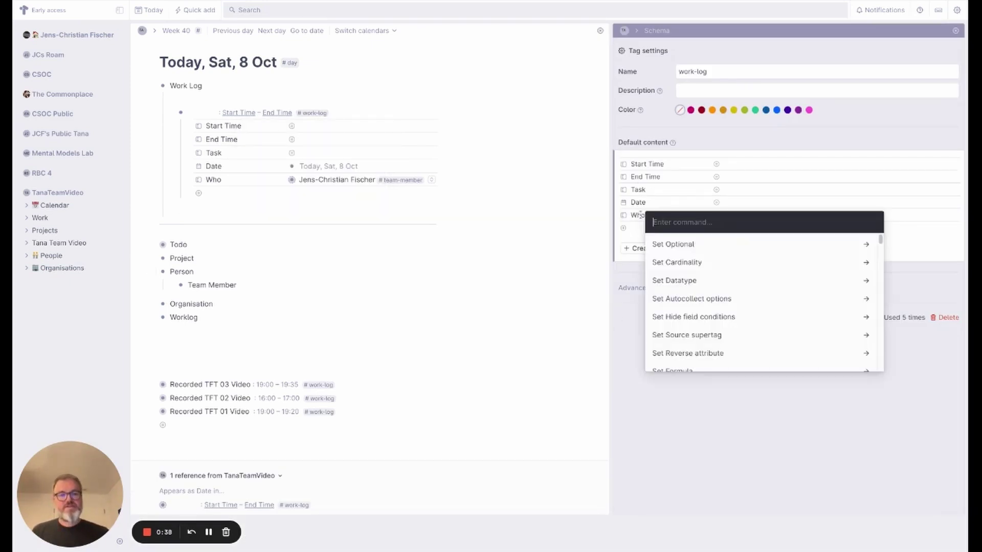
{"action": "type", "text": "set hiud"}
{"action": "key", "text": "BackSpace"}
{"action": "key", "text": "BackSpace"}
{"action": "type", "text": "de"}
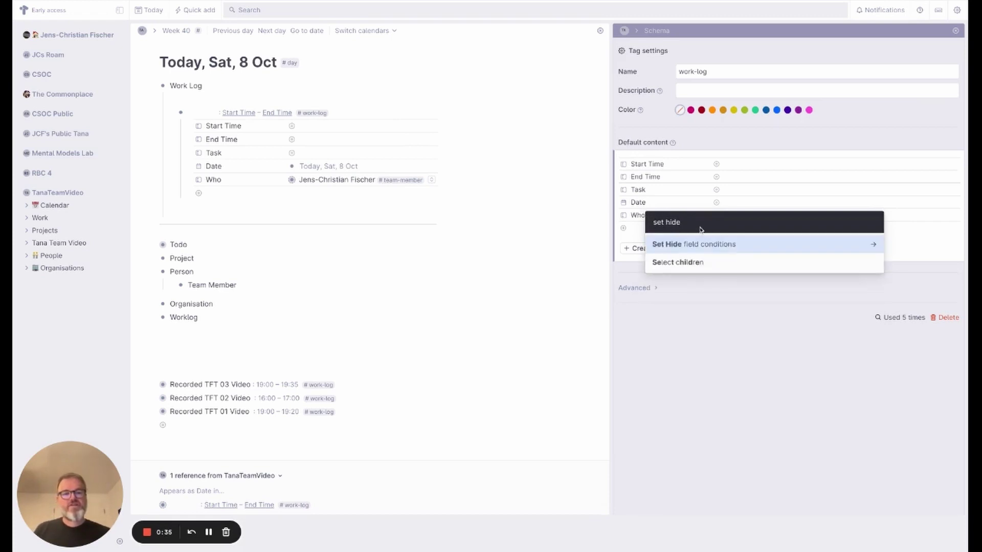
{"action": "left_click", "coordinate": [703, 245]}
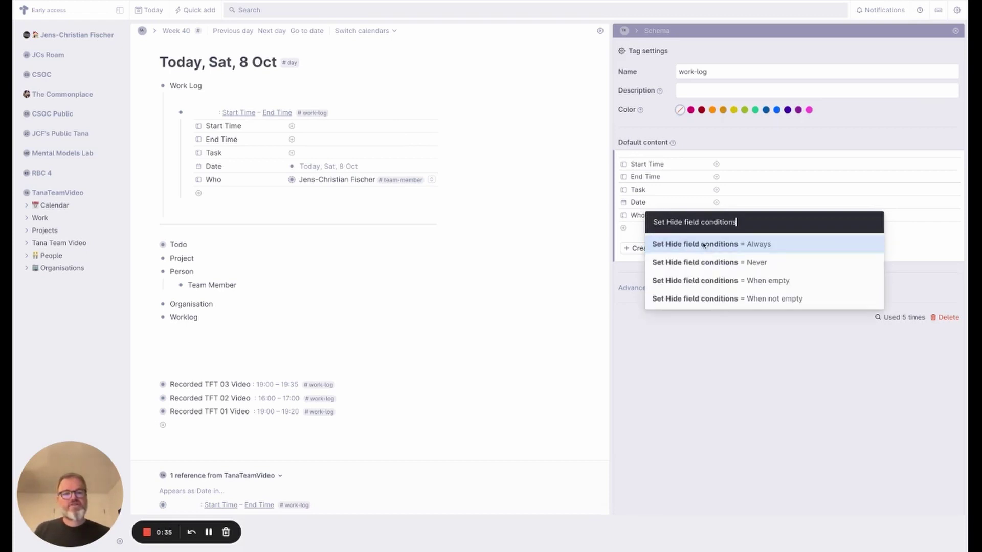
{"action": "left_click", "coordinate": [782, 254]}
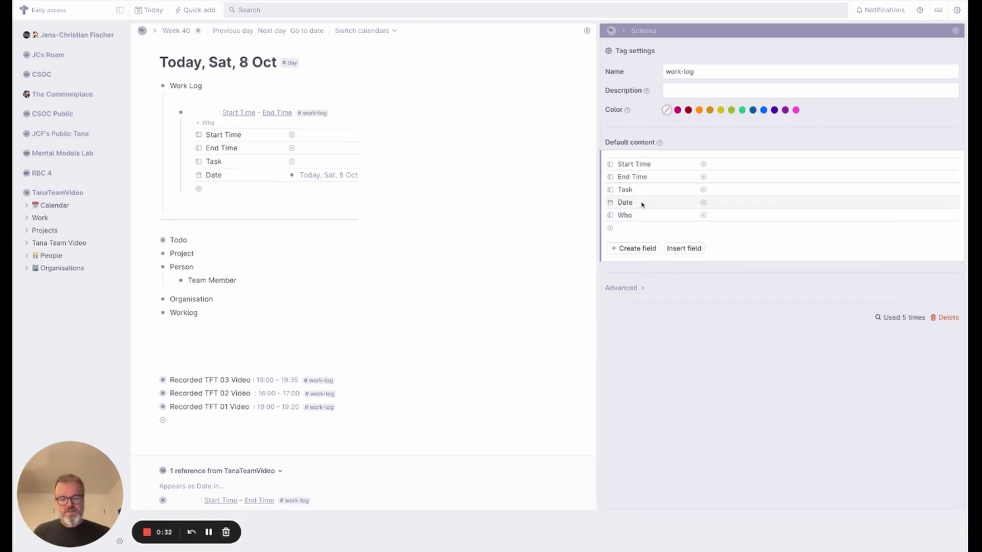
- Set the #work-log Date field's hide condition to Always as well
{"action": "key", "text": "ctrl+k"}
{"action": "type", "text": "set hid"}
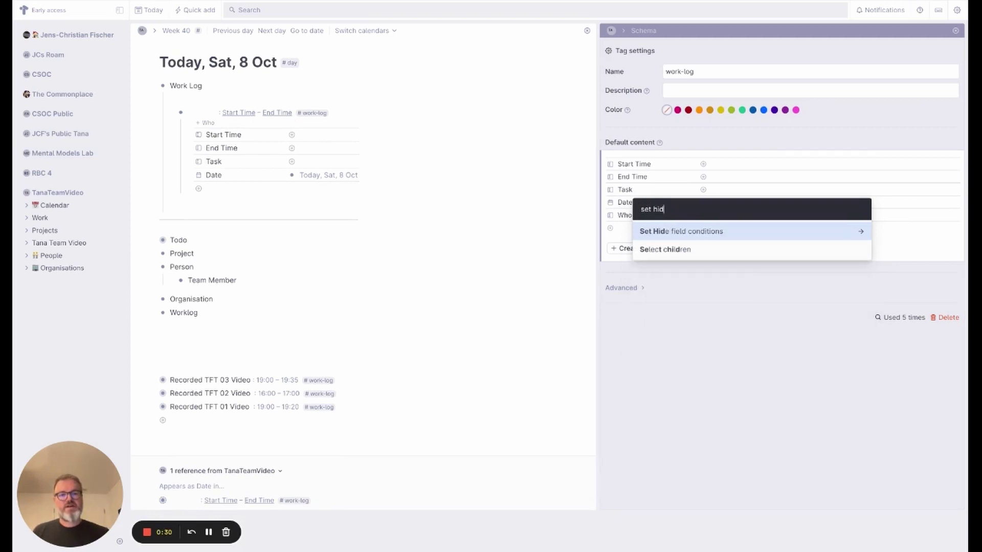
{"action": "left_click", "coordinate": [665, 233]}
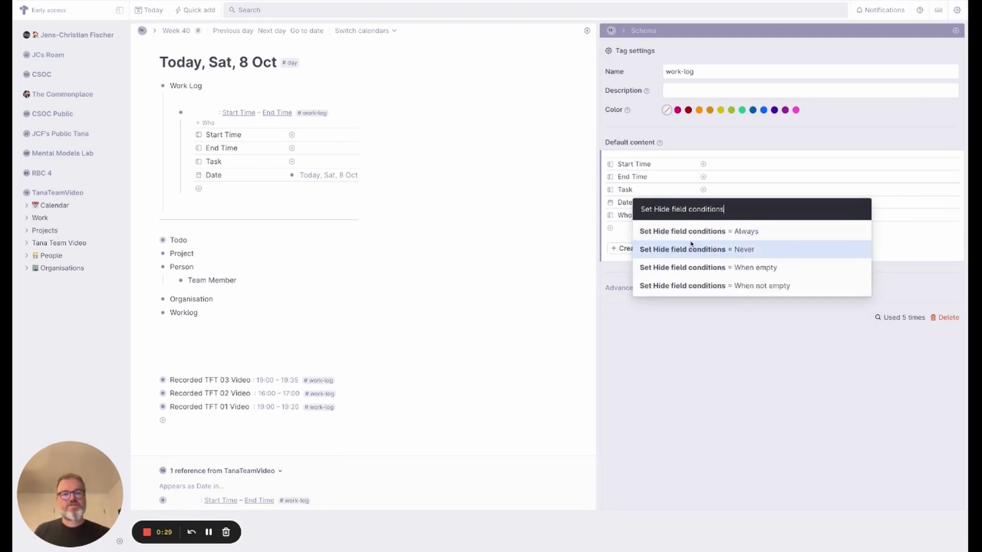
{"action": "left_click", "coordinate": [758, 231]}
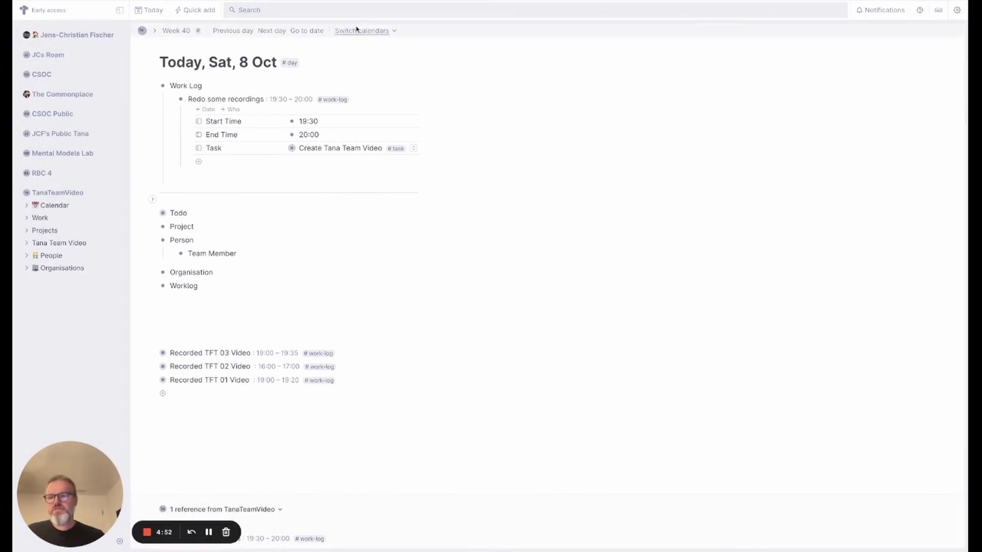
- From the Work board, open Create Tana Team Video's #task settings and expand the Worklog query field
{"action": "left_click", "coordinate": [40, 217]}
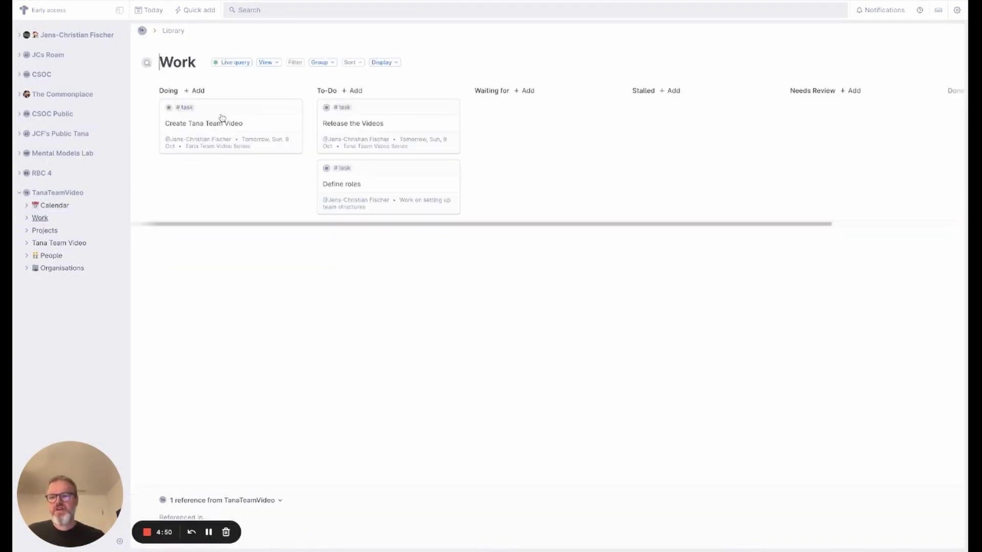
{"action": "left_click", "coordinate": [171, 107]}
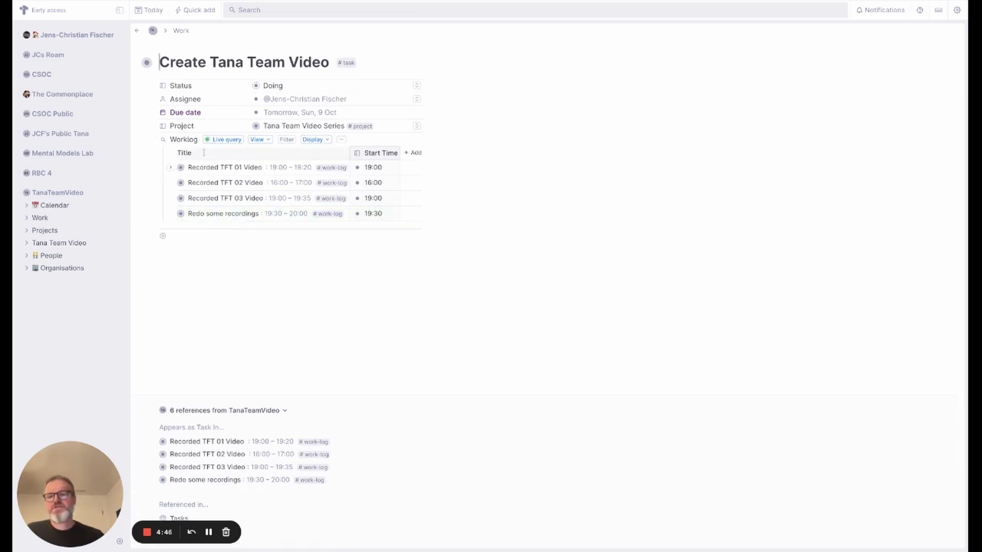
{"action": "mouse_move", "coordinate": [346, 63]}
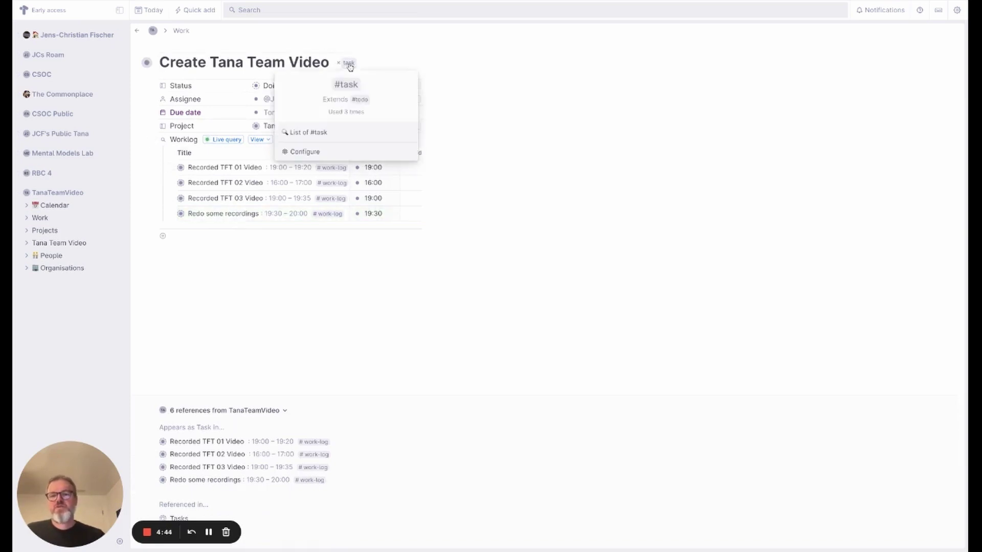
{"action": "left_click", "coordinate": [340, 153]}
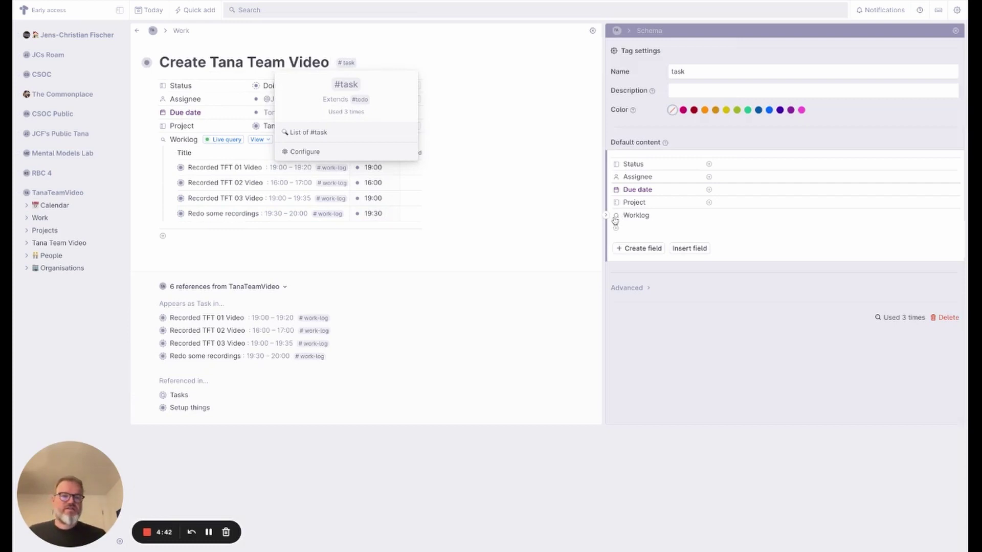
{"action": "left_click", "coordinate": [607, 218]}
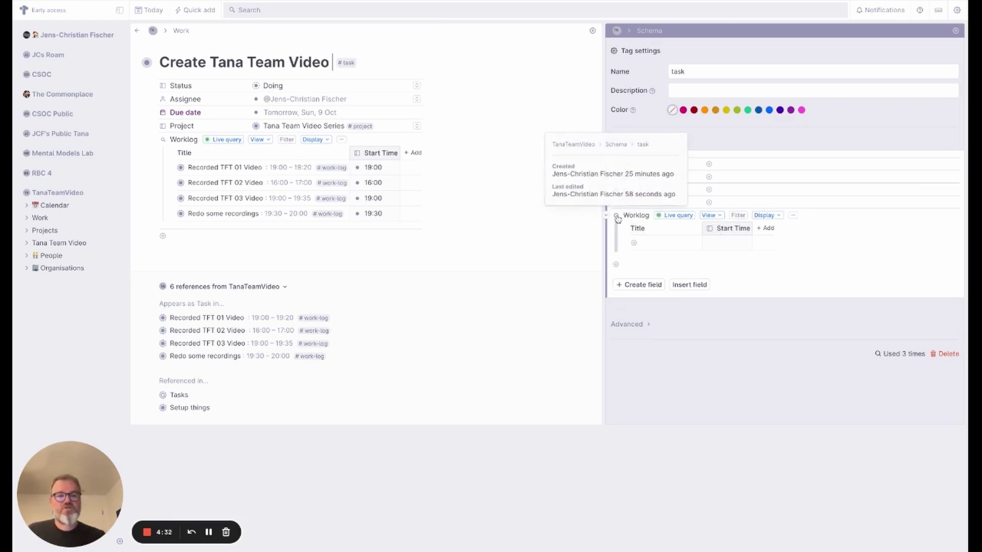
- Delete the old Worklog field and add a search node for #work-log items, running it once
{"action": "right_click", "coordinate": [617, 218]}
{"action": "left_click", "coordinate": [636, 333]}
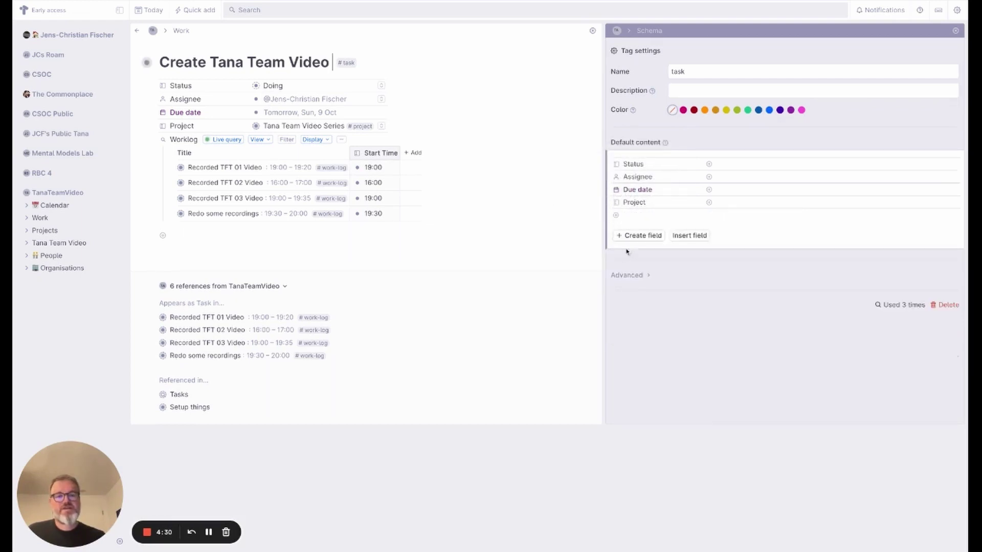
{"action": "left_click", "coordinate": [630, 216]}
{"action": "type", "text": "?"}
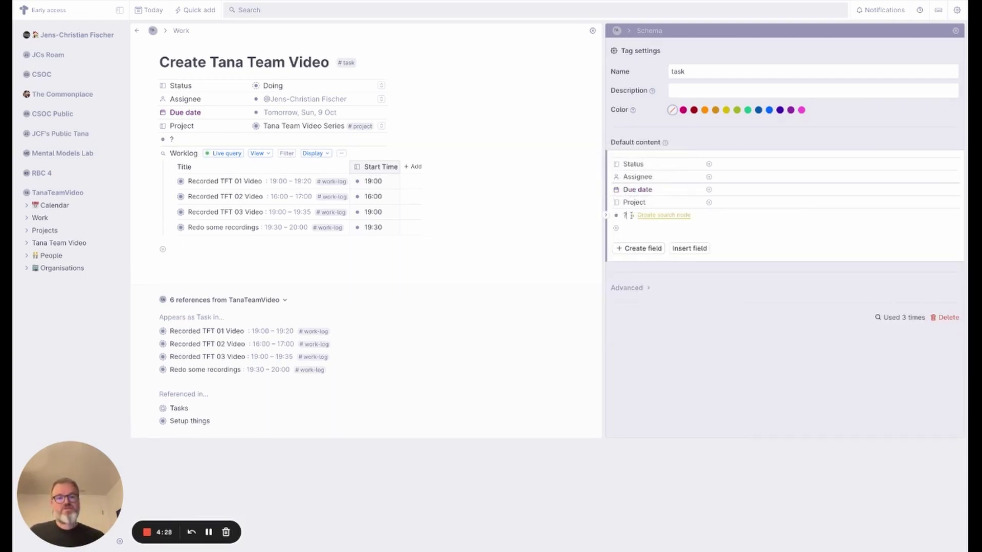
{"action": "key", "text": "Return"}
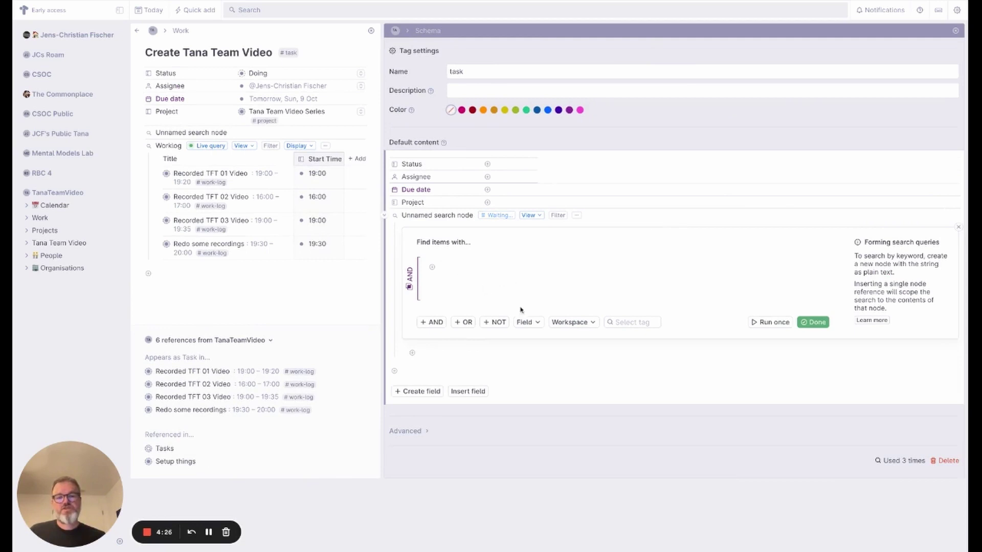
{"action": "left_click", "coordinate": [630, 322]}
{"action": "type", "text": "work"}
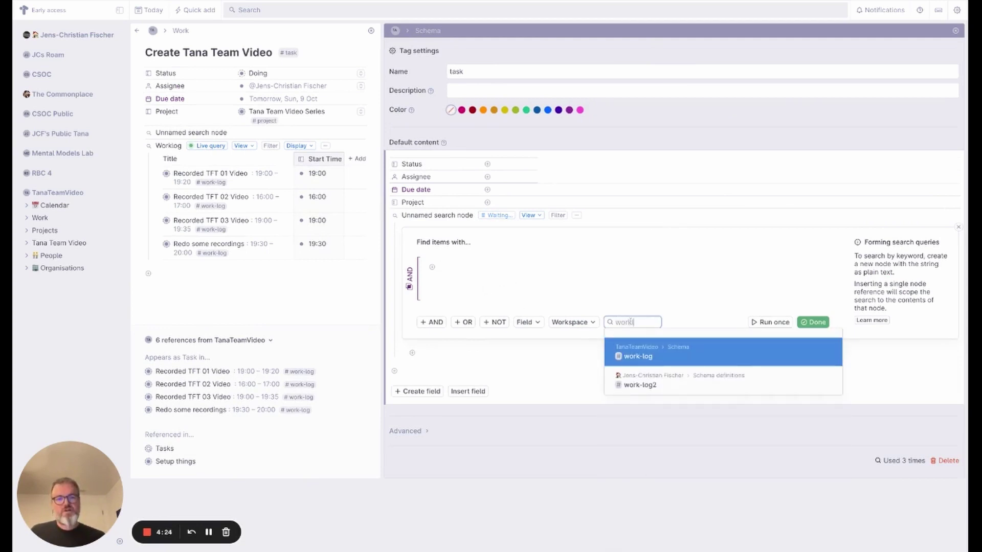
{"action": "key", "text": "Return"}
{"action": "left_click", "coordinate": [771, 322]}
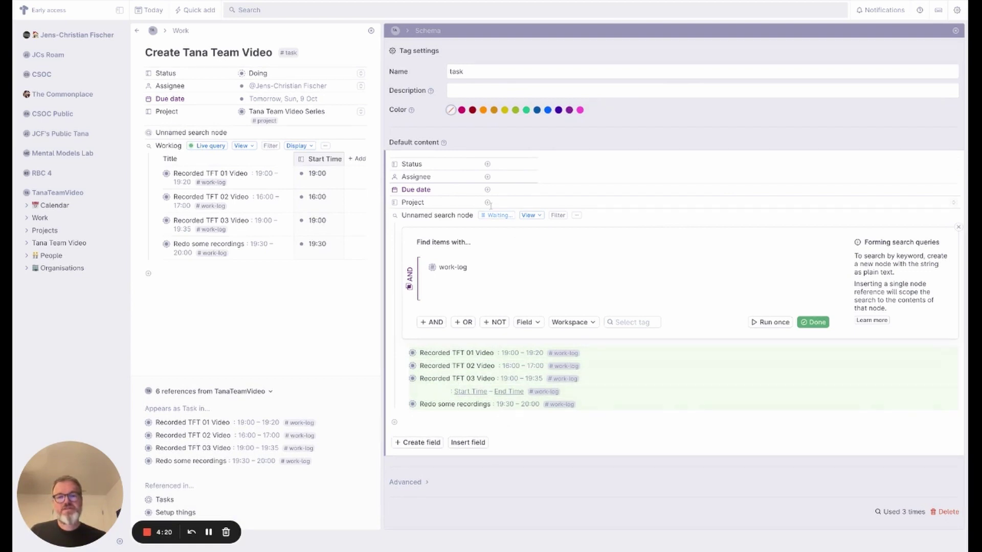
- Show the results as a table, hiding the Start Time, End Time and Task columns
{"action": "left_click", "coordinate": [529, 215]}
{"action": "left_click", "coordinate": [548, 244]}
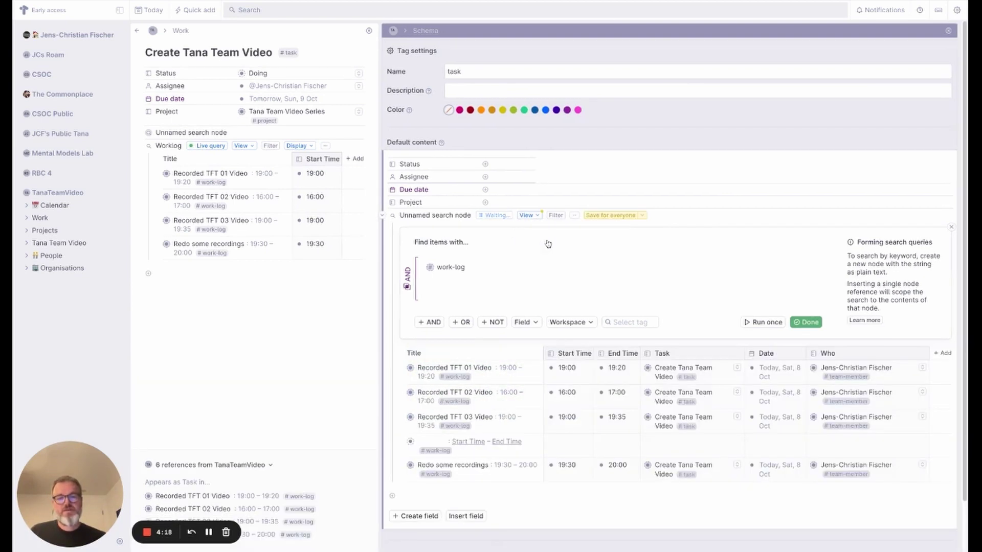
{"action": "left_click", "coordinate": [583, 354]}
{"action": "left_click", "coordinate": [587, 466]}
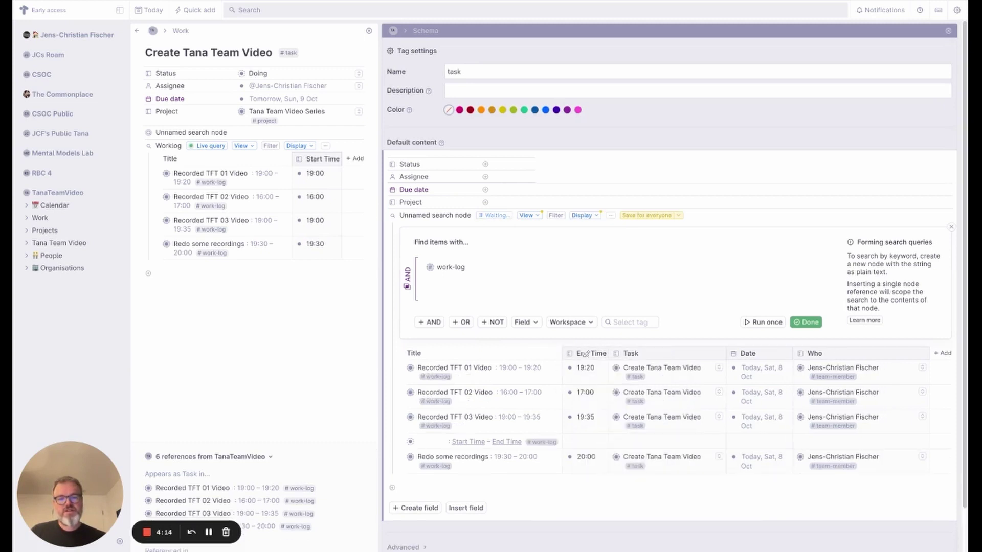
{"action": "left_click", "coordinate": [585, 354]}
{"action": "left_click", "coordinate": [612, 470]}
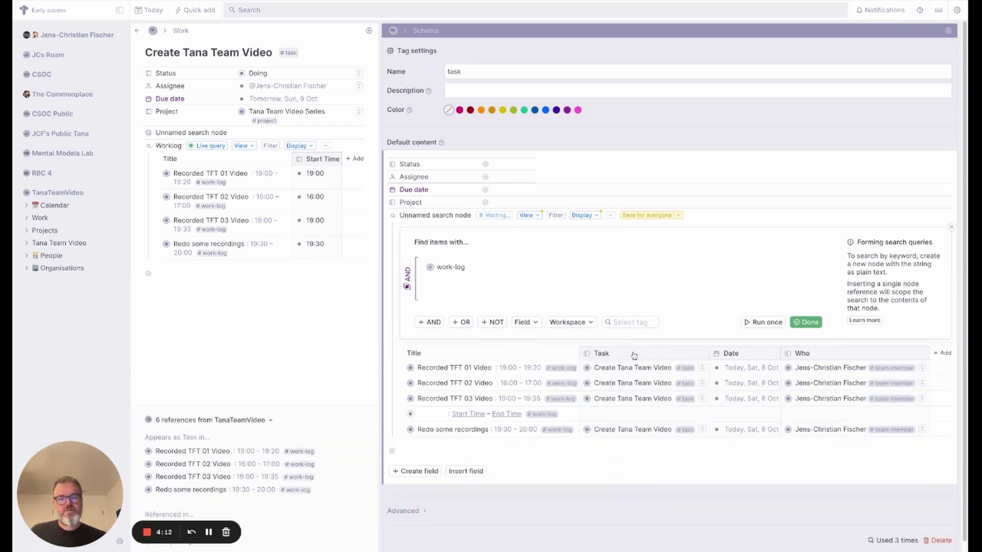
{"action": "left_click", "coordinate": [634, 354]}
{"action": "left_click", "coordinate": [632, 471]}
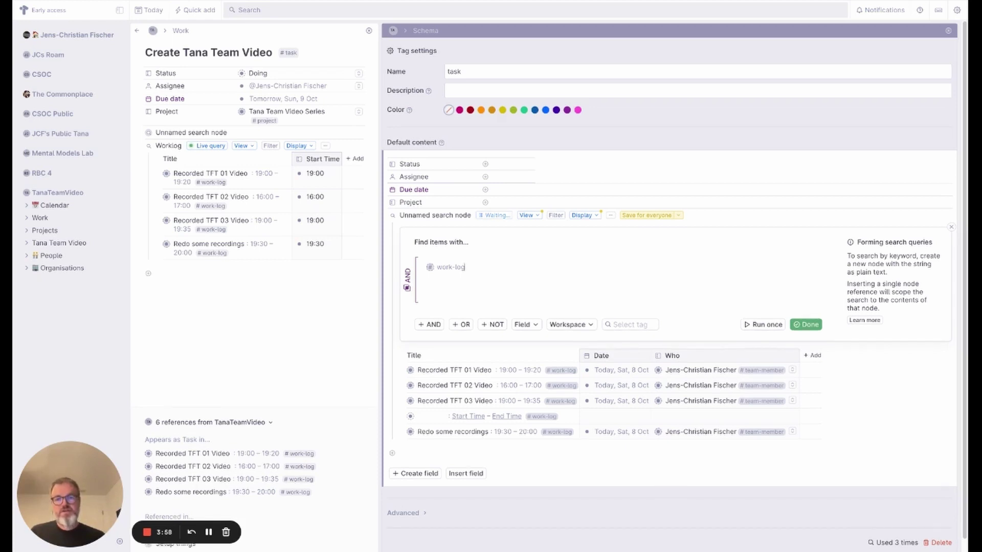
- Add a query condition Task = PARENT, delete the two empty query rows, and finish editing
{"action": "left_click", "coordinate": [523, 325]}
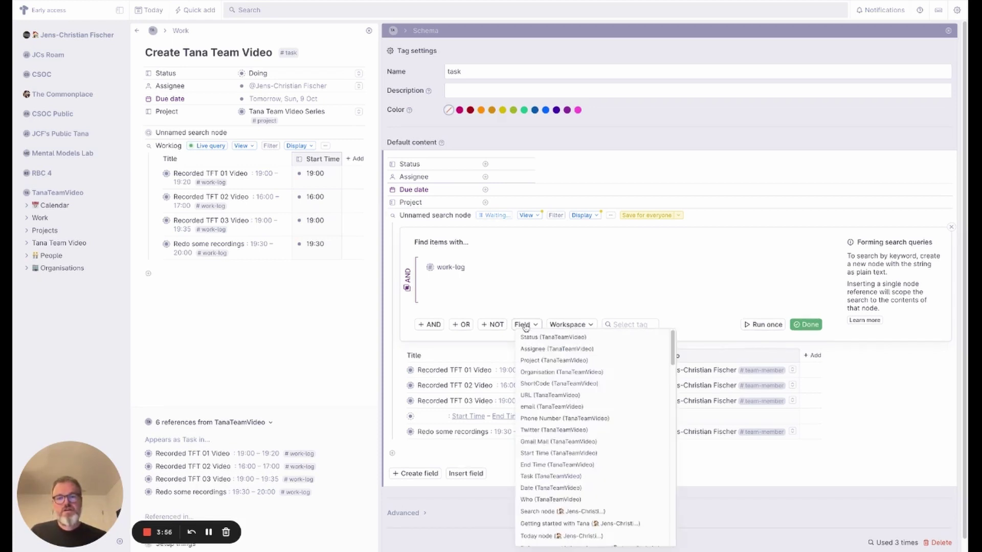
{"action": "left_click", "coordinate": [550, 476]}
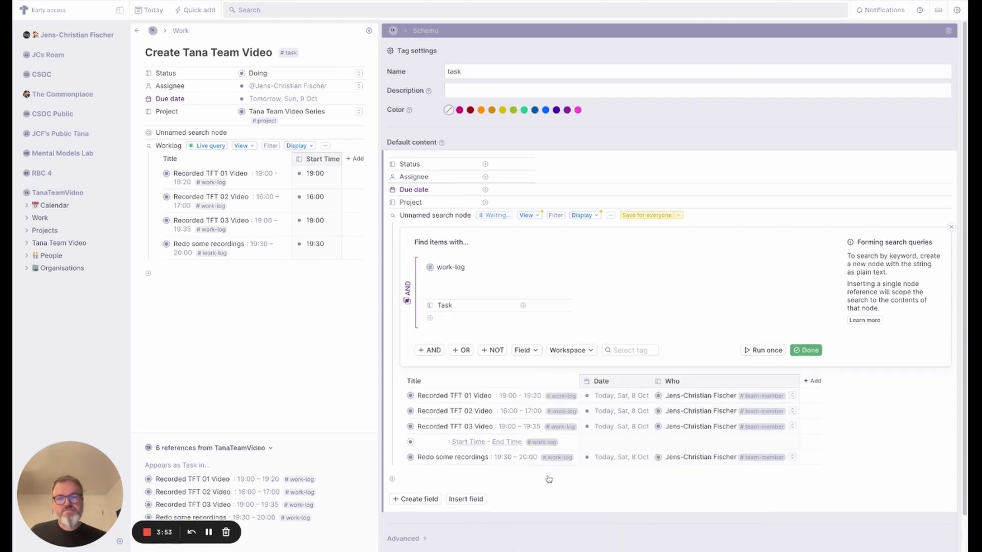
{"action": "left_click", "coordinate": [542, 307]}
{"action": "type", "text": "PARENT"}
{"action": "right_click", "coordinate": [432, 295]}
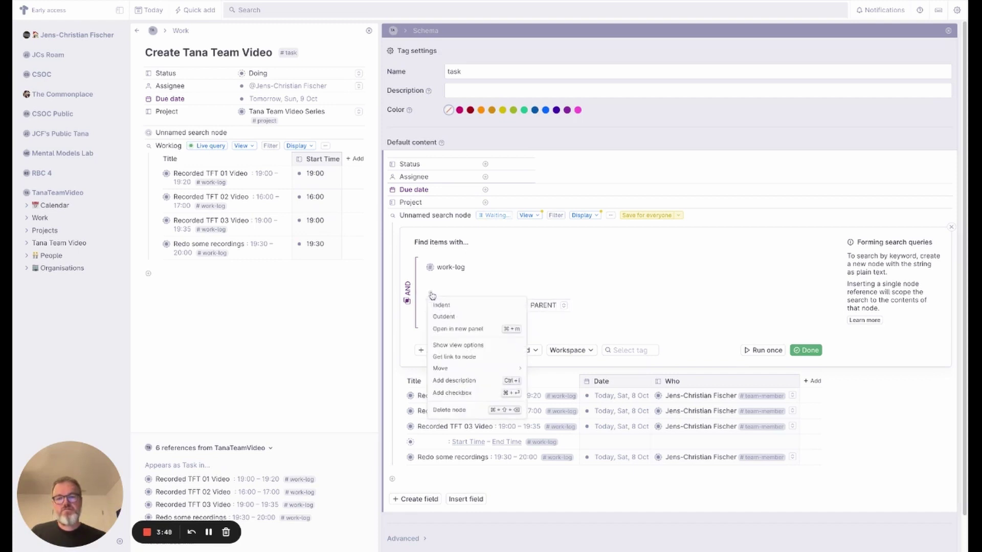
{"action": "left_click", "coordinate": [449, 409]}
{"action": "right_click", "coordinate": [433, 283]}
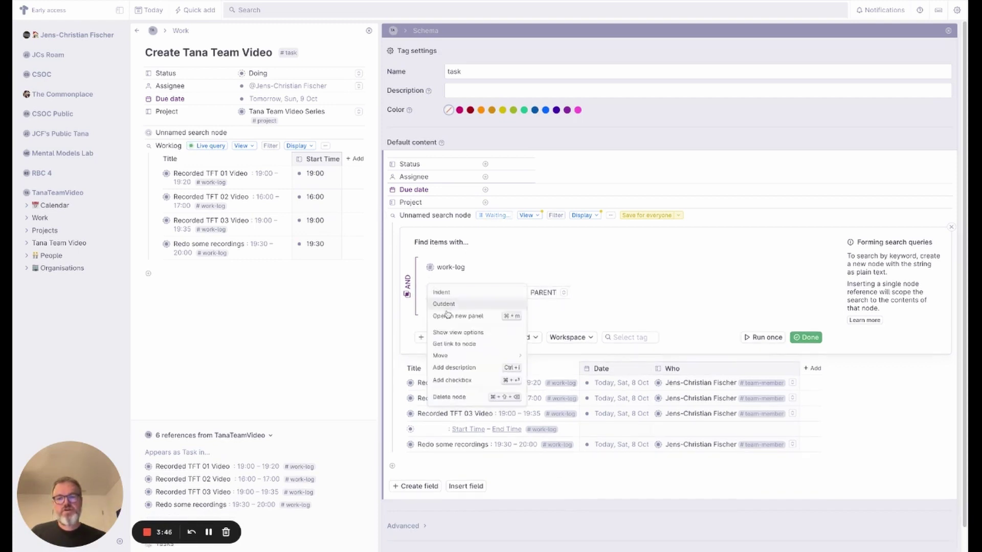
{"action": "left_click", "coordinate": [449, 398]}
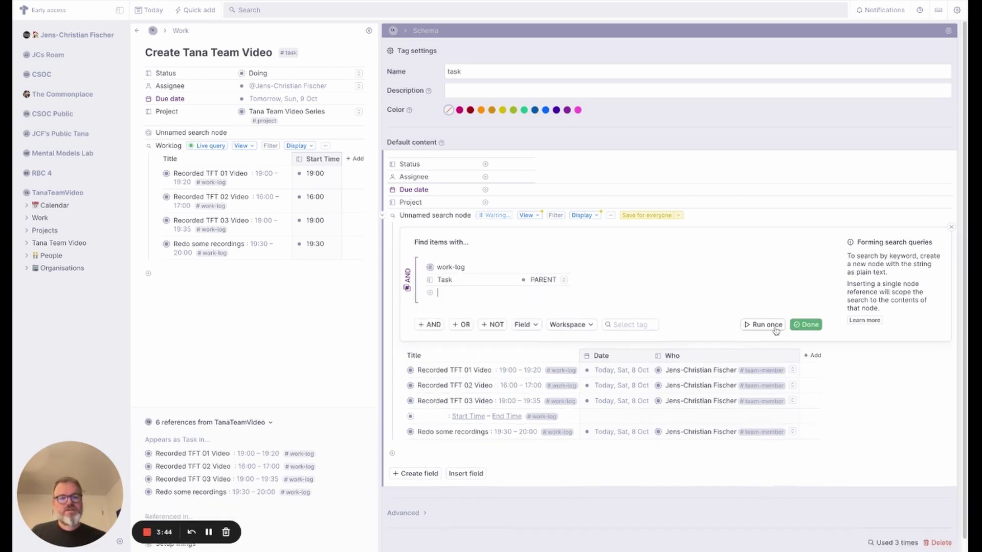
{"action": "left_click", "coordinate": [806, 324]}
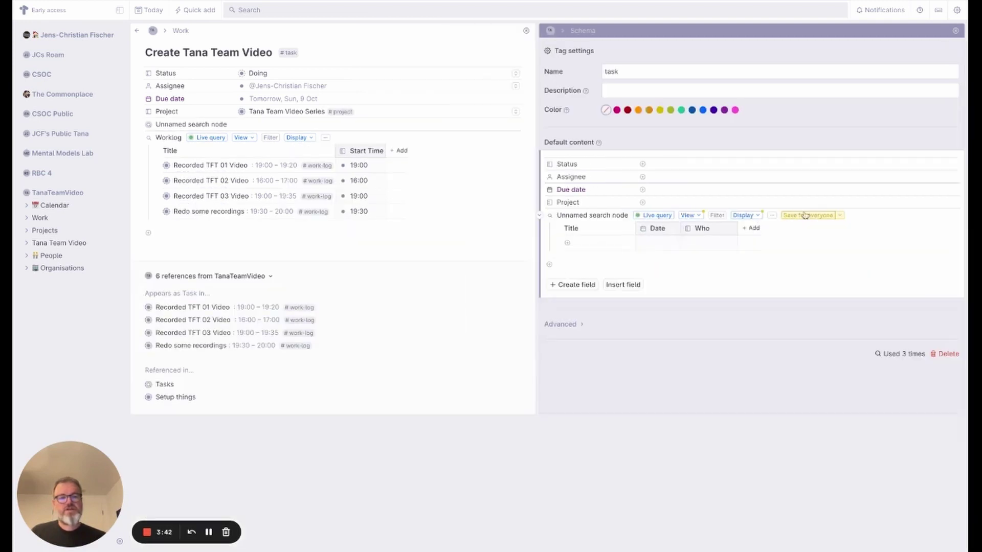
- Save the table view for everyone and rename the search node to 'Worklog'
{"action": "left_click", "coordinate": [814, 216]}
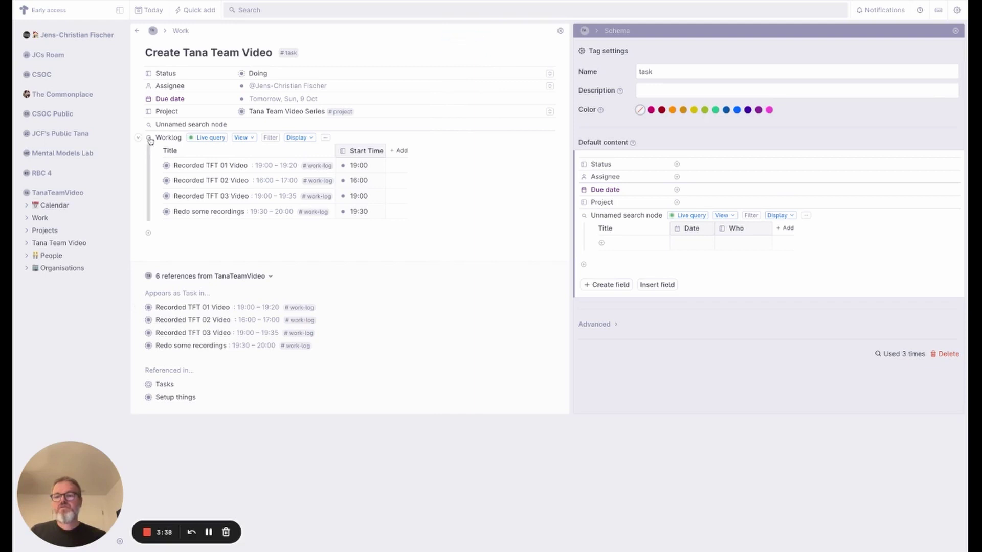
{"action": "left_click", "coordinate": [633, 217]}
{"action": "key", "text": "ctrl+a"}
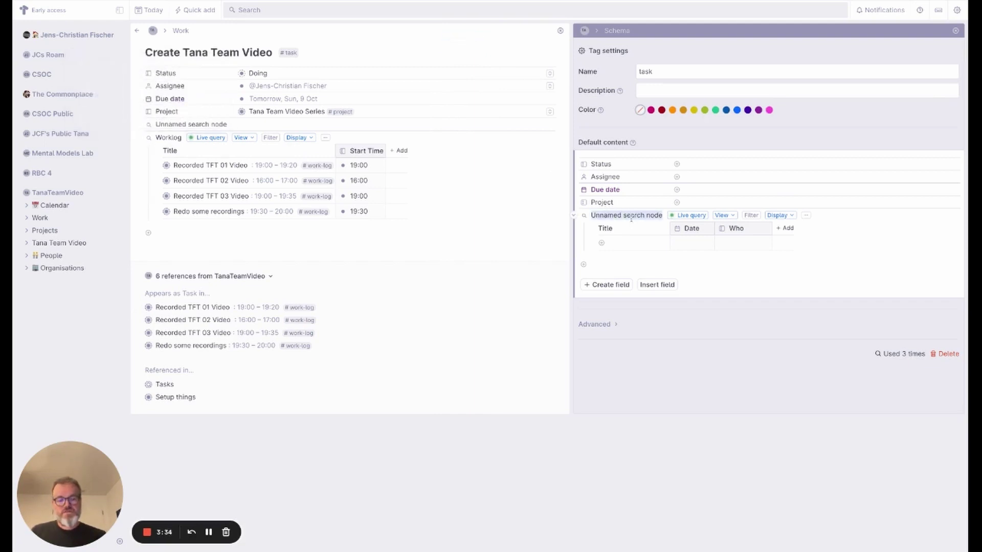
{"action": "type", "text": "Worklog"}
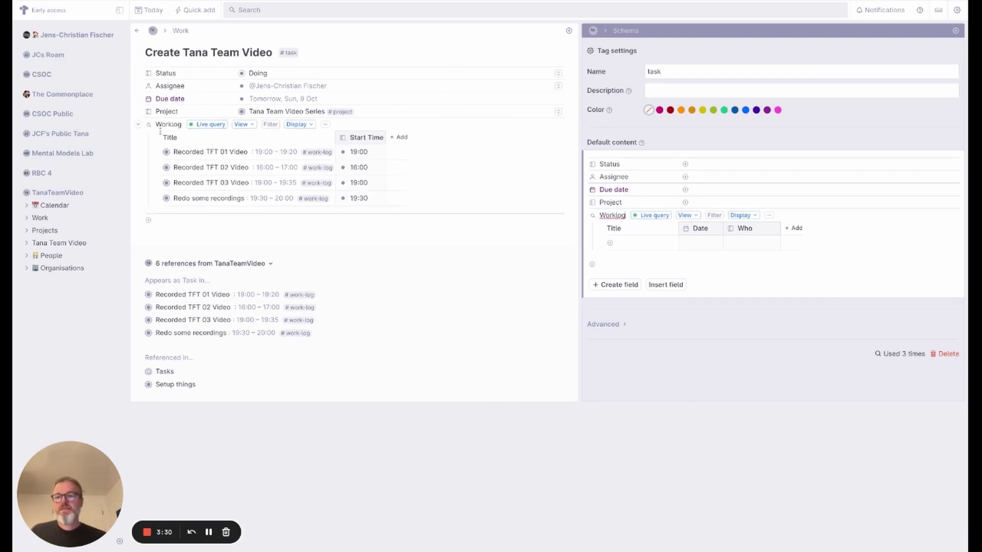
- Delete the task's outdated Worklog and expand the new one to show its entries
{"action": "right_click", "coordinate": [148, 125]}
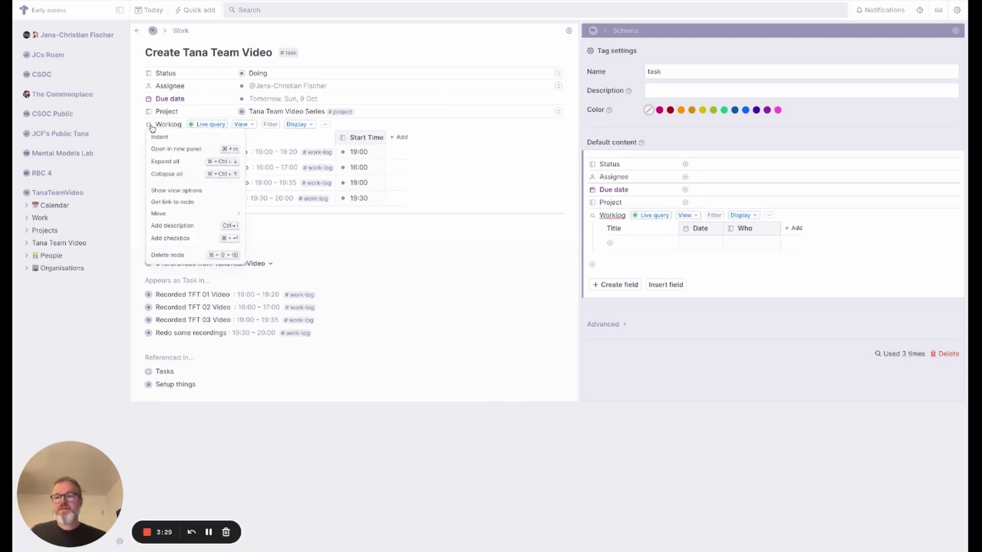
{"action": "left_click", "coordinate": [175, 259]}
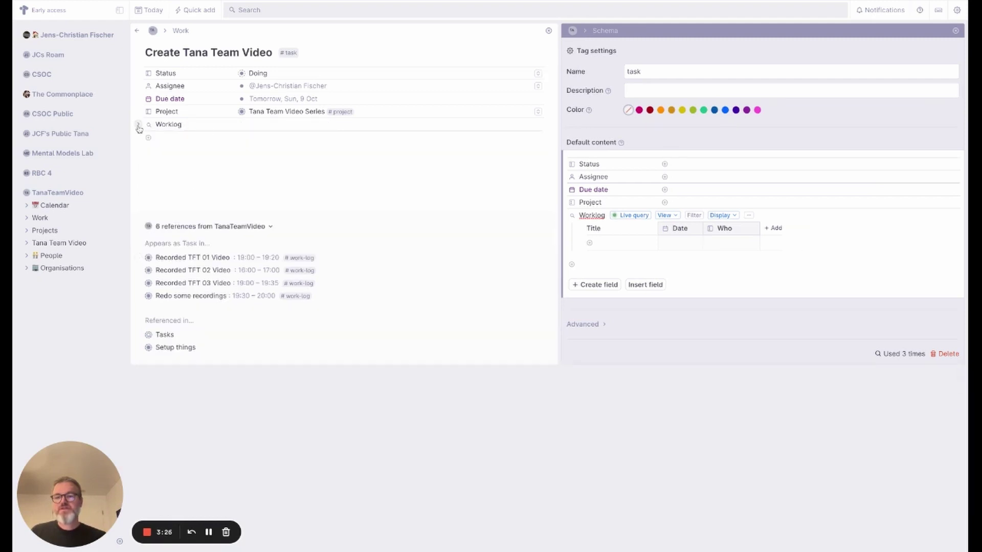
{"action": "left_click", "coordinate": [139, 125]}
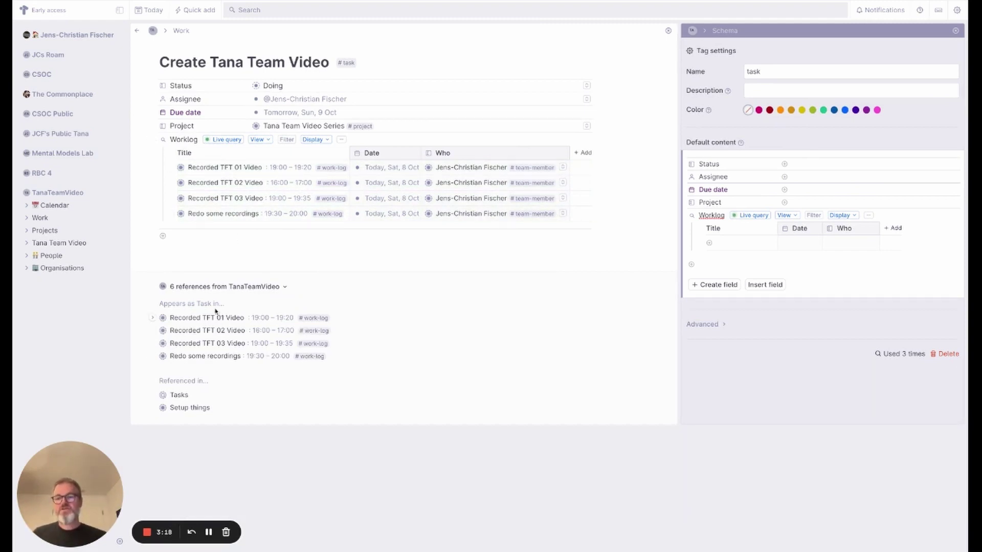
- Via today's Calendar page, collapse Redo some recordings, then reopen Create Tana Team Video from the Work board
{"action": "left_click", "coordinate": [55, 205]}
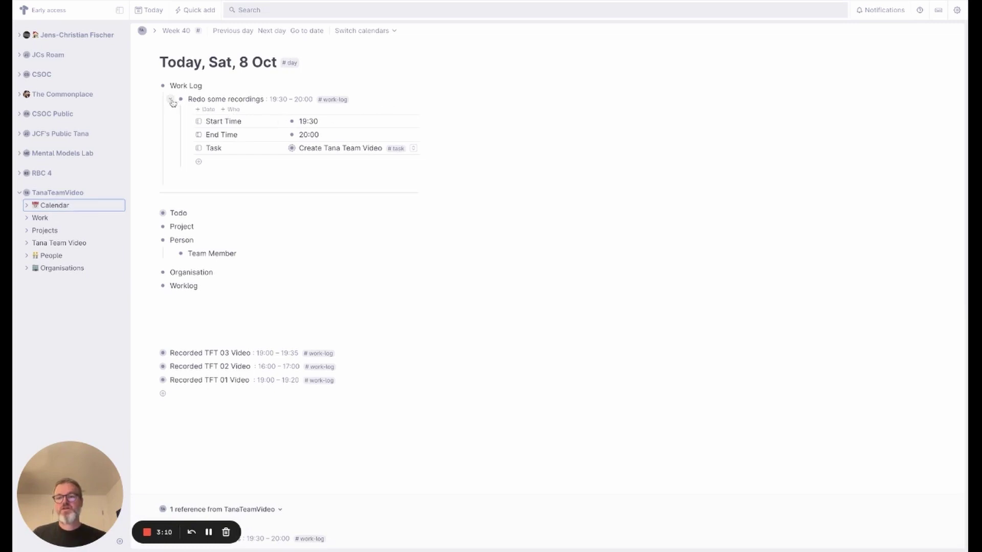
{"action": "left_click", "coordinate": [172, 100]}
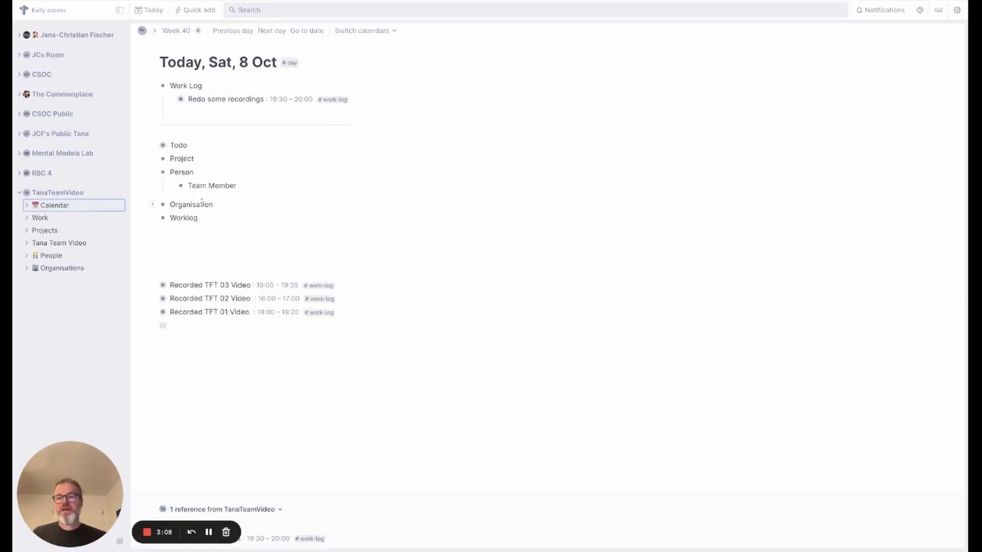
{"action": "left_click", "coordinate": [40, 219]}
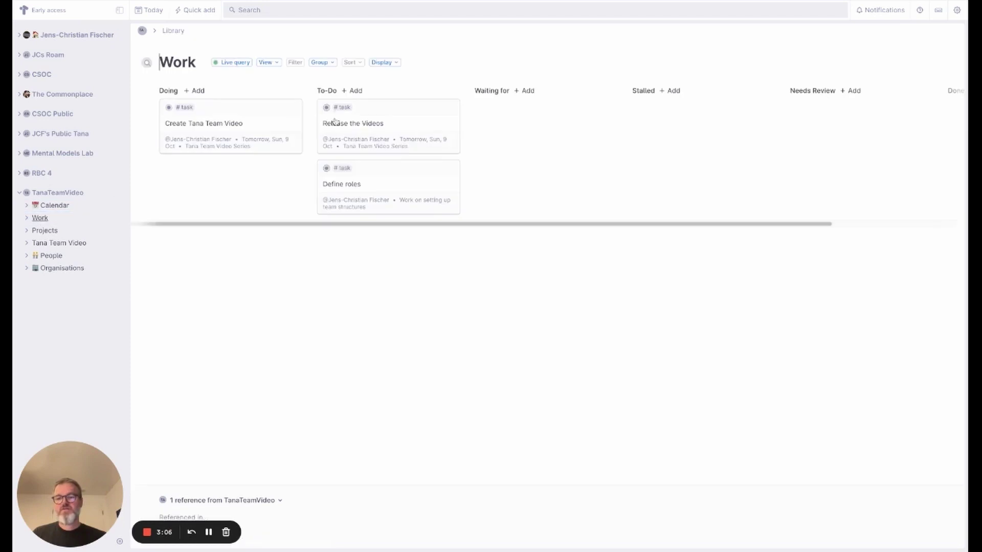
{"action": "left_click", "coordinate": [169, 109]}
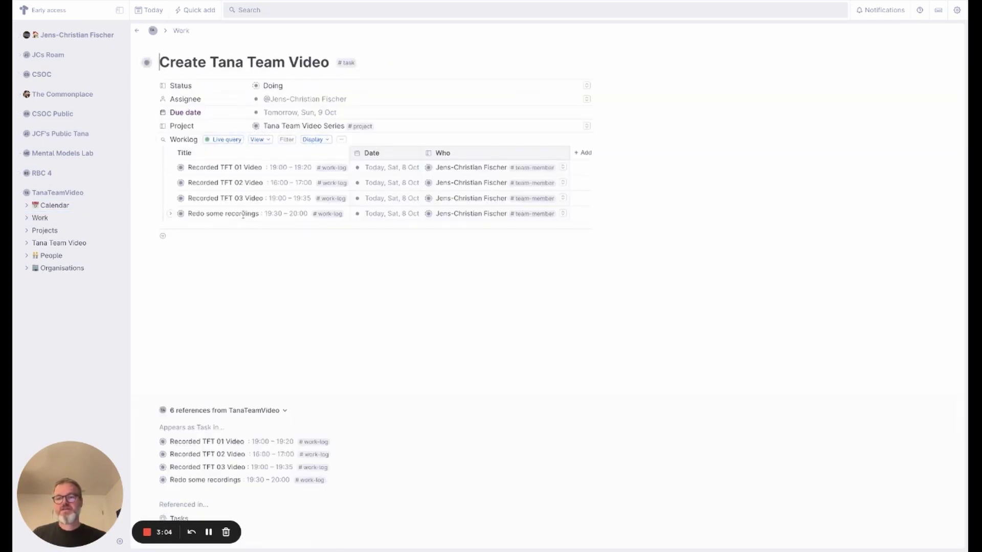